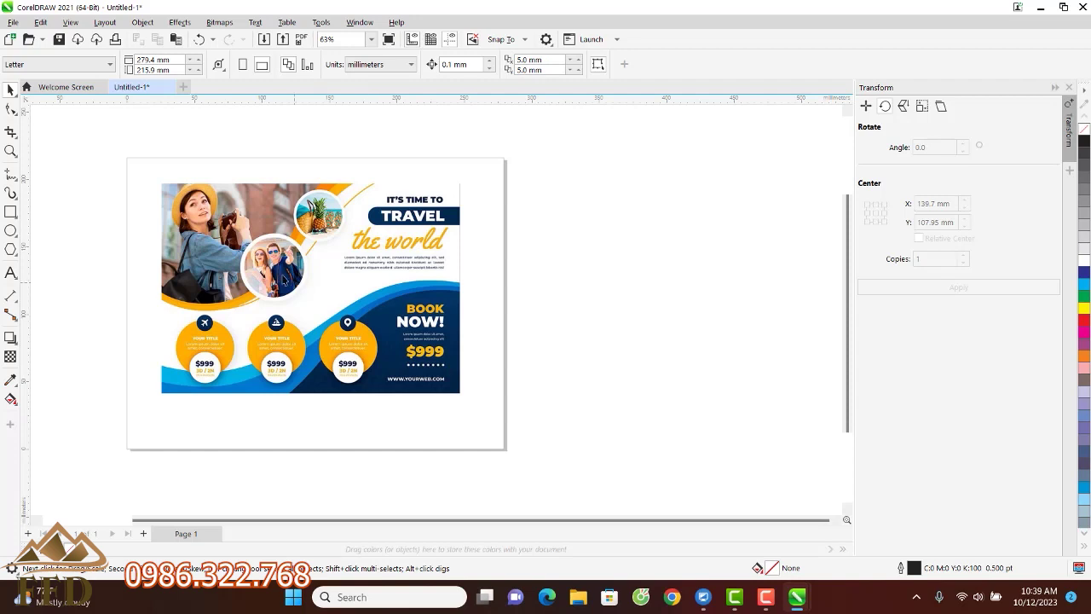
Draw a rectangle about 221 by 156 mm exactly around the travel flyer image
scroll(276, 267, up, 2)
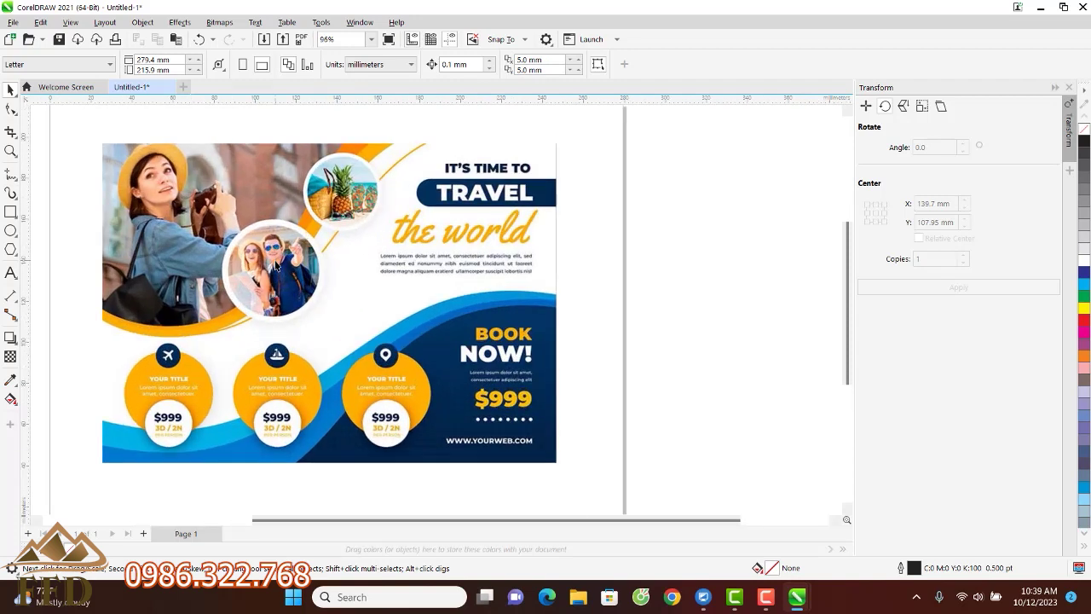
scroll(189, 272, down, 1)
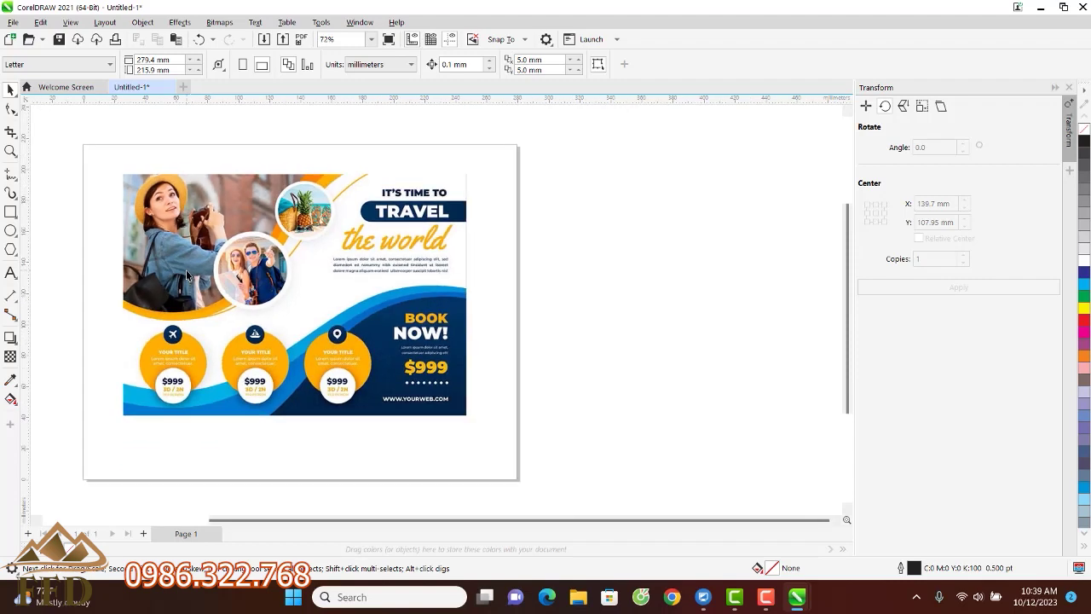
scroll(472, 291, up, 1)
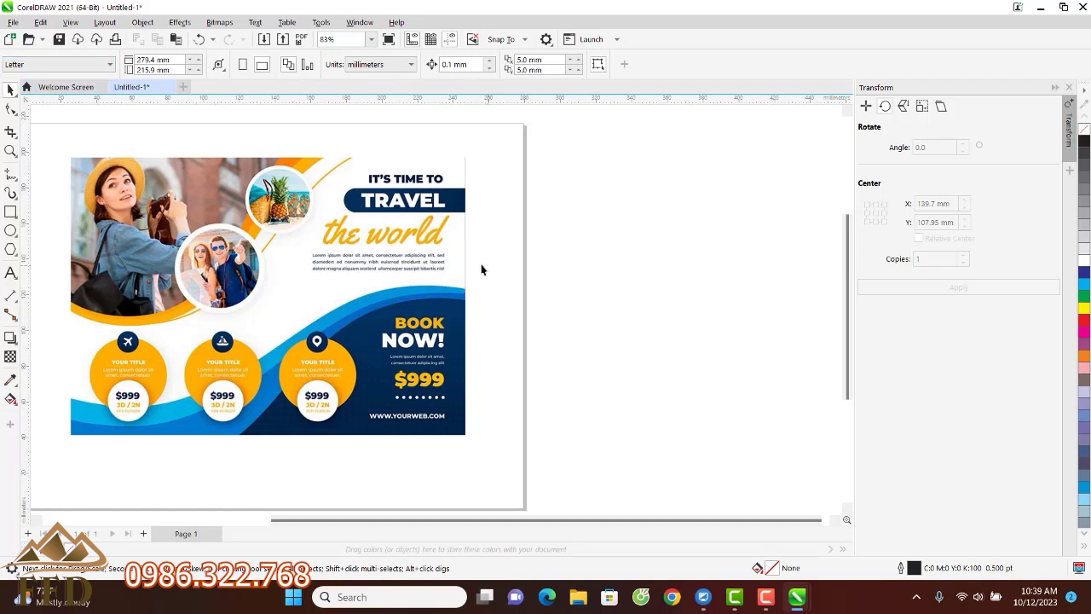
click(17, 216)
drag(71, 158, 468, 436)
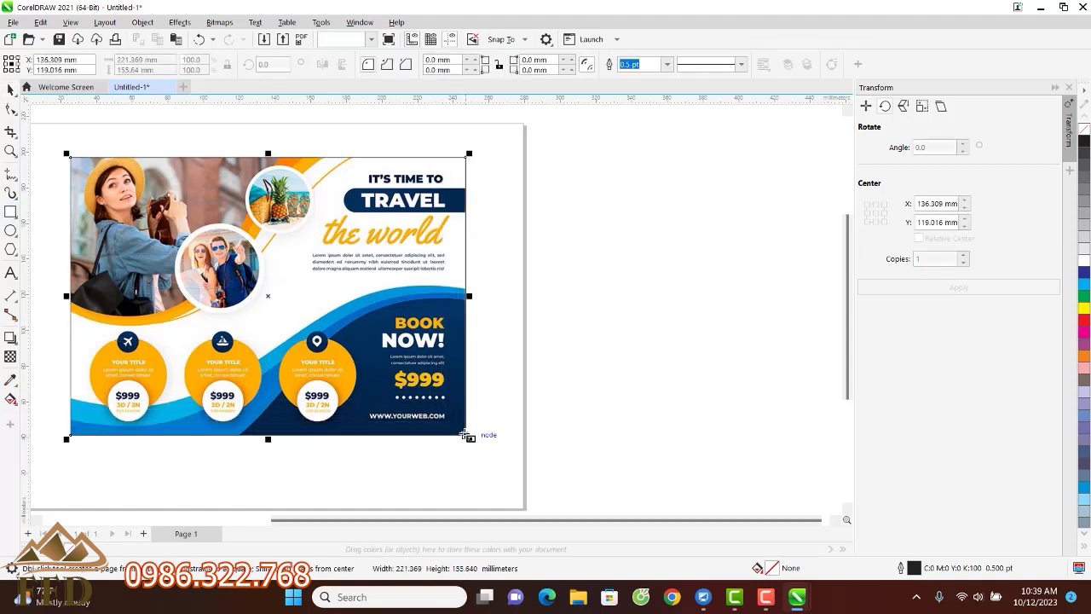
Move the rectangle 300 mm horizontally by relative position, without making any copies
click(866, 107)
scroll(361, 281, down, 1)
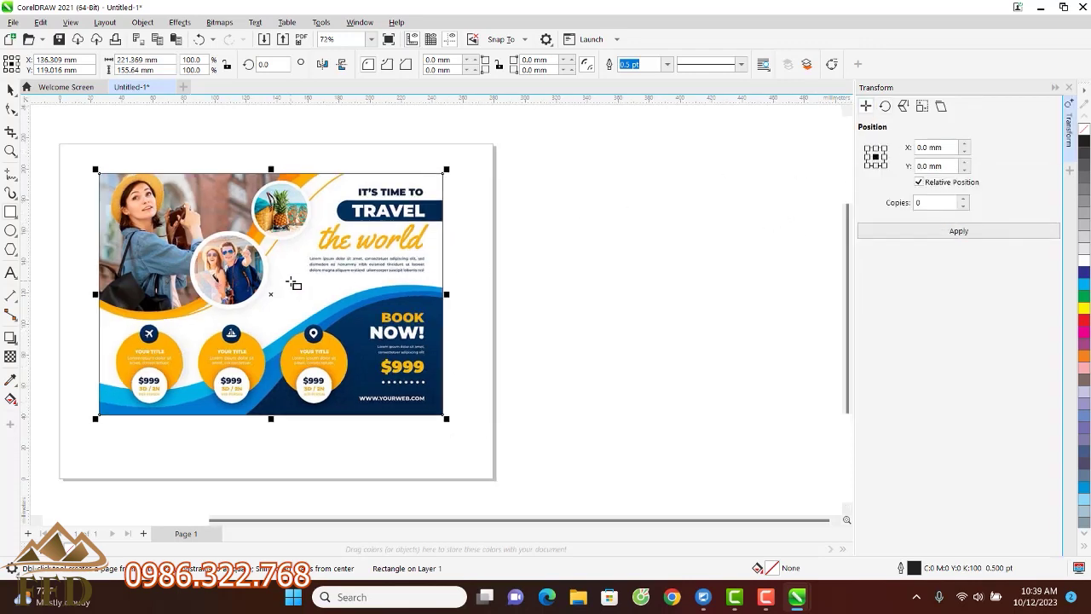
drag(458, 295, 372, 289)
click(941, 147)
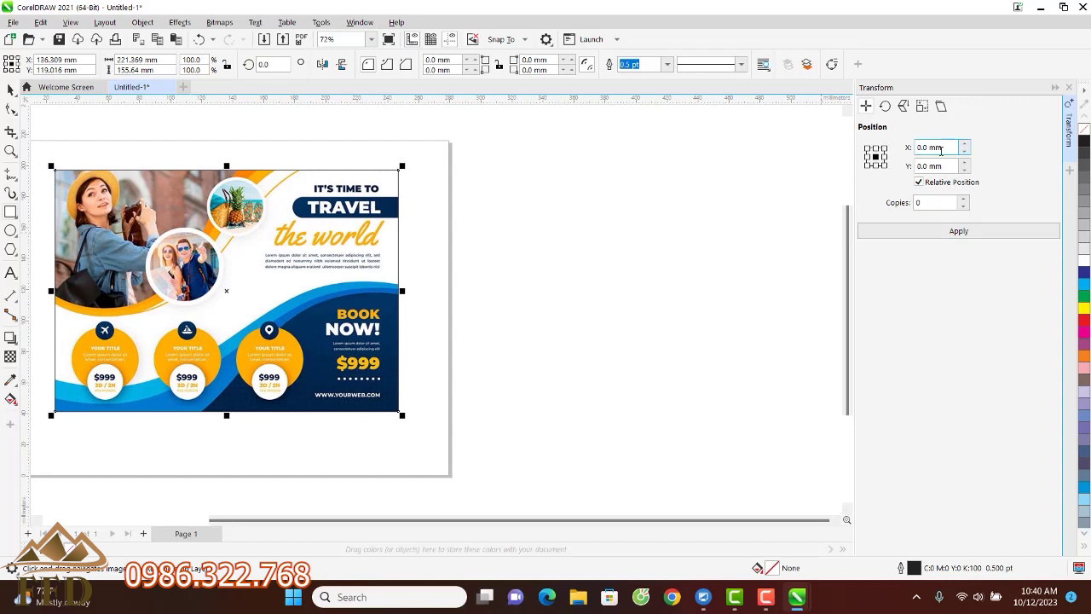
drag(945, 148, 895, 155)
text(300)
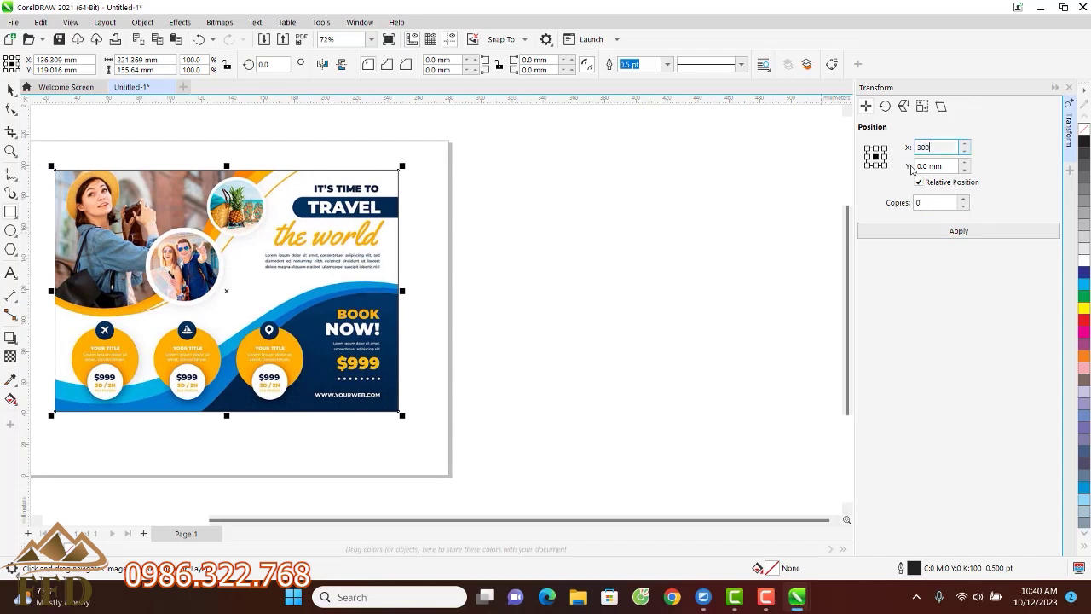
click(941, 233)
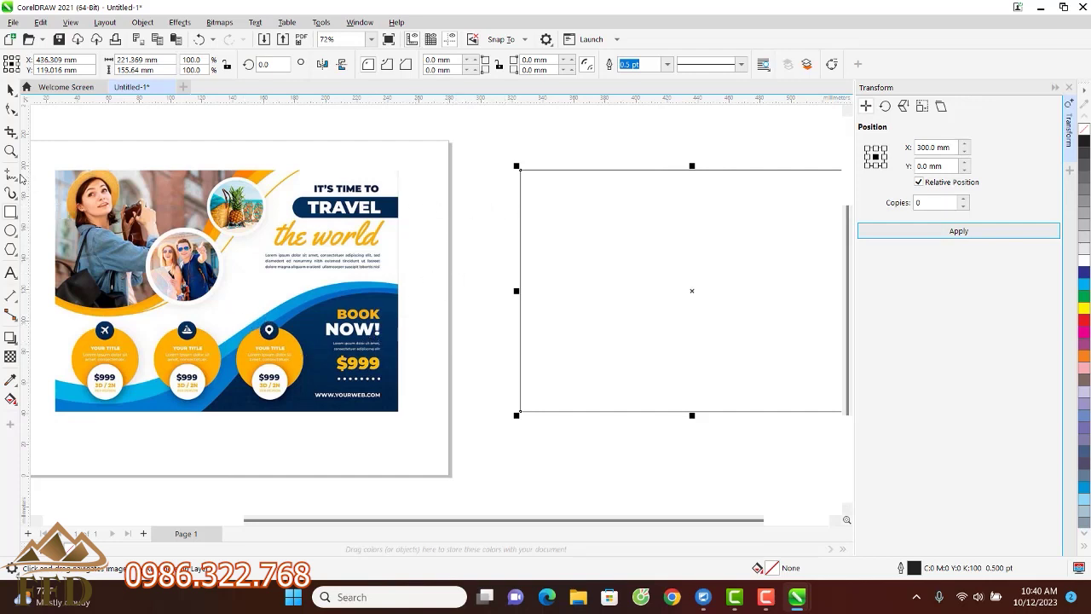
Draw a rectangle about 150 by 94 mm over the flyer's main photo and convert it to curves
click(10, 212)
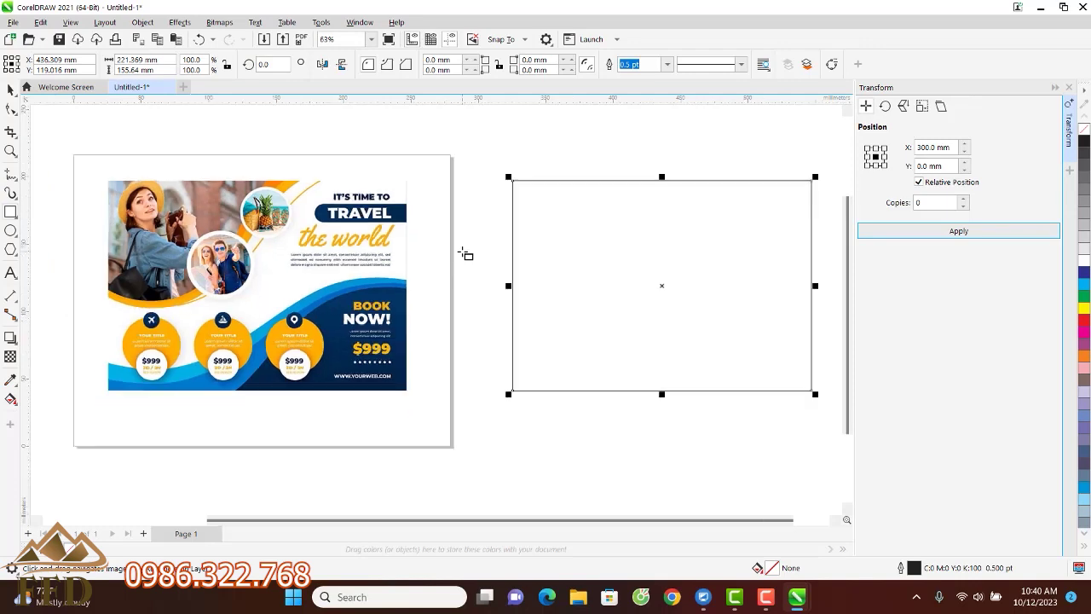
scroll(463, 253, down, 1)
scroll(125, 225, up, 1)
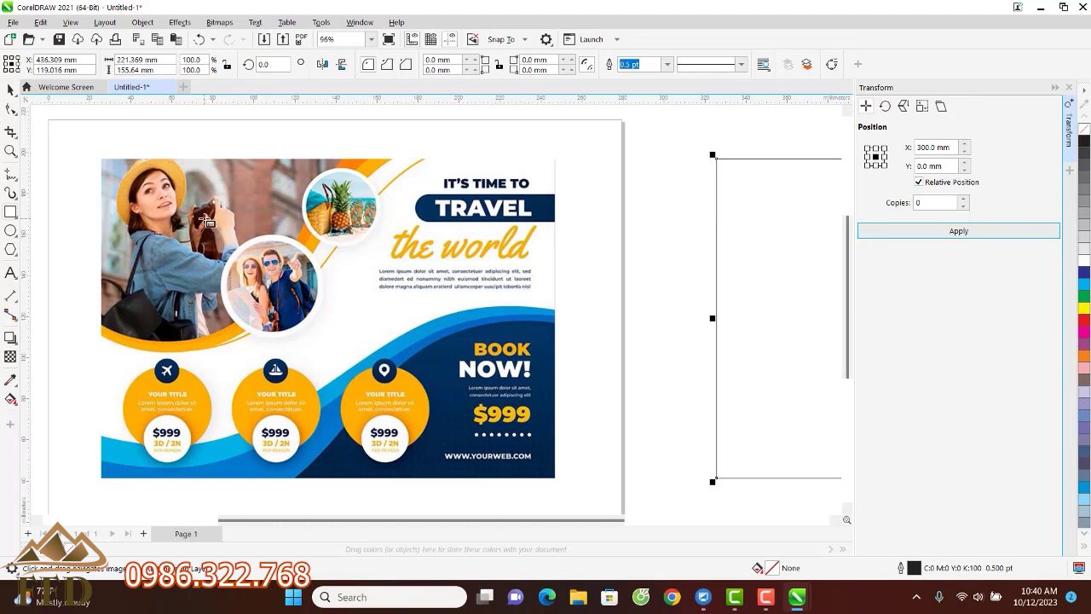
scroll(324, 269, down, 2)
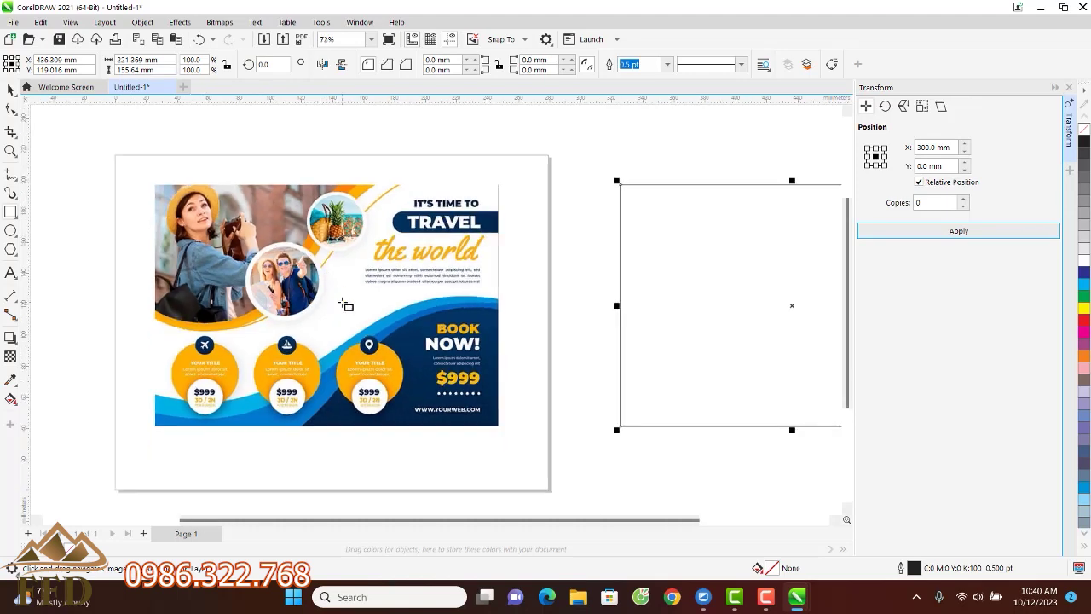
scroll(244, 224, up, 2)
scroll(244, 223, up, 2)
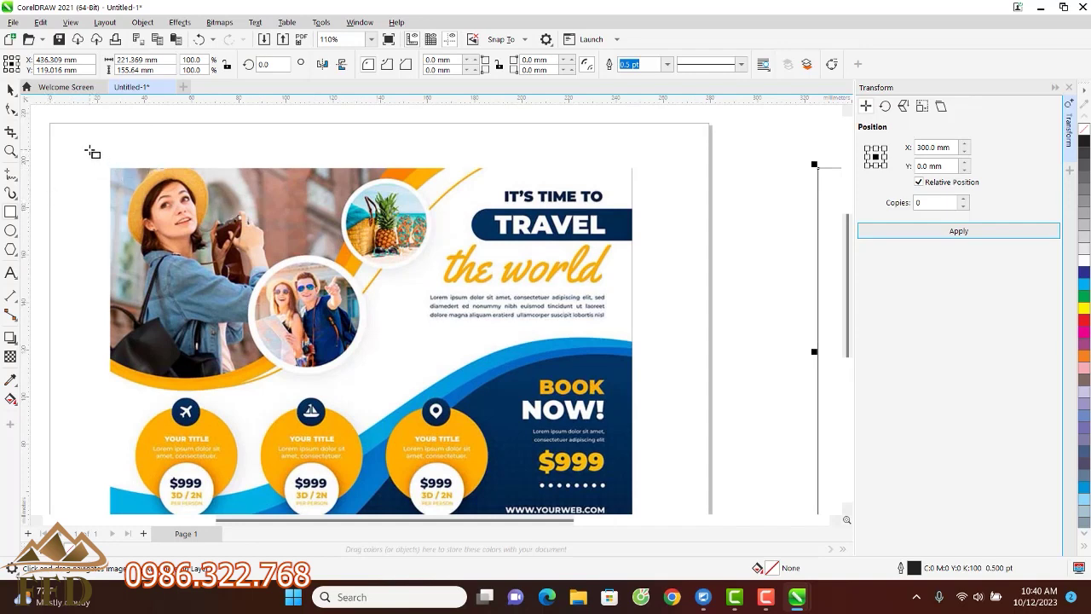
drag(91, 151, 447, 375)
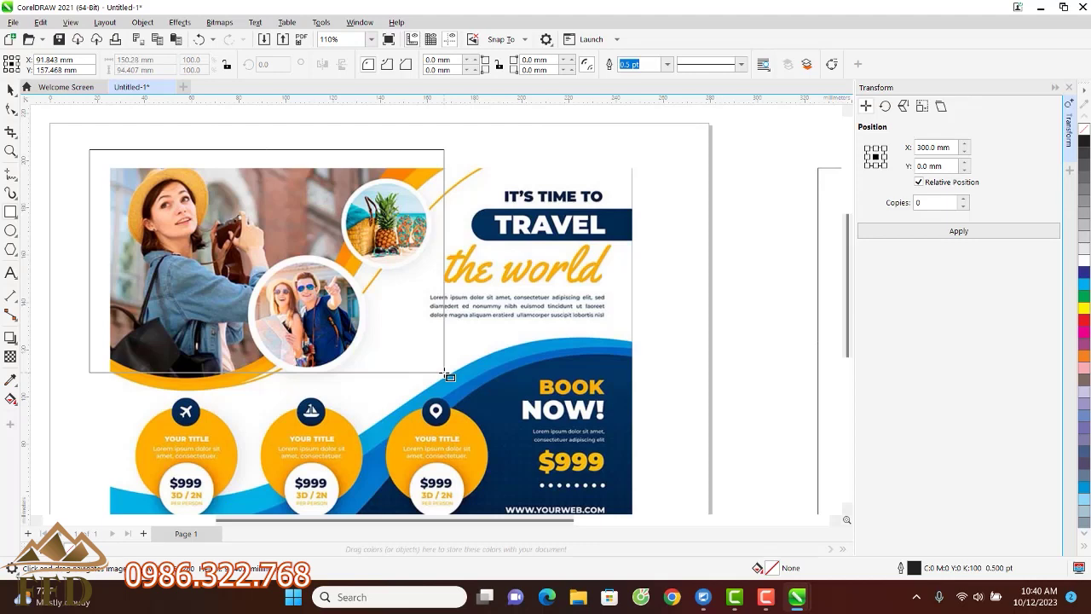
drag(447, 375, 445, 374)
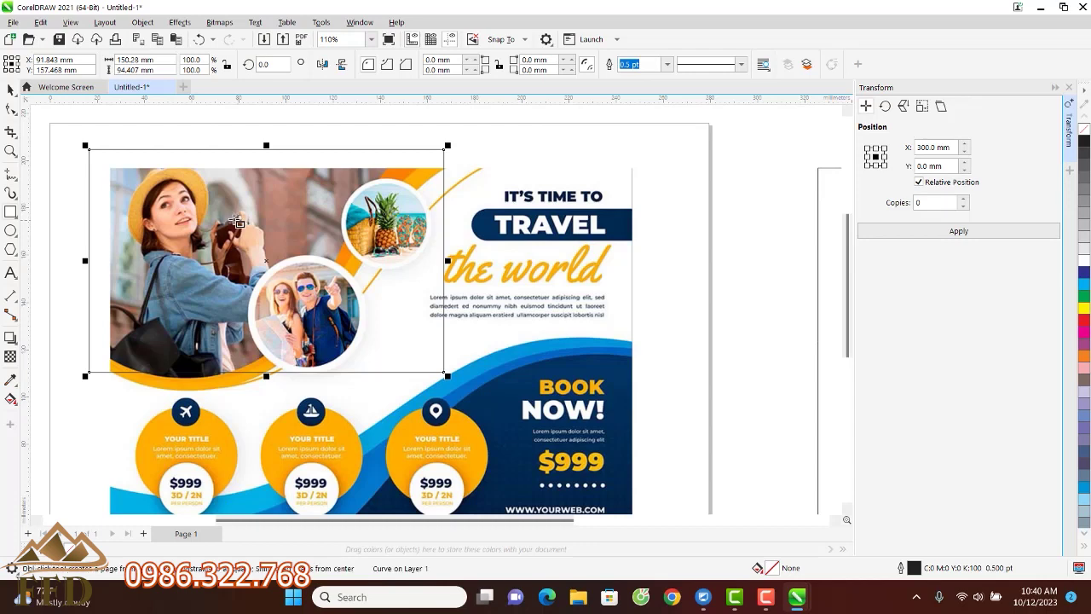
Move the curve's lower-right node up to the flyer's top edge, at the end of the orange band
click(11, 109)
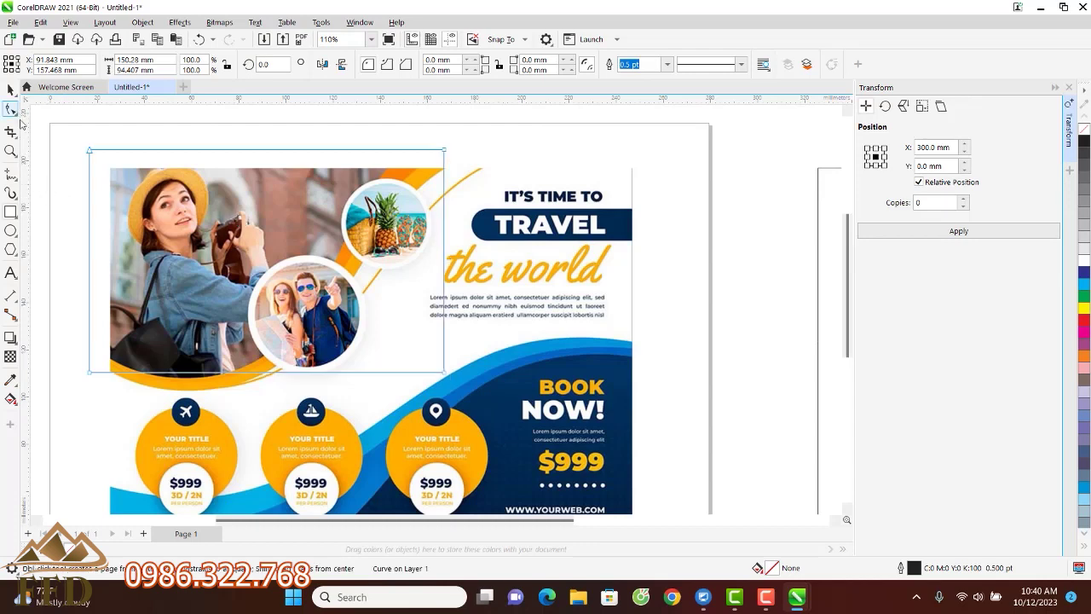
drag(444, 376, 463, 163)
scroll(449, 173, up, 5)
scroll(512, 137, down, 3)
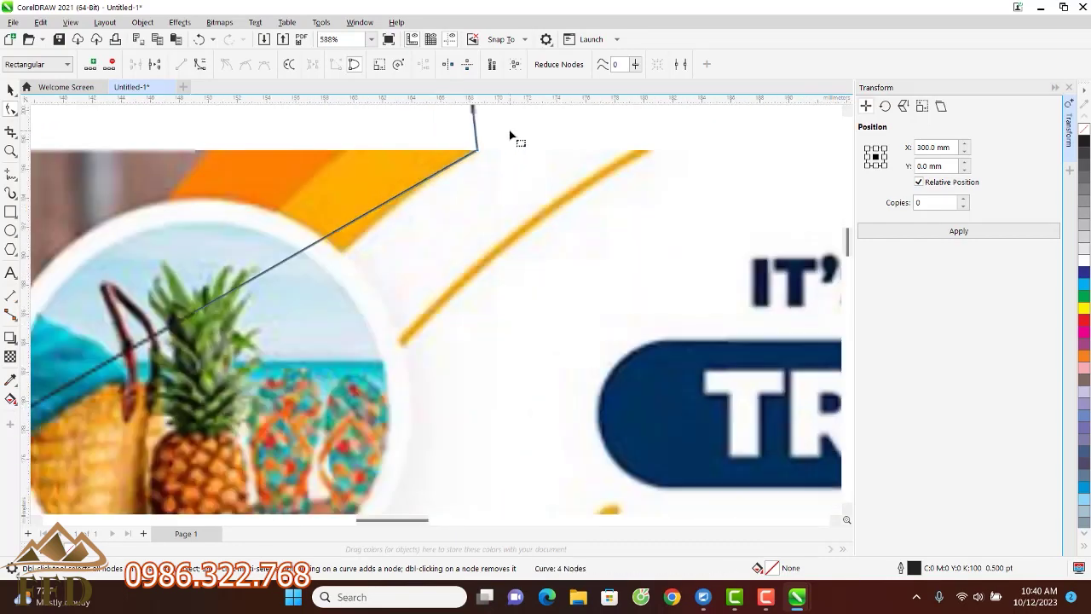
Place the lower-left node on the flyer's left edge at the photo's bottom, and slide the top-edge node to the photo's right end
scroll(522, 142, down, 3)
scroll(212, 312, up, 3)
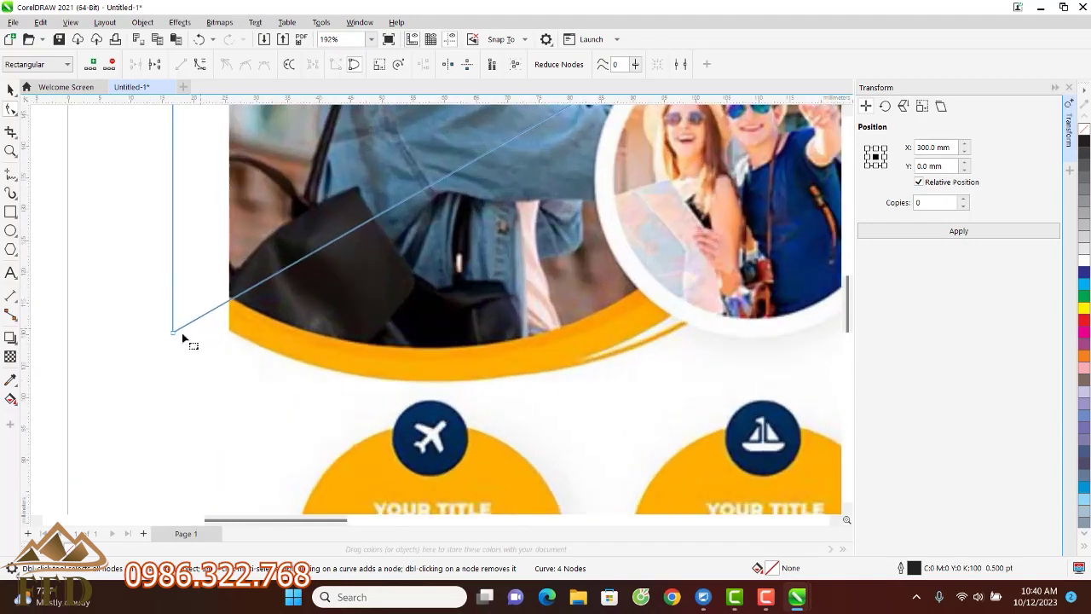
drag(175, 336, 231, 303)
scroll(231, 303, down, 5)
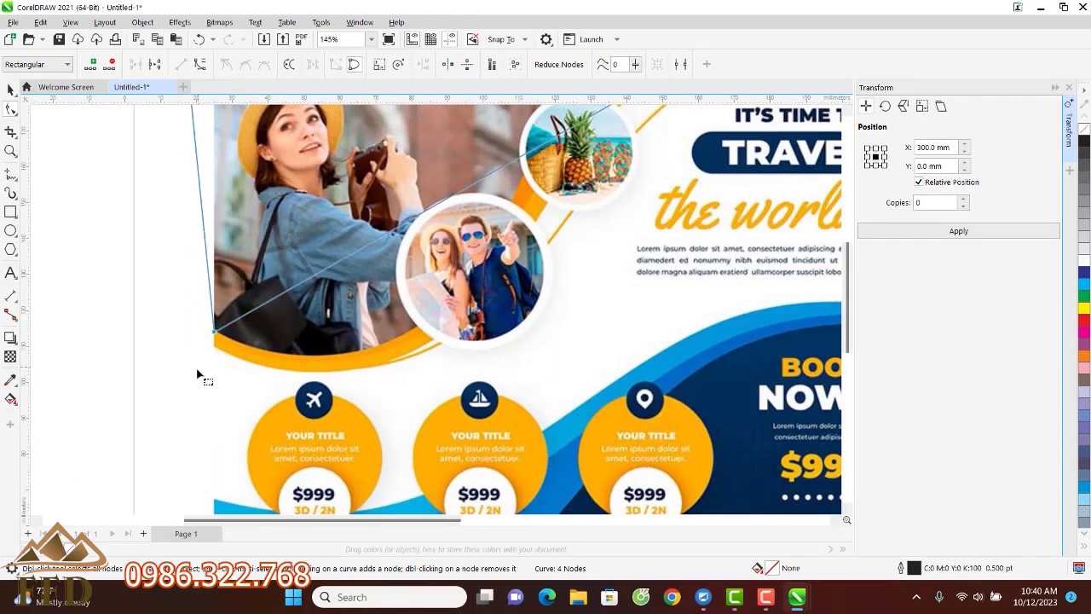
scroll(423, 202, up, 1)
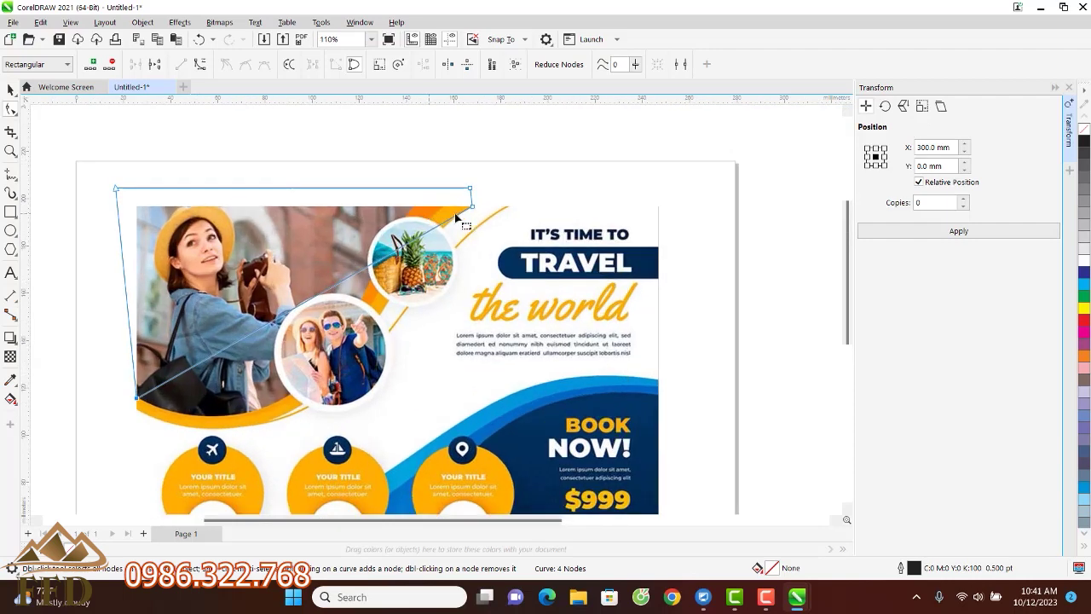
drag(453, 209, 417, 207)
scroll(403, 209, up, 2)
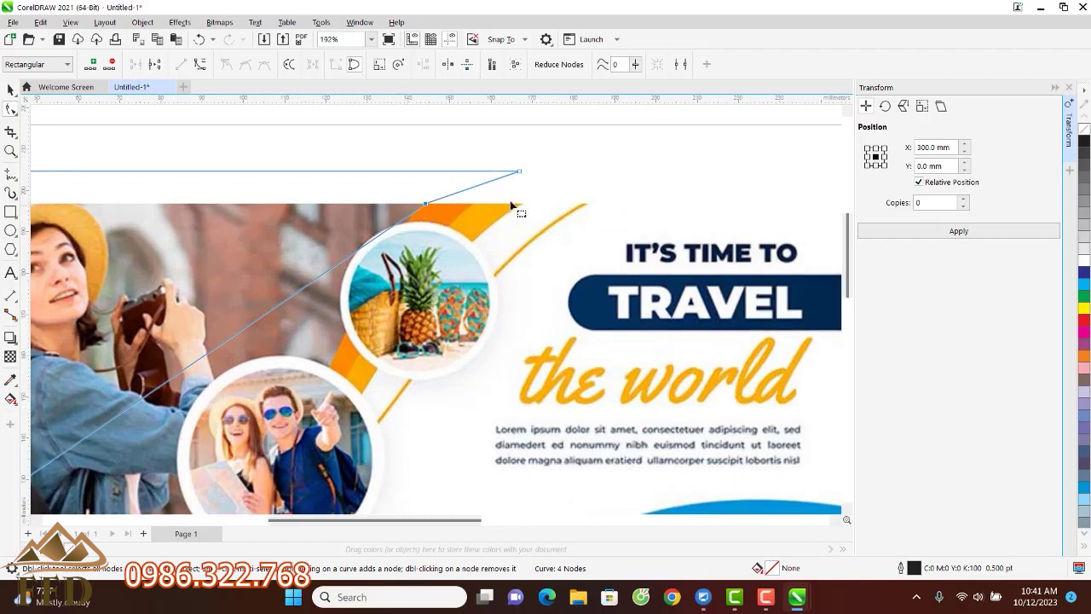
Convert the diagonal segment to a curve and bend it with its handles along the photo's curved edge
scroll(516, 209, down, 1)
scroll(523, 206, down, 2)
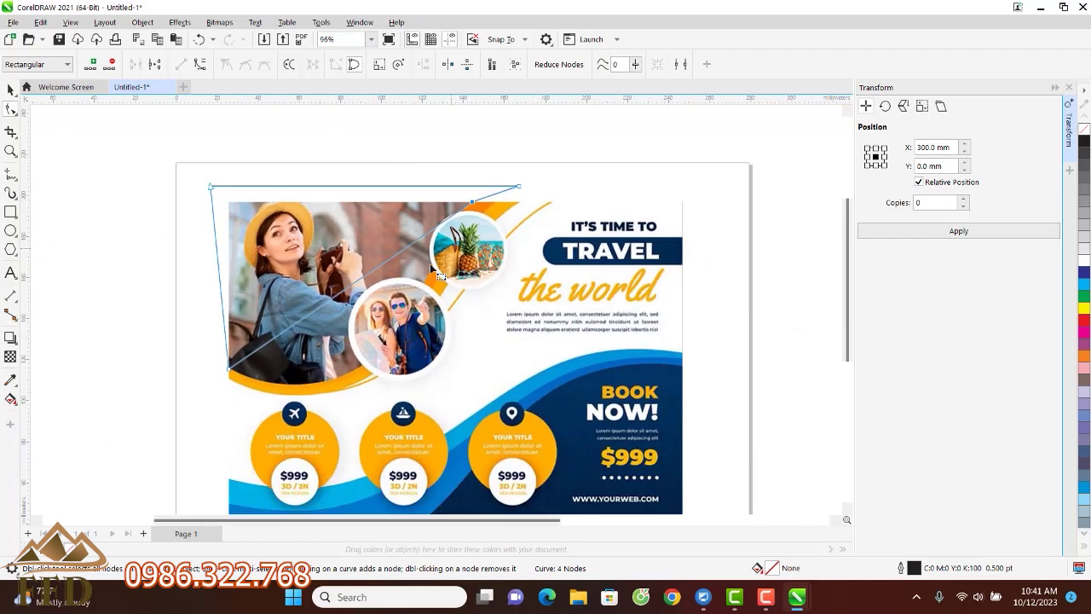
click(362, 278)
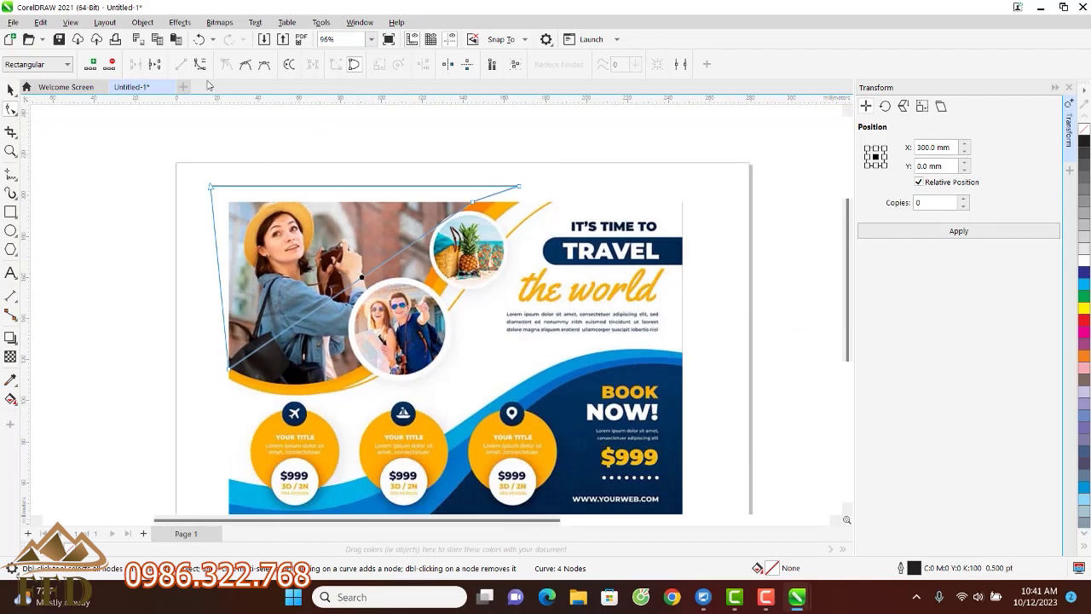
click(201, 67)
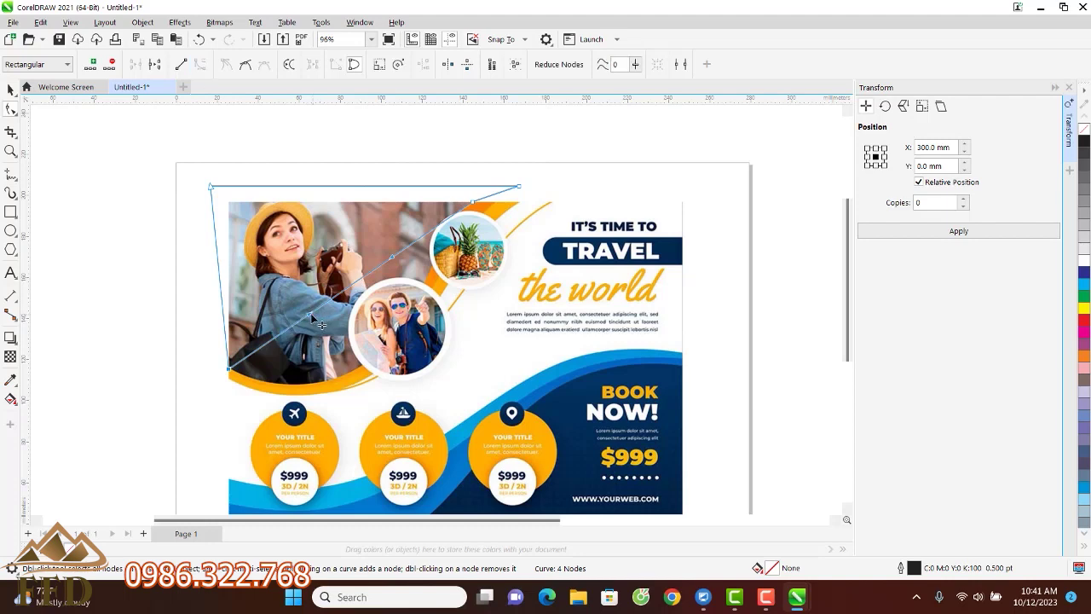
drag(312, 318, 373, 433)
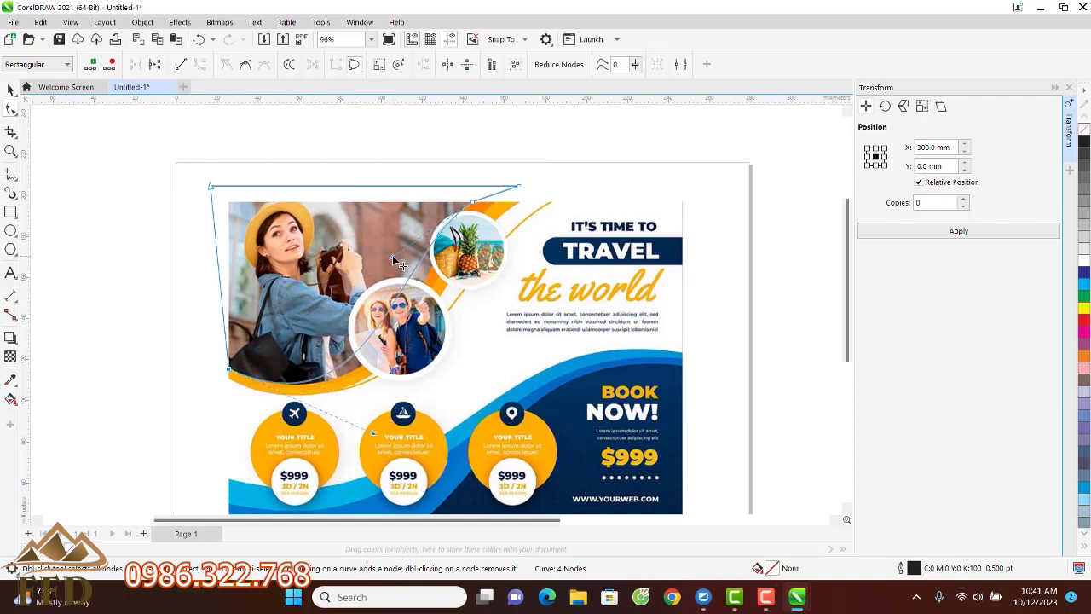
drag(393, 255, 424, 285)
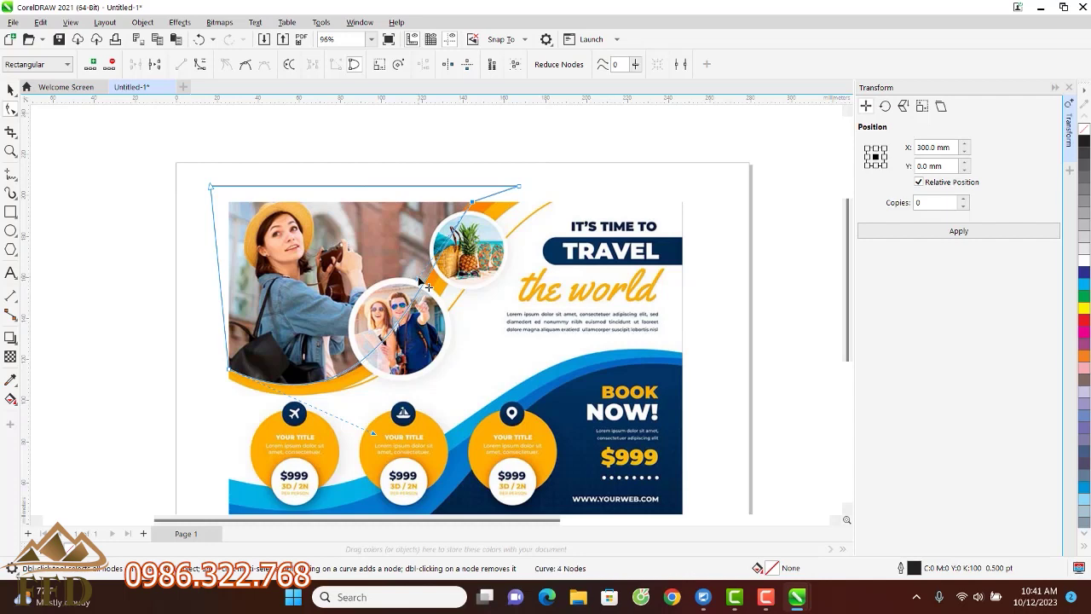
drag(373, 434, 385, 432)
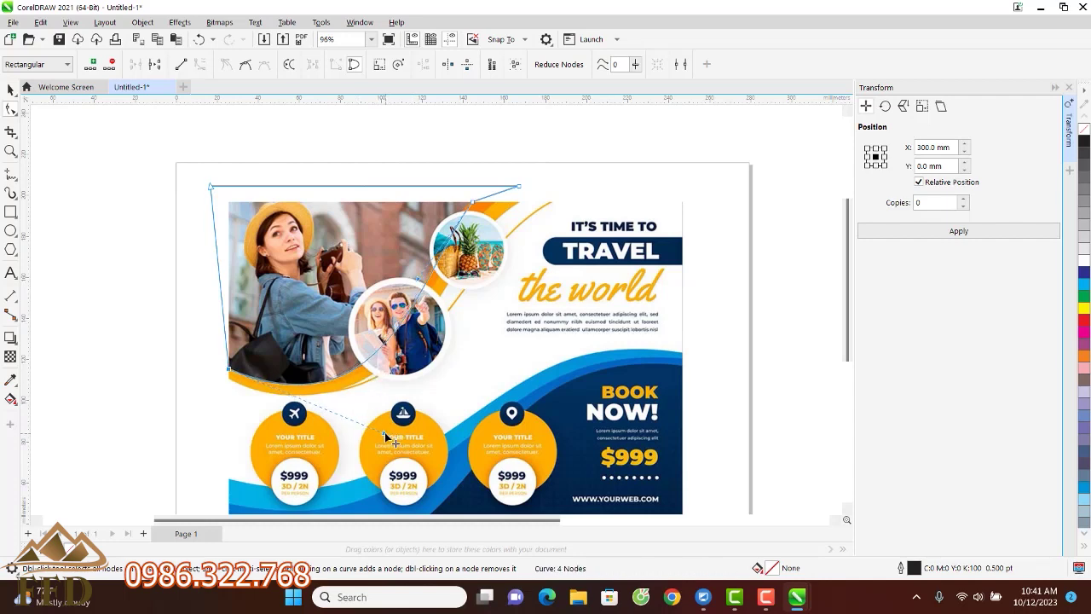
Fine-tune the node on the flyer's top edge to match the photo's corner, and finish node editing
scroll(469, 202, up, 3)
scroll(474, 209, up, 2)
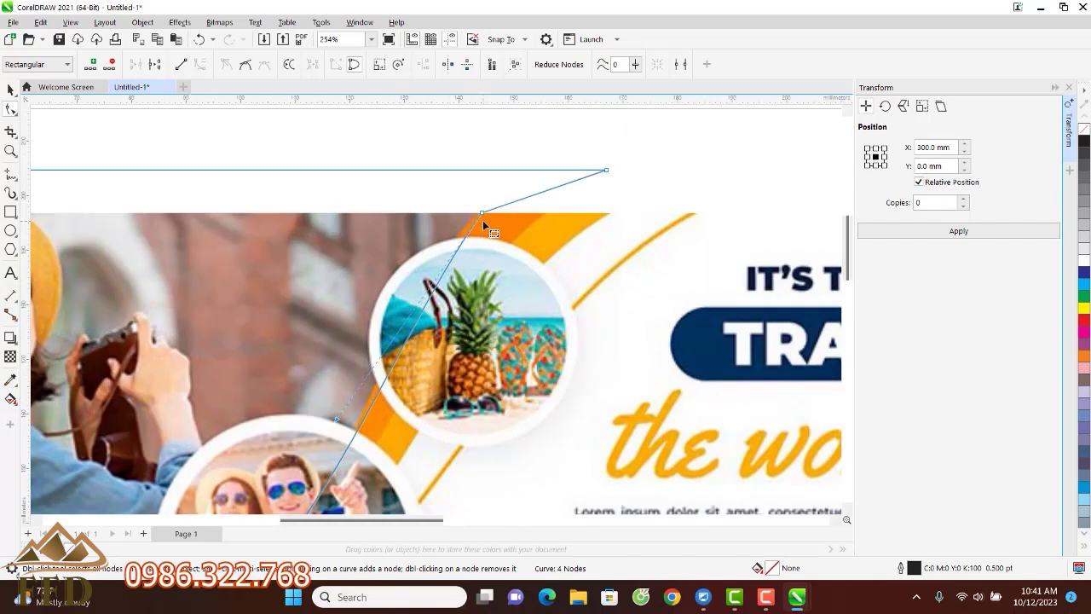
drag(479, 212, 478, 212)
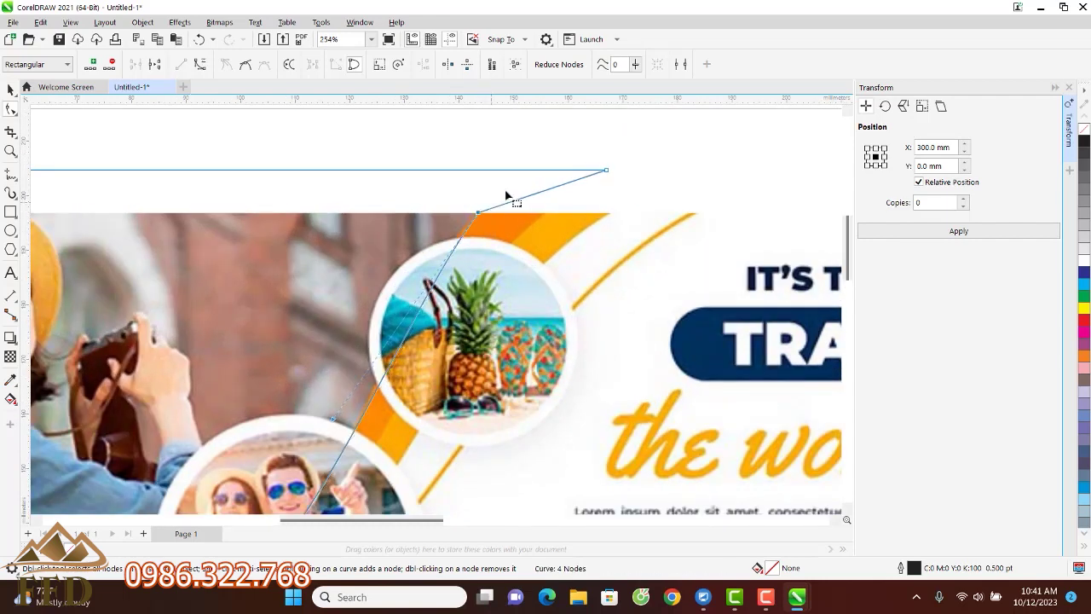
scroll(494, 203, down, 3)
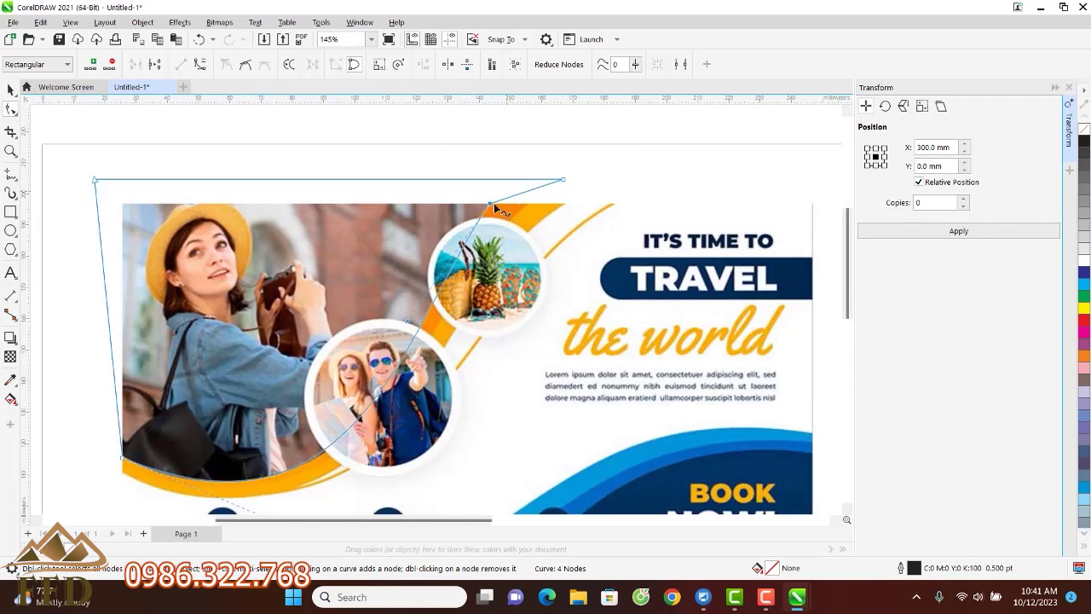
click(11, 88)
scroll(338, 183, down, 1)
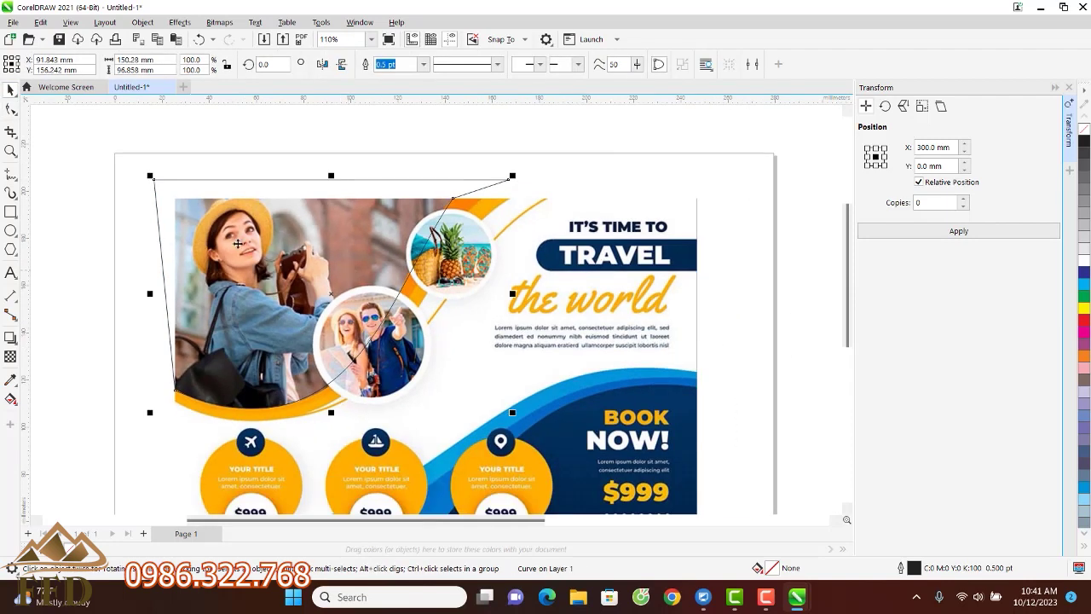
Try to move the photo-shaped curve 300 mm horizontally onto the empty frame, and undo the move
scroll(164, 230, down, 2)
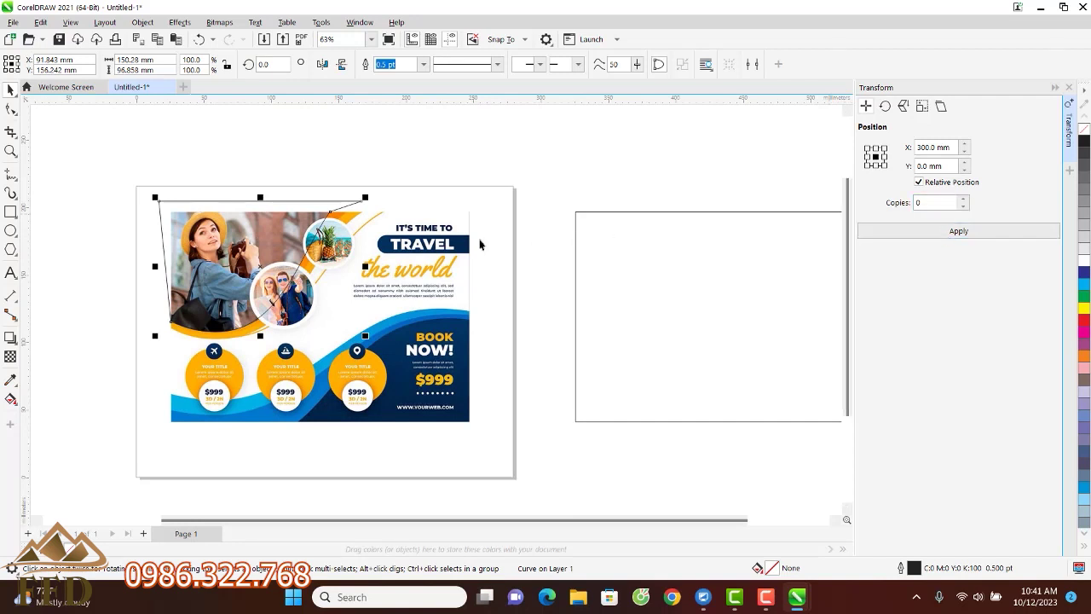
scroll(317, 231, up, 1)
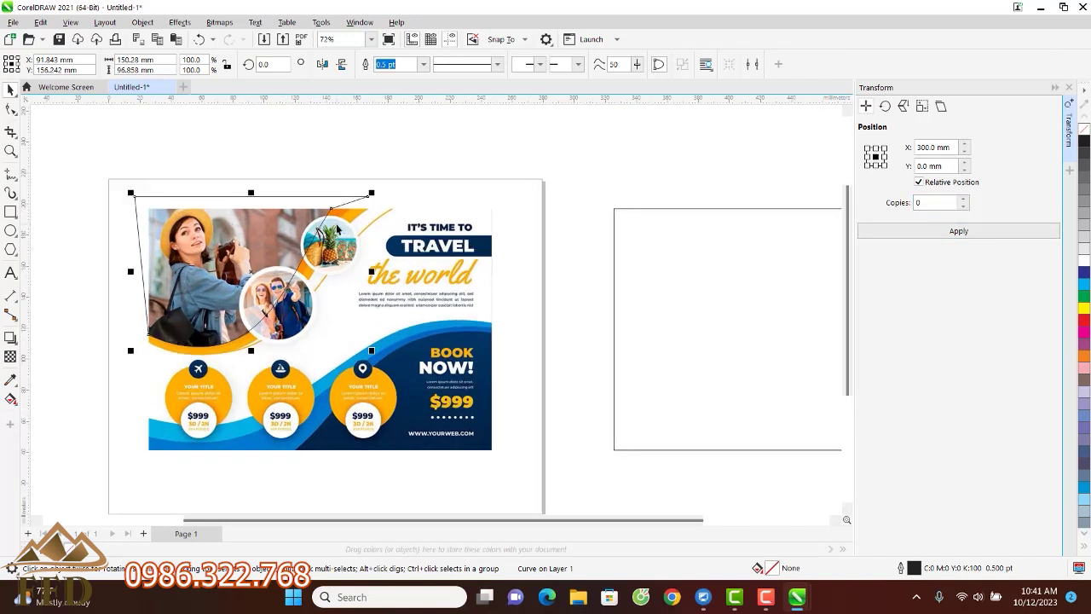
scroll(329, 231, up, 2)
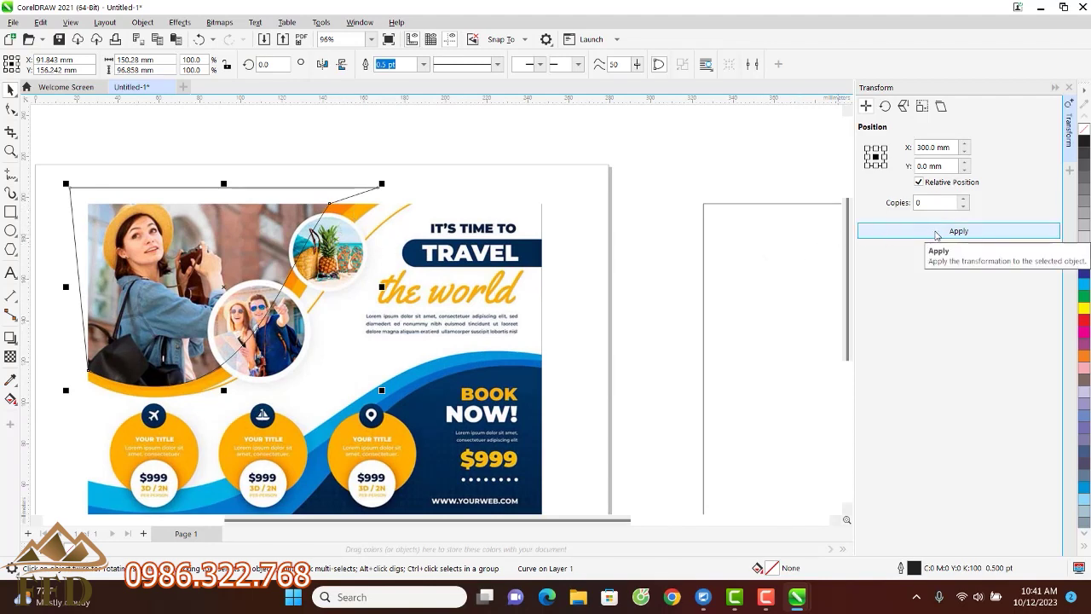
click(936, 231)
scroll(745, 246, up, 1)
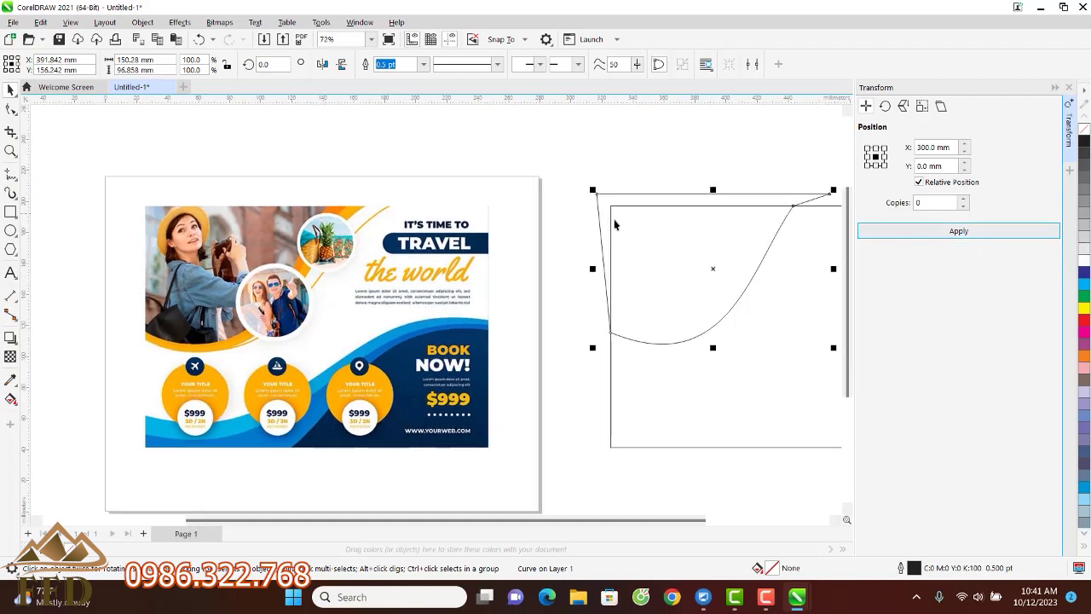
key(ctrl+z)
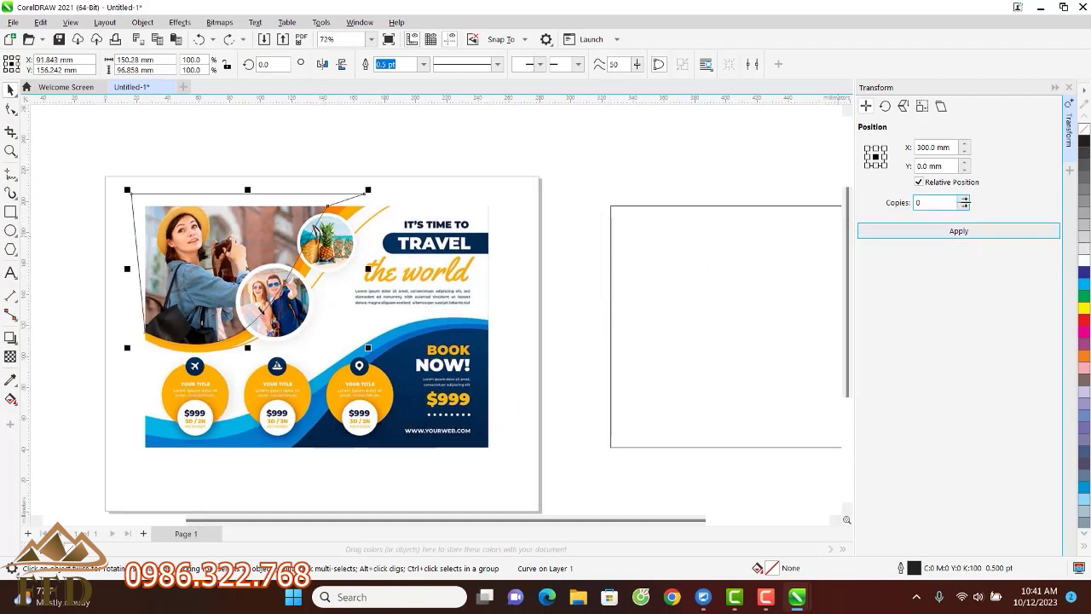
Place 1 copy of the photo-shaped curve 300 mm horizontally onto the empty frame and fill it green
click(965, 200)
click(911, 231)
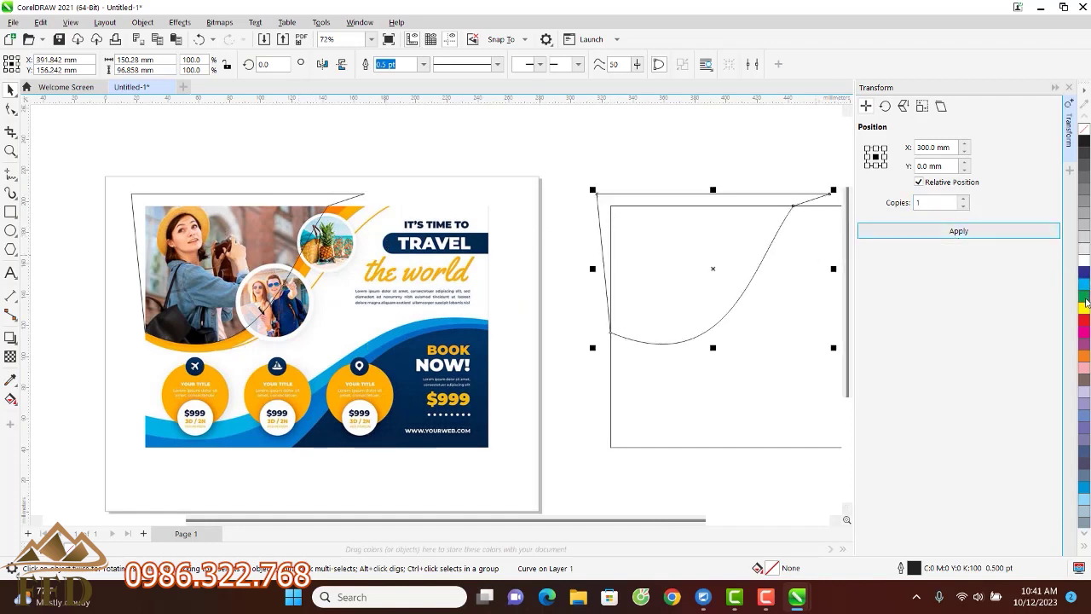
click(1084, 298)
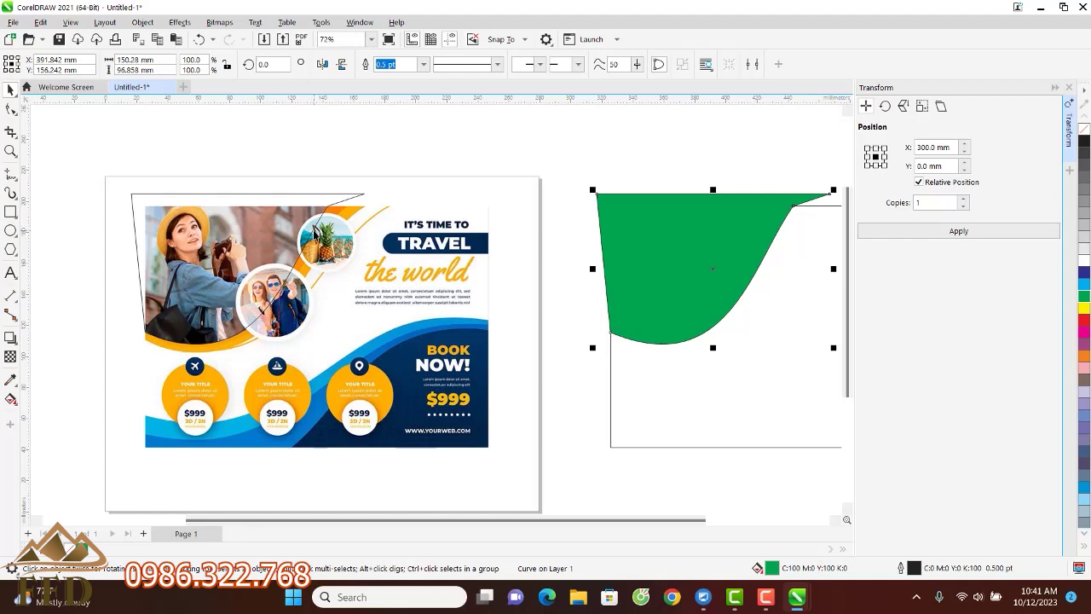
Slide the original curve's node along the flyer's top edge to the end of the dark orange band
click(315, 230)
scroll(318, 242, up, 2)
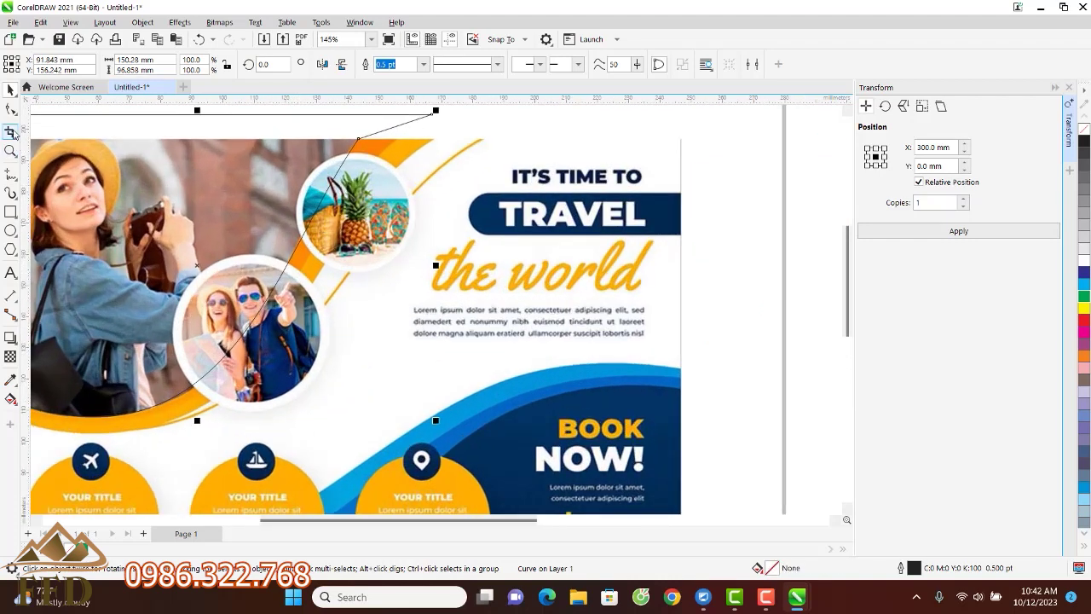
click(10, 109)
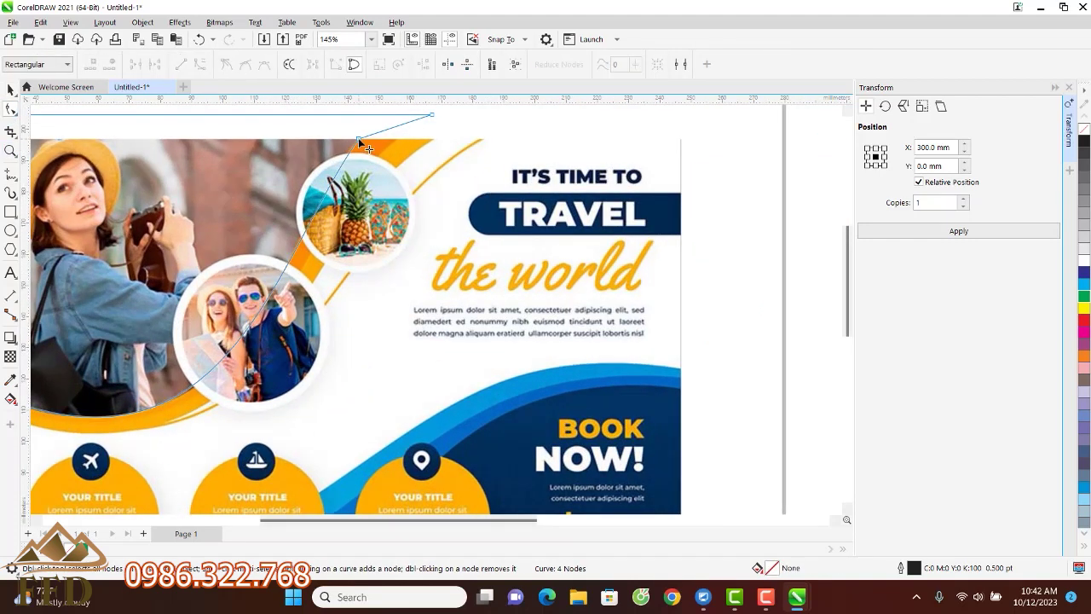
drag(358, 138, 396, 143)
Bend the original curve's long segment with its two handles to follow the dark orange band's outer edge
scroll(351, 239, down, 1)
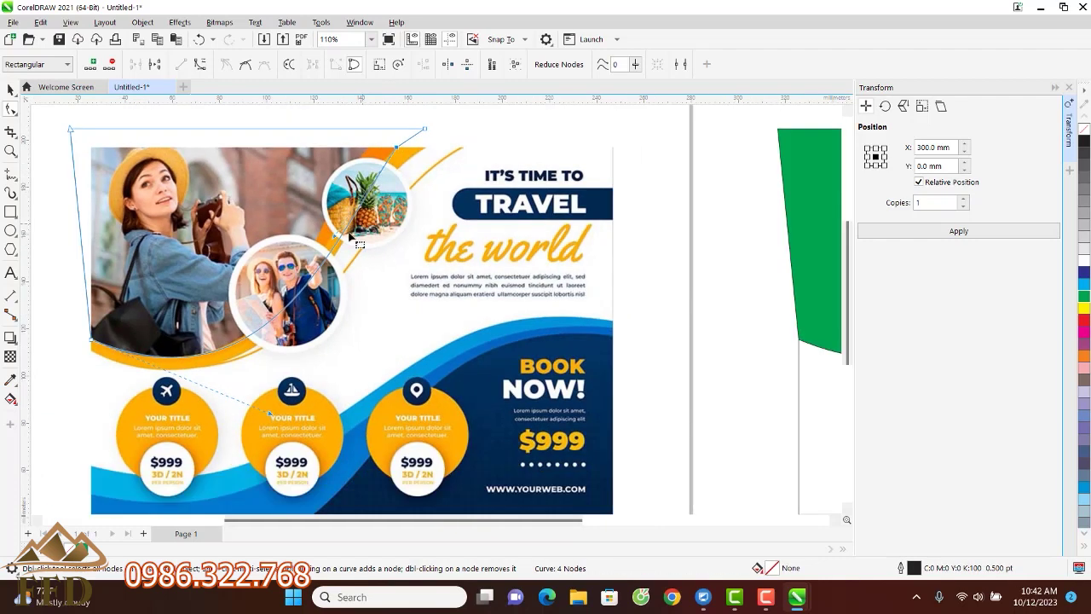
mouse_move(339, 246)
mouse_down()
mouse_move(316, 222)
mouse_move(328, 230)
mouse_up()
scroll(264, 440, up, 2)
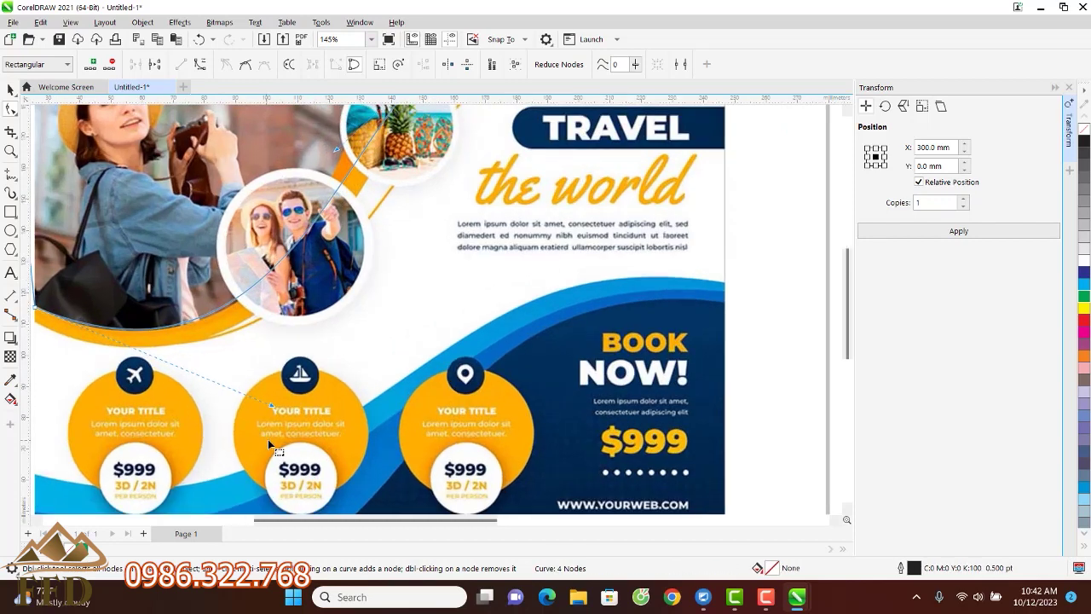
drag(277, 401, 278, 404)
Place 1 copy of the reshaped curve 300 mm horizontally over the frame and fill it red
scroll(272, 341, down, 4)
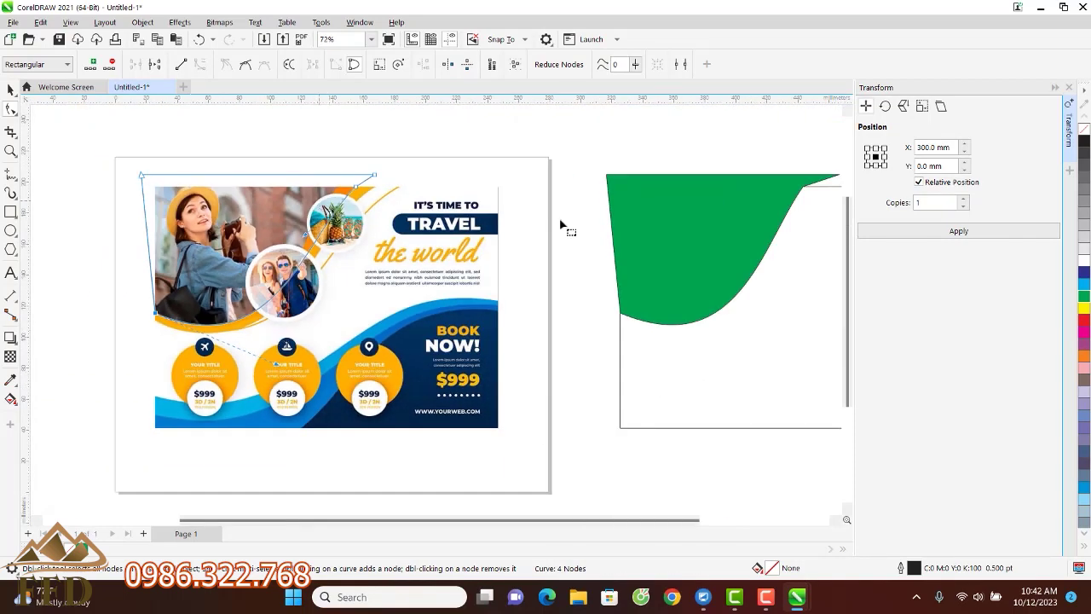
key(space)
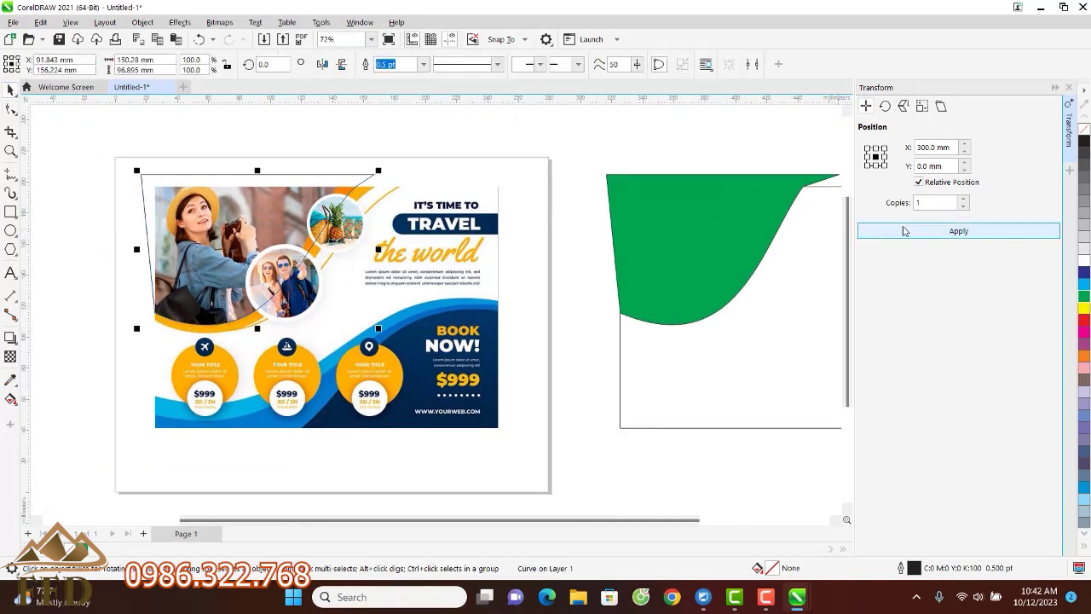
click(904, 230)
drag(720, 272, 468, 267)
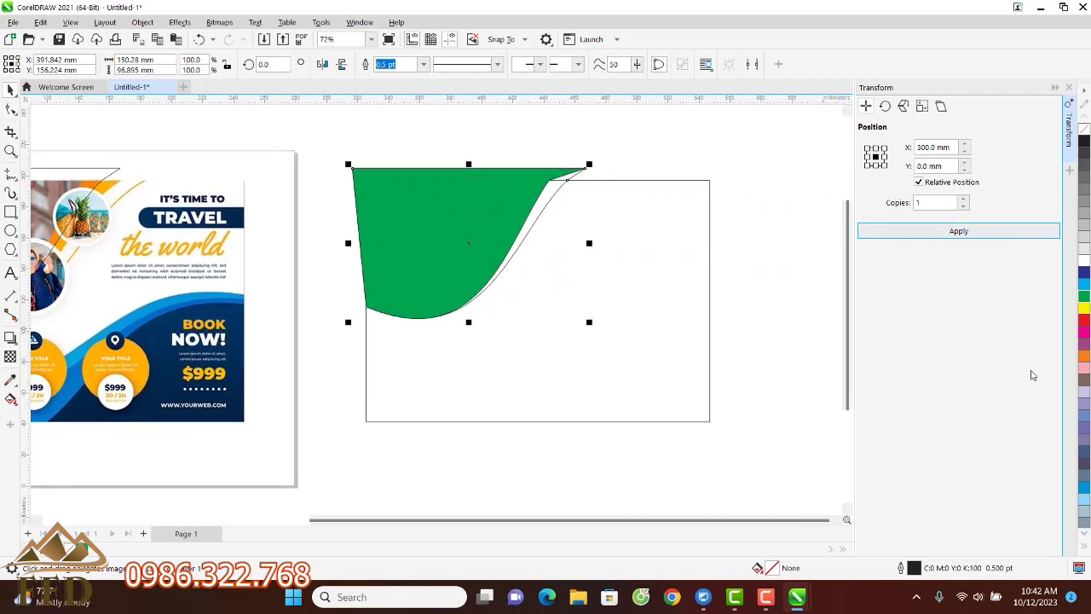
click(1084, 321)
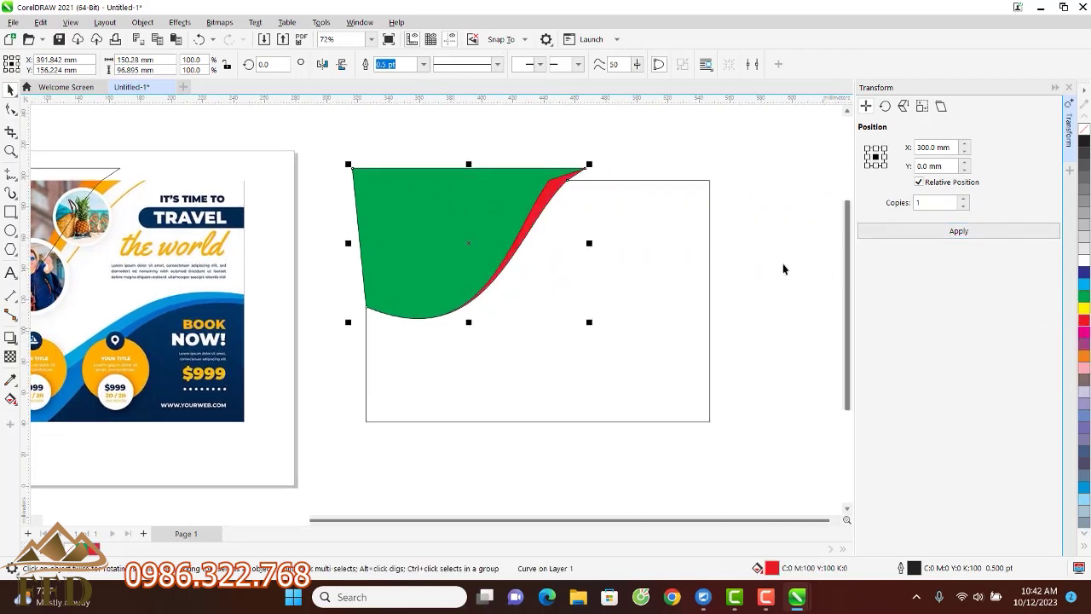
click(669, 154)
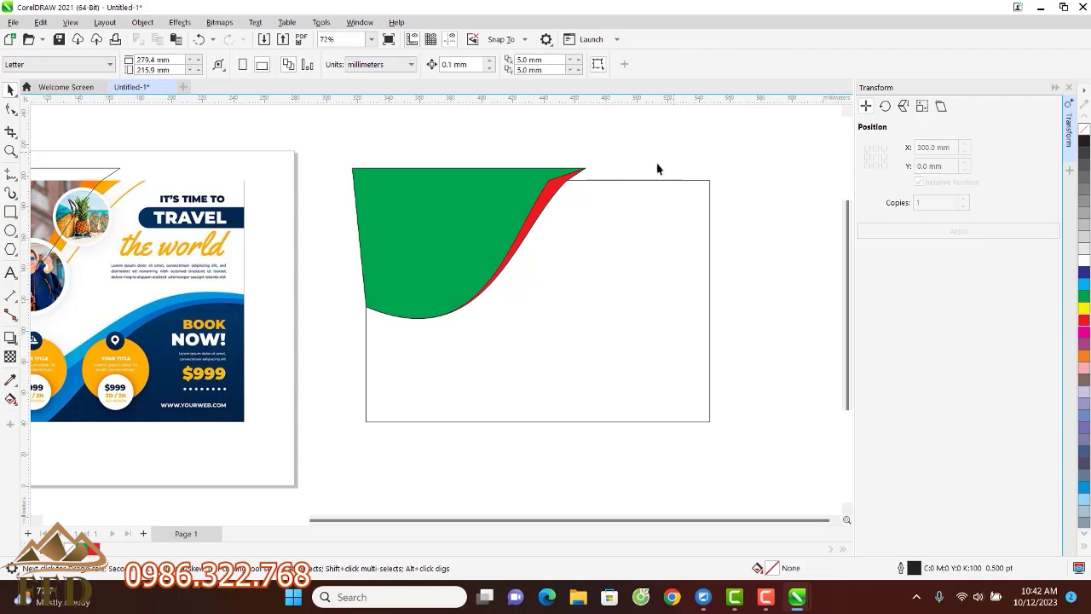
Slide the original curve's top-edge node to the outer end of the light orange band
drag(100, 181, 357, 179)
click(356, 179)
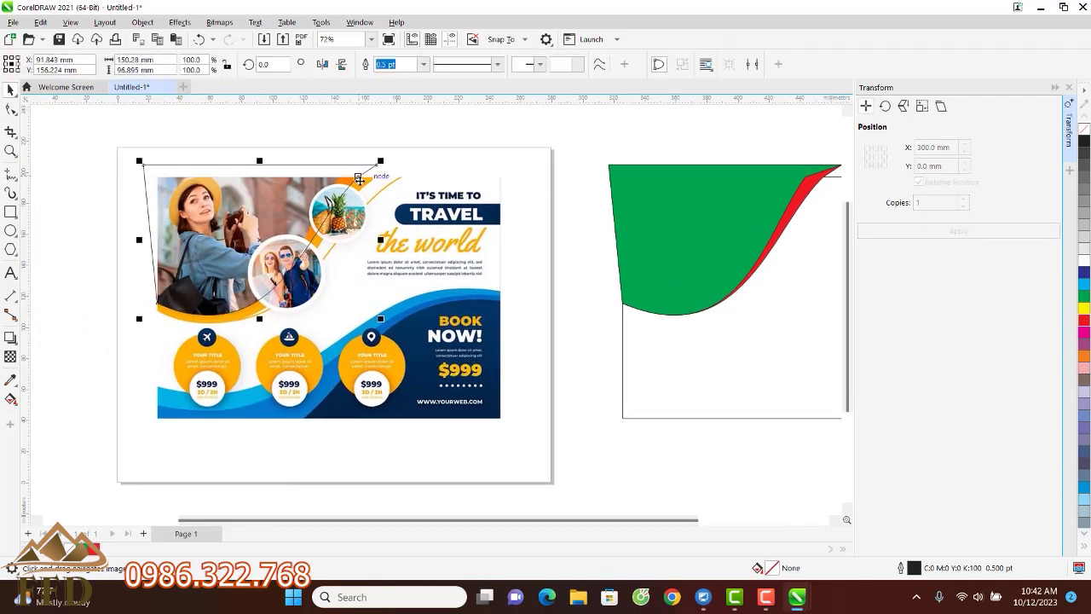
scroll(356, 179, up, 4)
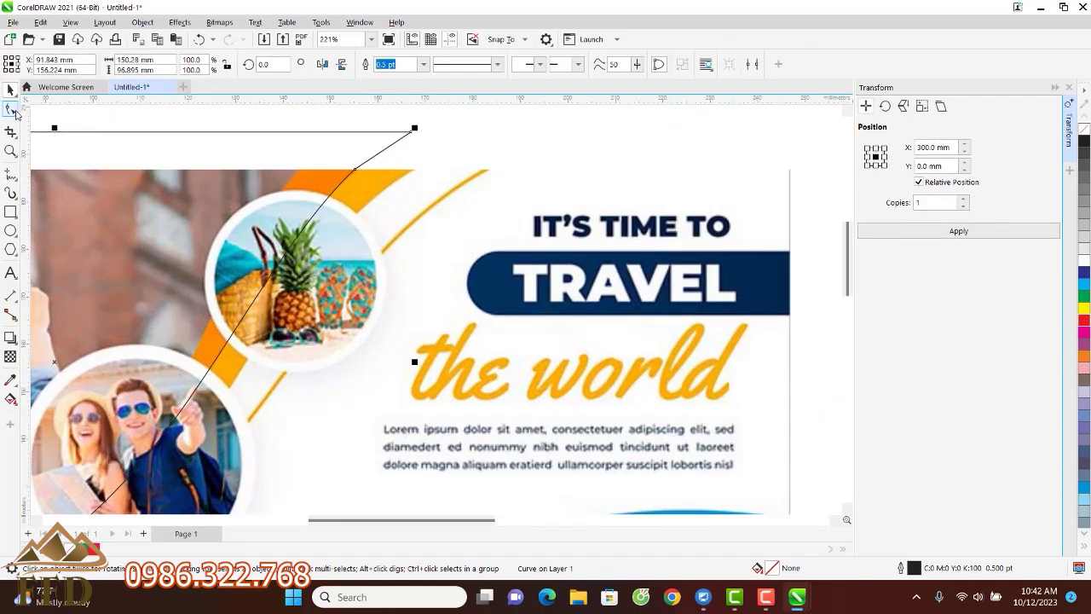
click(11, 109)
drag(354, 169, 415, 170)
Lower the node on the flyer's left edge to the orange band's bottom and adjust its curve handle to the band
scroll(439, 170, down, 2)
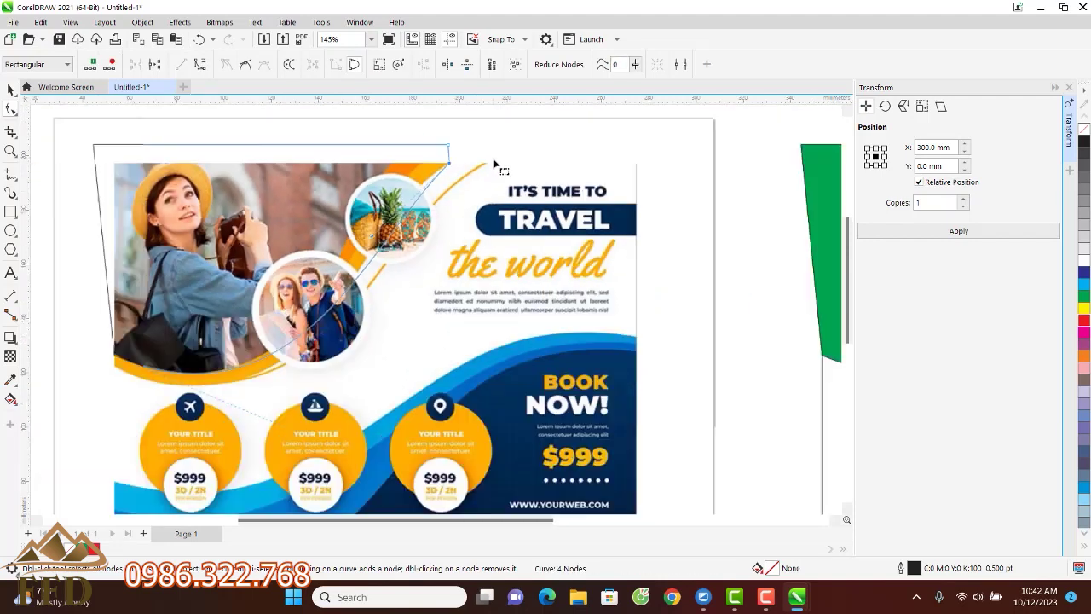
scroll(256, 353, down, 2)
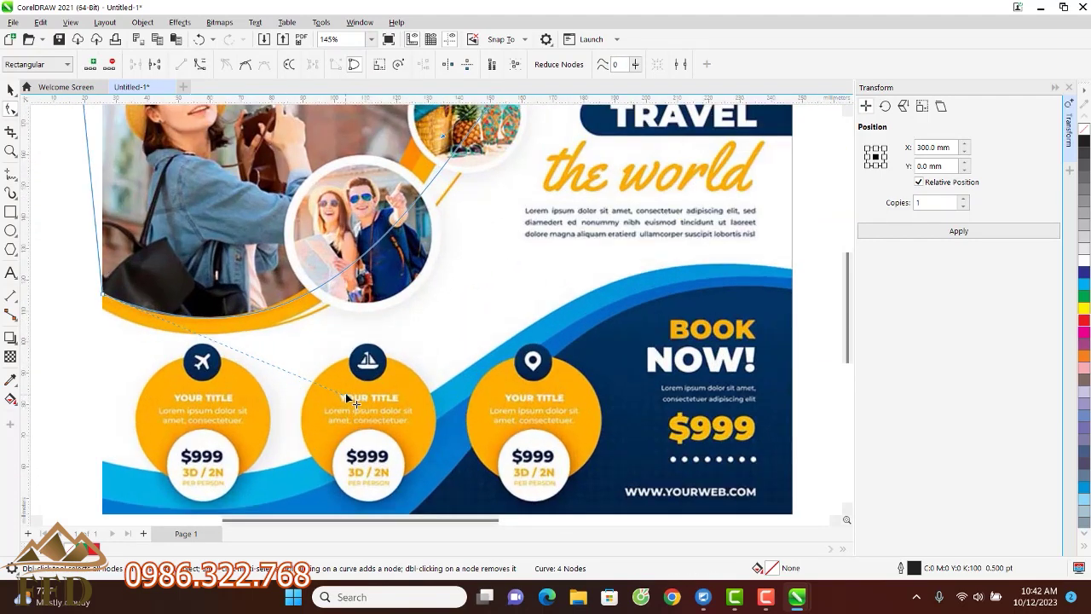
drag(346, 395, 280, 436)
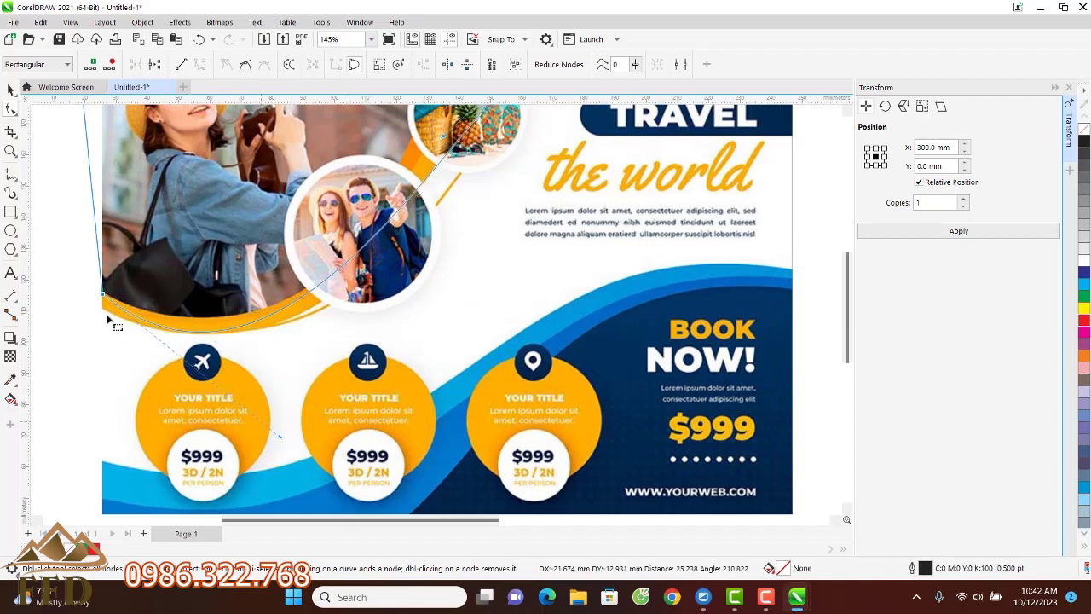
scroll(109, 320, up, 3)
drag(107, 283, 103, 310)
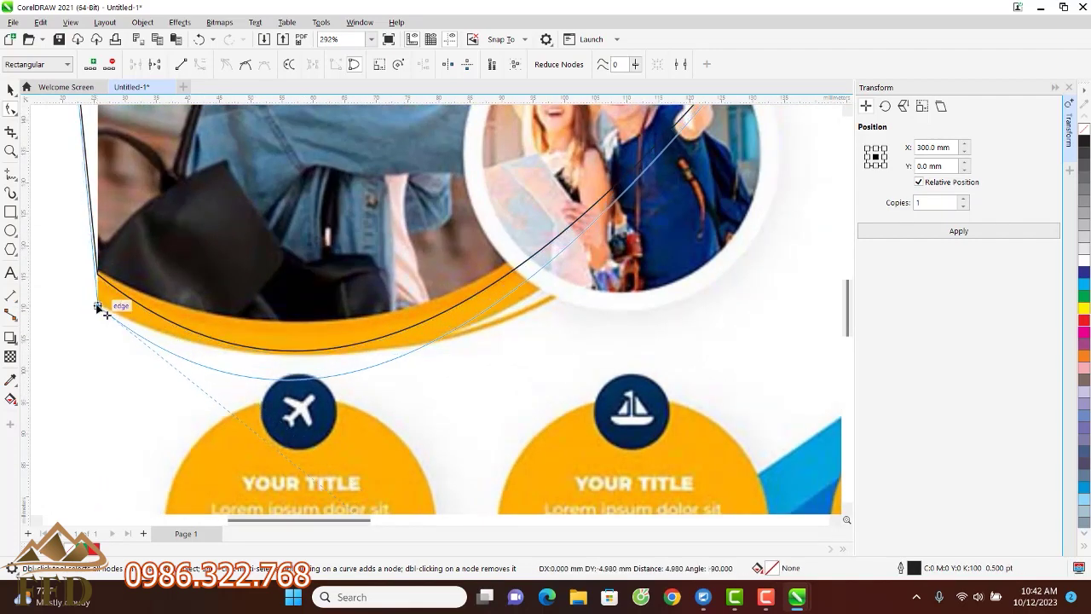
scroll(324, 312, down, 3)
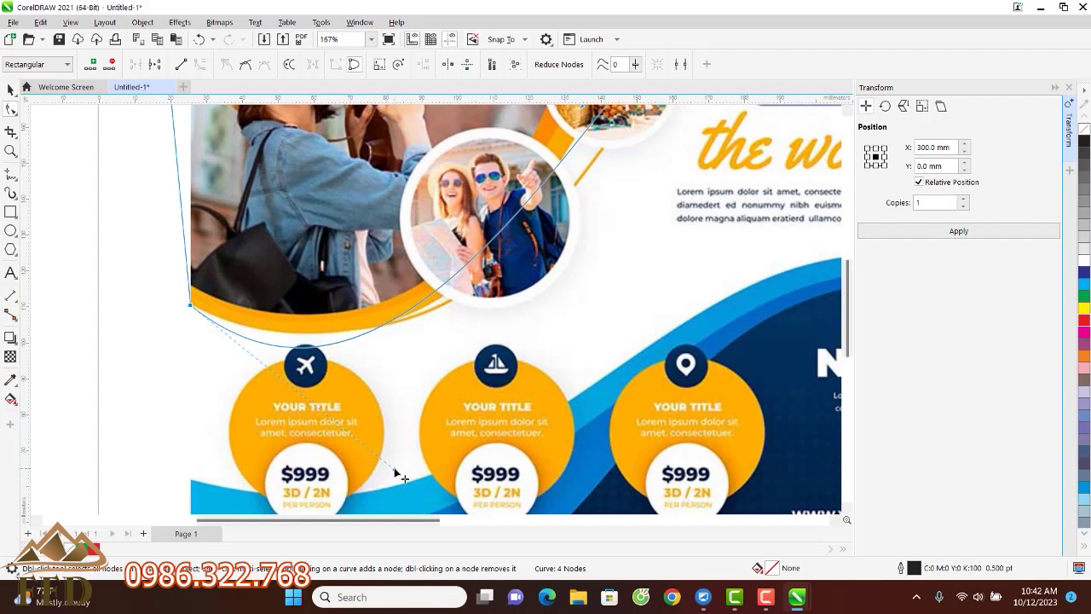
drag(396, 470, 439, 425)
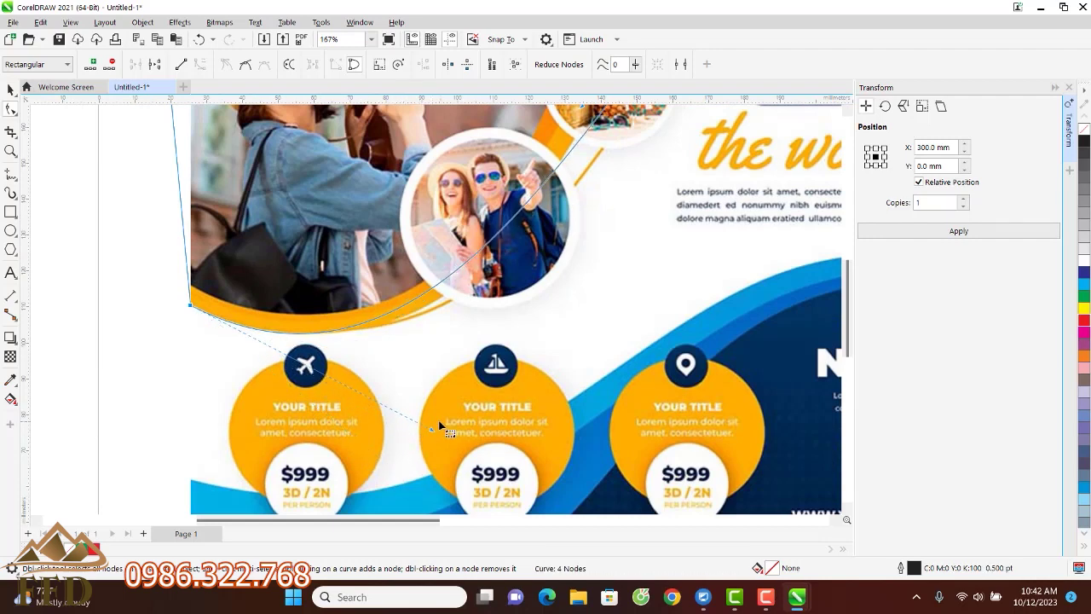
Refine both handles of the long segment so it follows the light orange band's outer edge
scroll(440, 425, down, 2)
drag(542, 223, 559, 182)
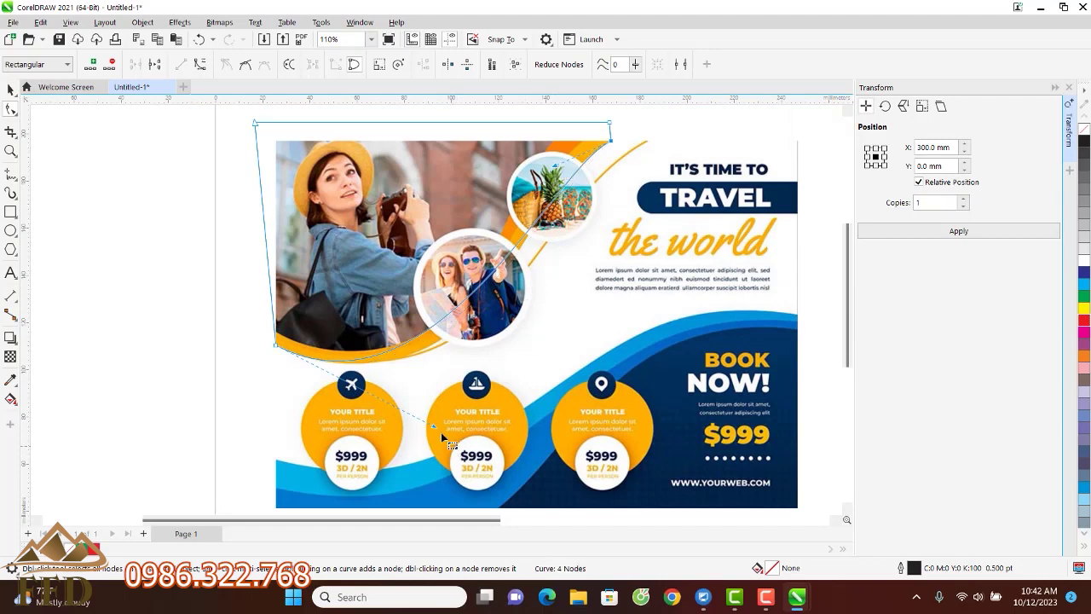
drag(433, 424, 479, 438)
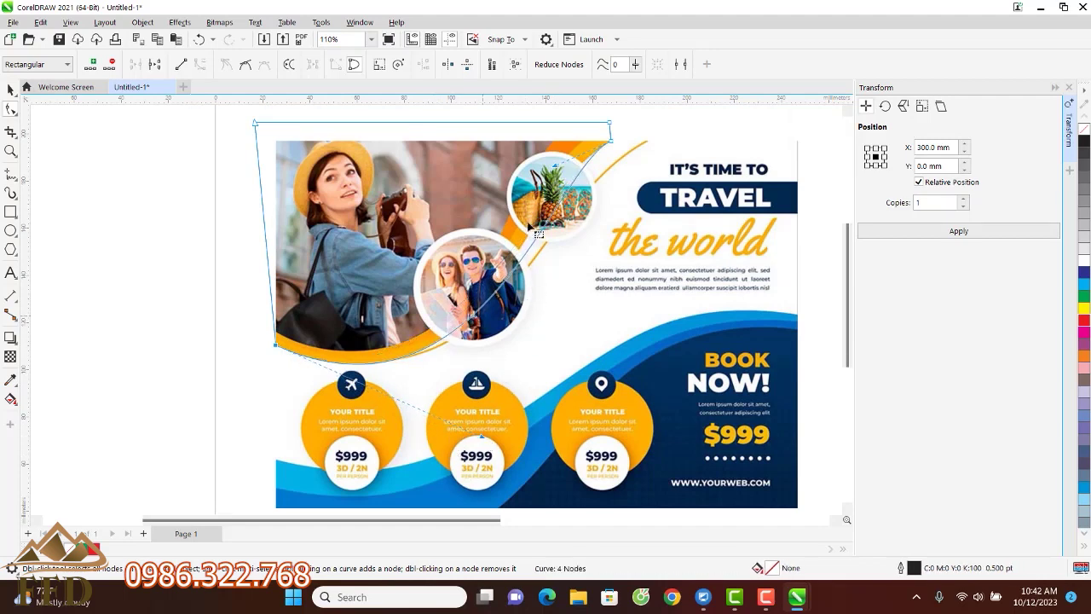
click(555, 162)
drag(556, 162, 520, 202)
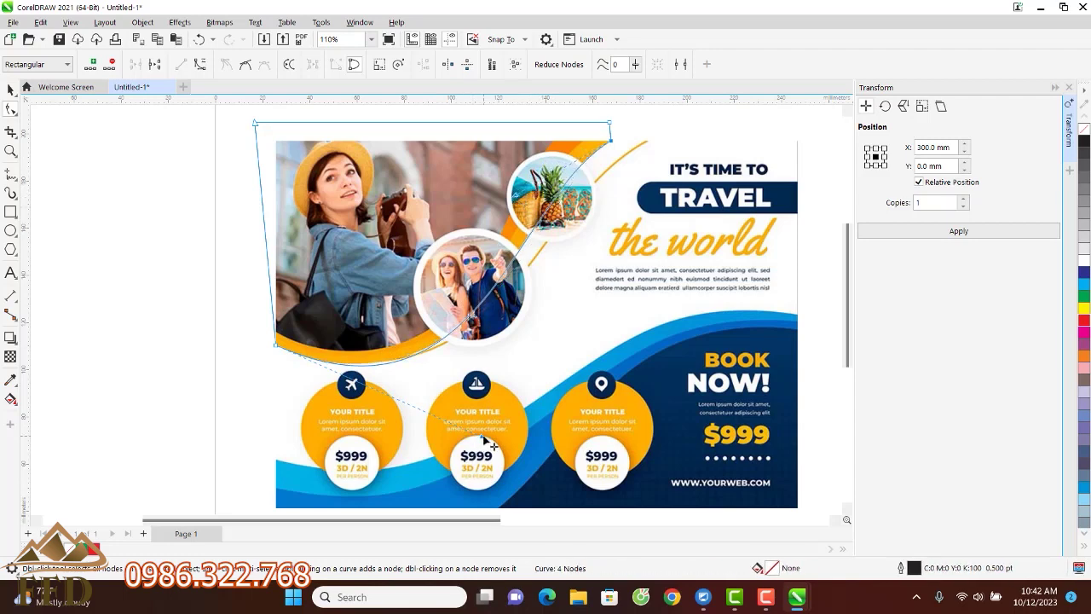
drag(472, 438, 485, 432)
Place 1 copy of the light orange band's outline 300 mm horizontally over the frame and fill it yellow
scroll(314, 334, down, 2)
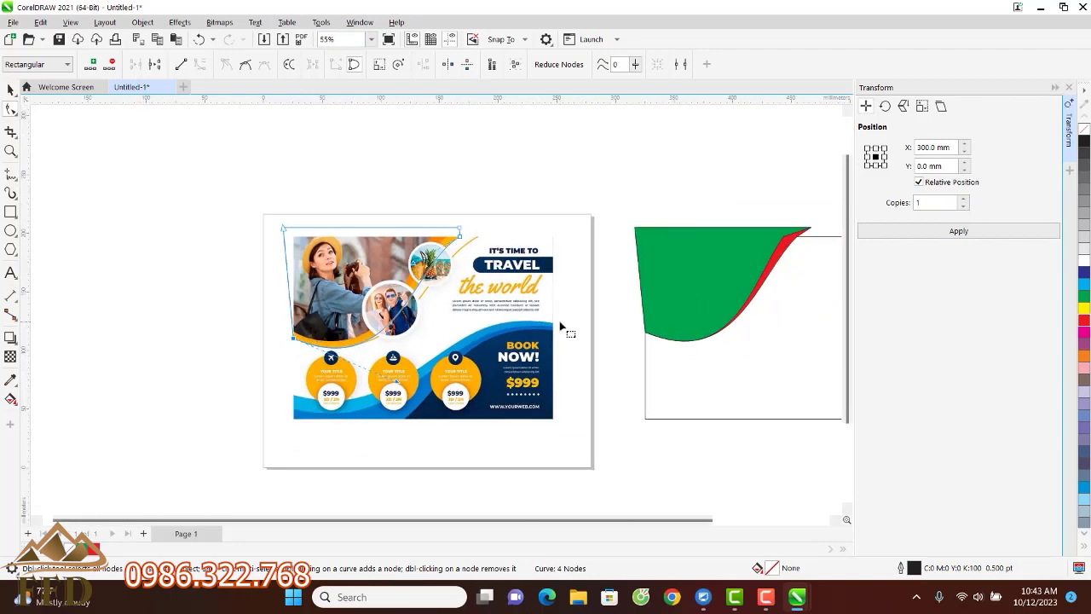
click(945, 235)
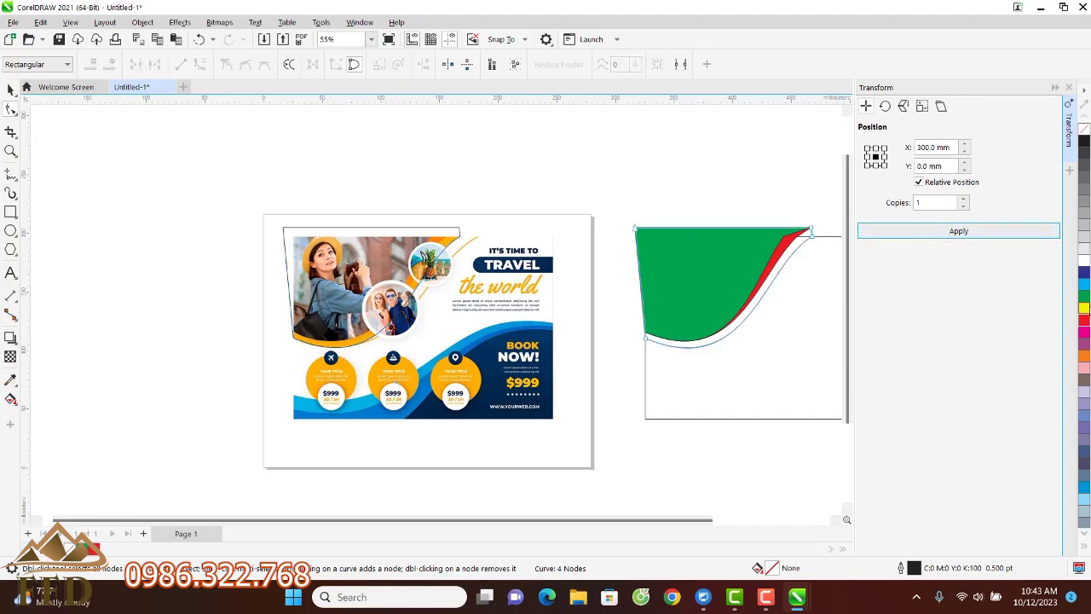
click(1084, 306)
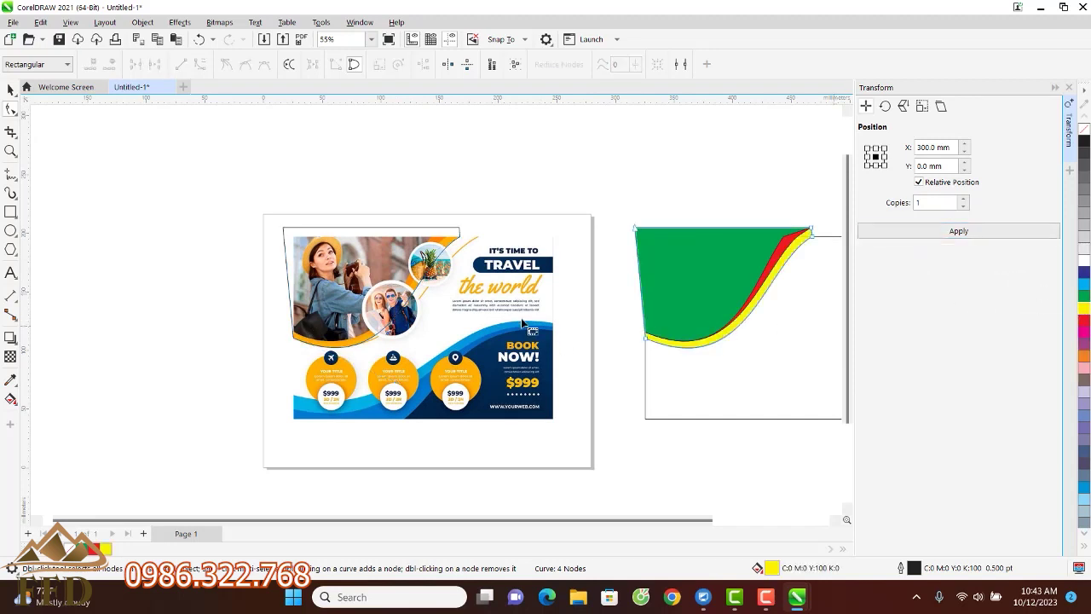
scroll(677, 216, up, 3)
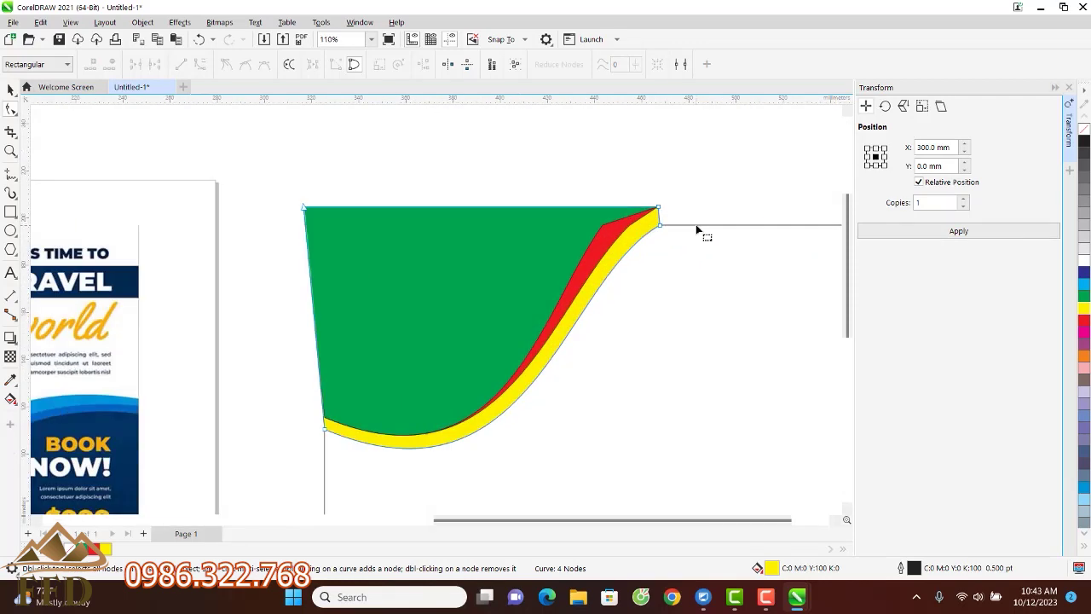
scroll(541, 205, down, 5)
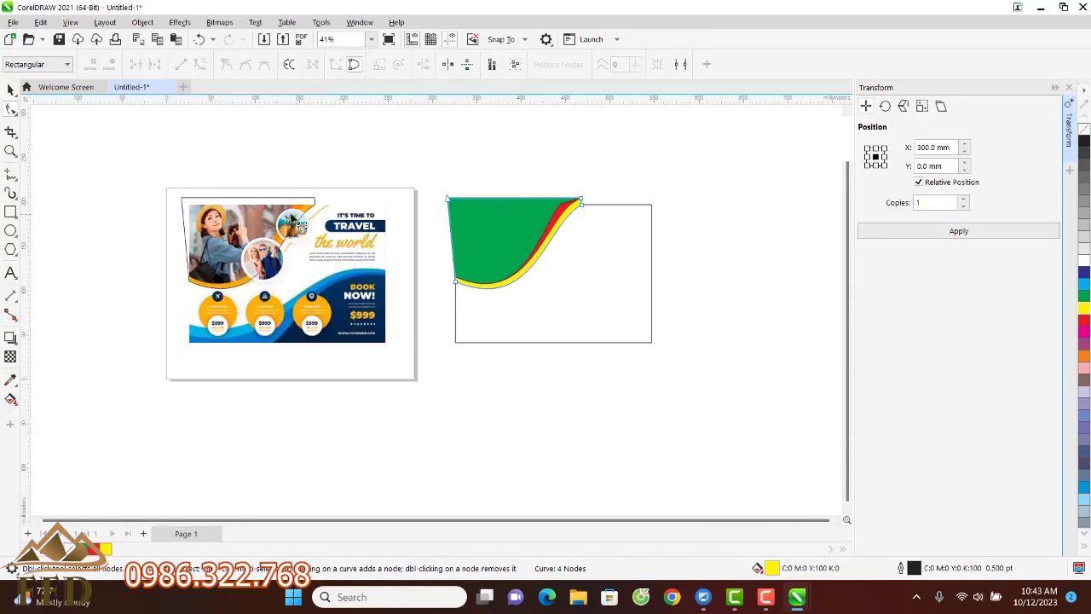
Slide the original curve's top-edge node to the end of the thin orange line
scroll(290, 223, up, 3)
scroll(284, 218, up, 3)
scroll(504, 190, down, 3)
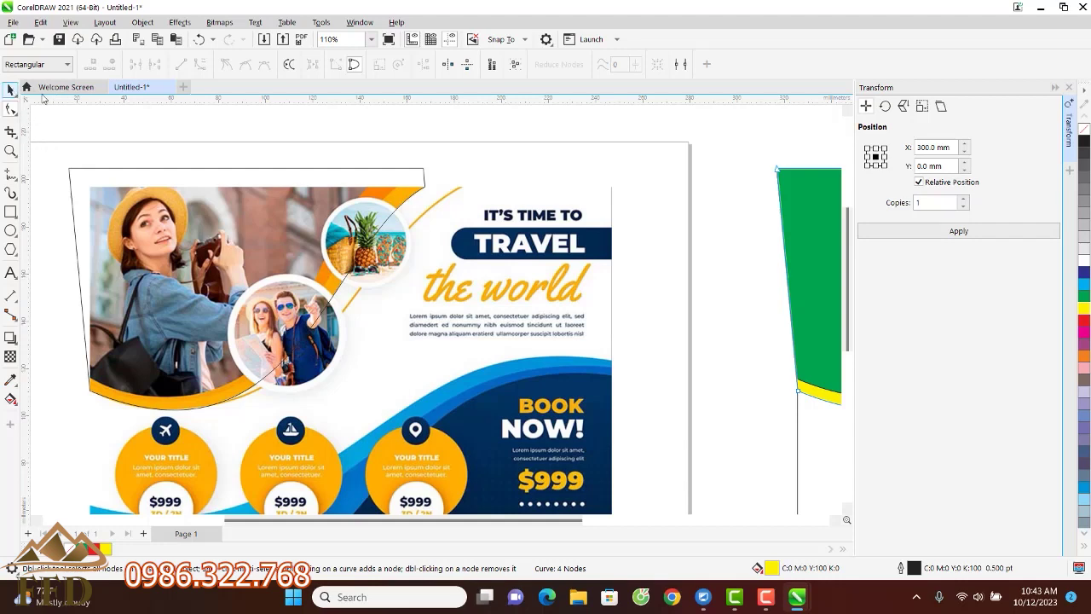
scroll(431, 193, up, 4)
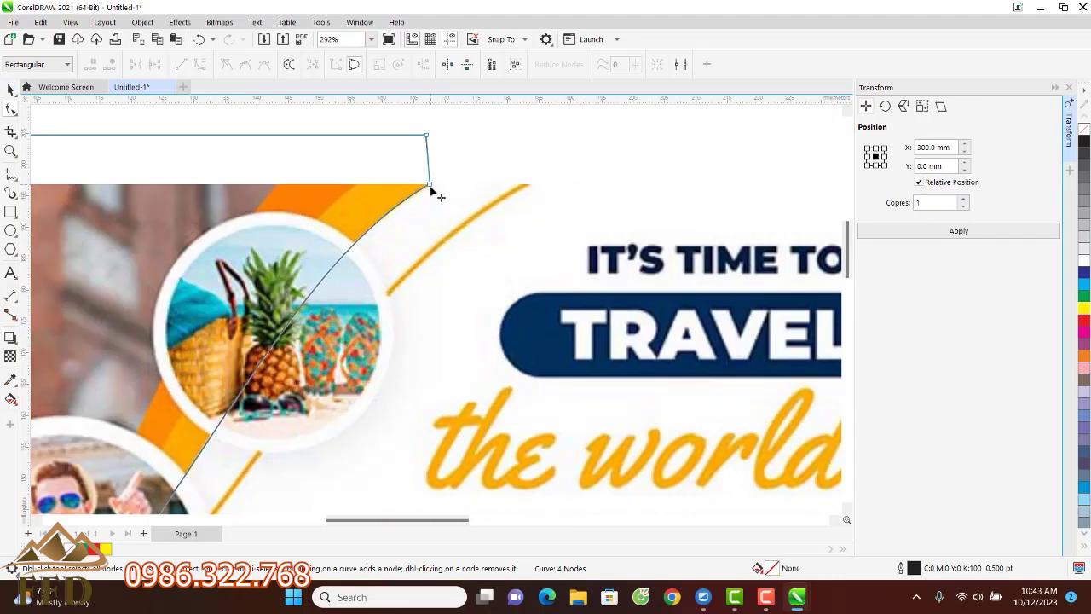
drag(430, 188, 533, 184)
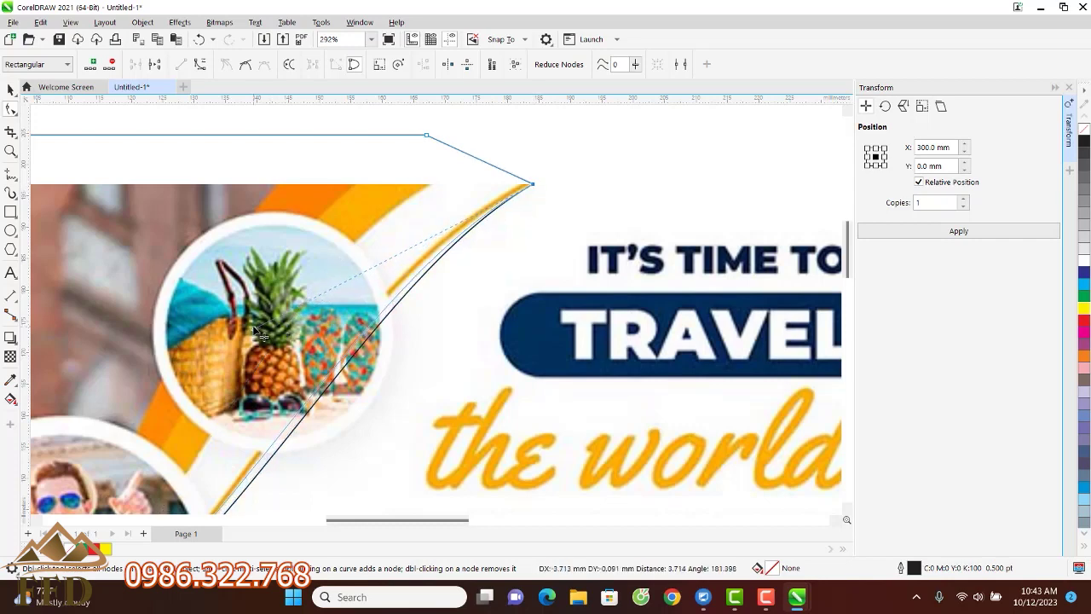
Reshape the long segment with its lower and upper handles to follow the thin orange line
scroll(426, 264, down, 3)
scroll(281, 345, up, 2)
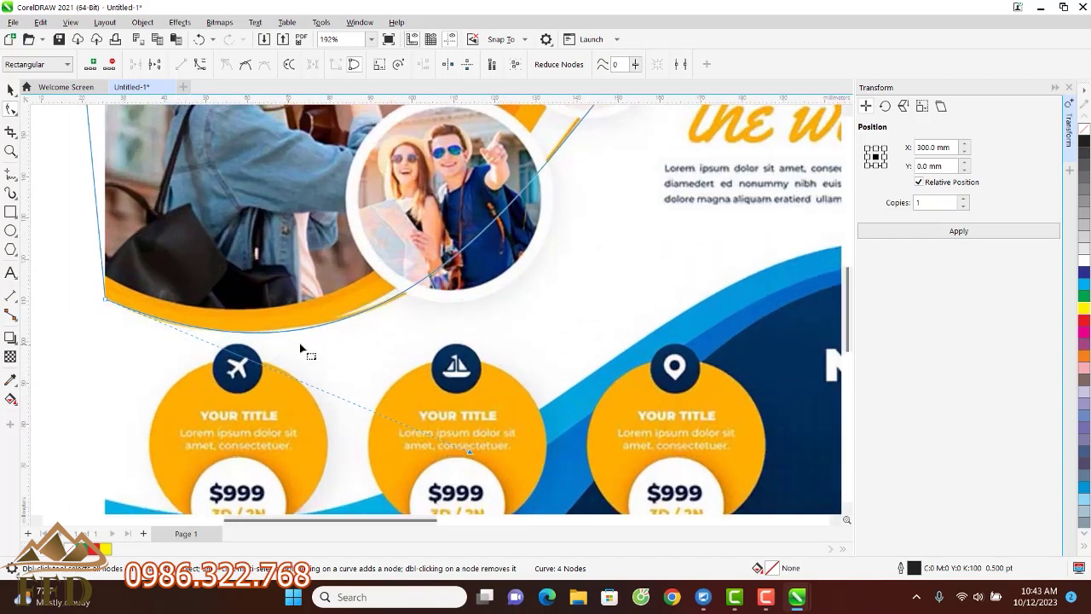
drag(467, 454, 513, 435)
scroll(478, 389, down, 3)
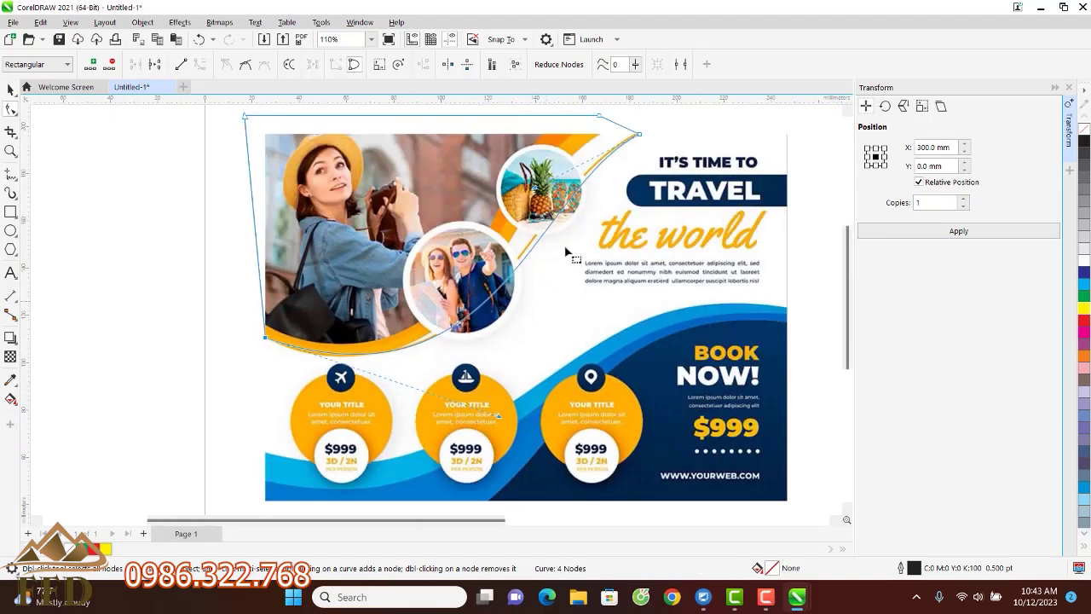
drag(545, 198, 520, 198)
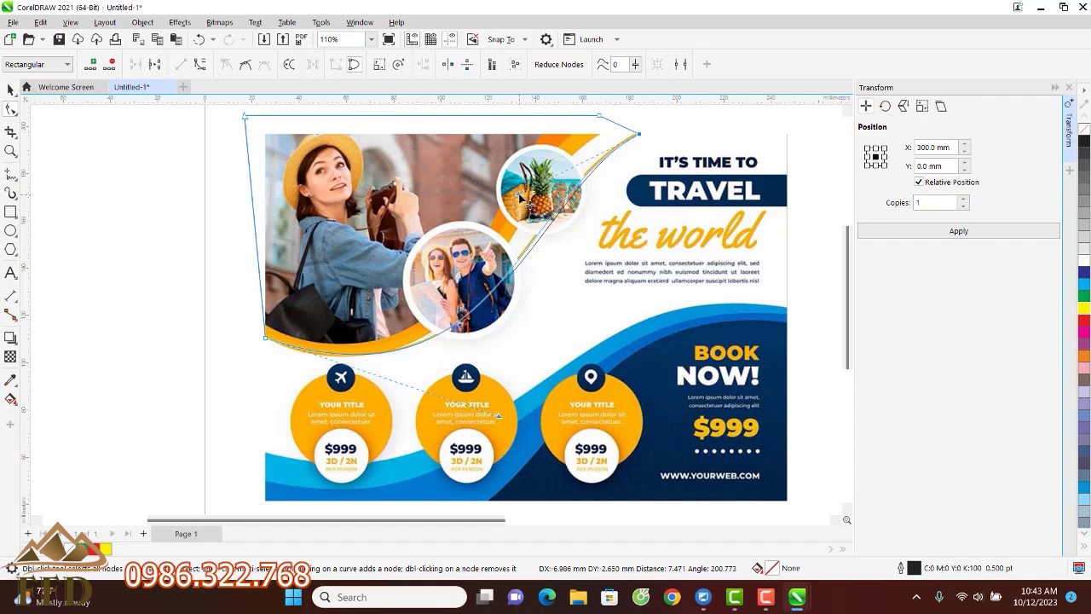
drag(522, 198, 507, 199)
scroll(524, 200, up, 2)
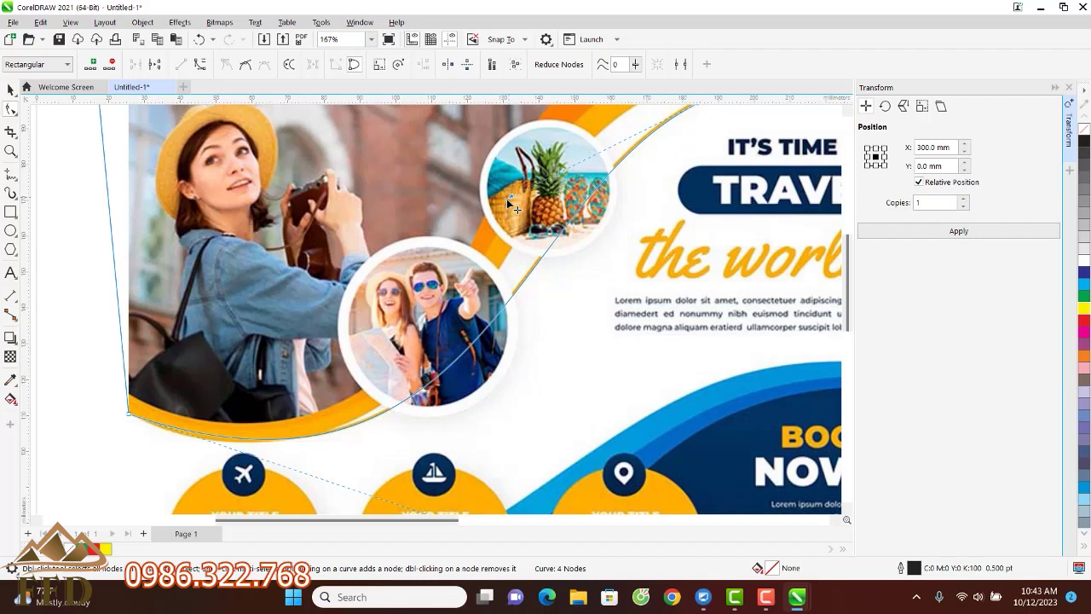
scroll(460, 375, down, 4)
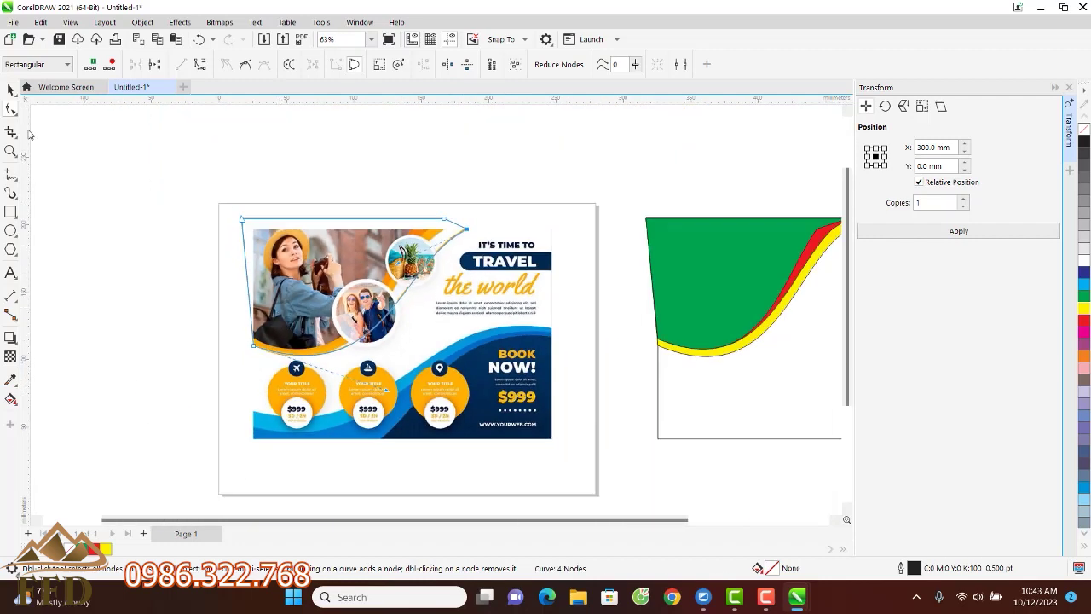
Place 1 copy of the thin orange line's outline 300 mm horizontally over the frame and fill it pale lavender
click(11, 90)
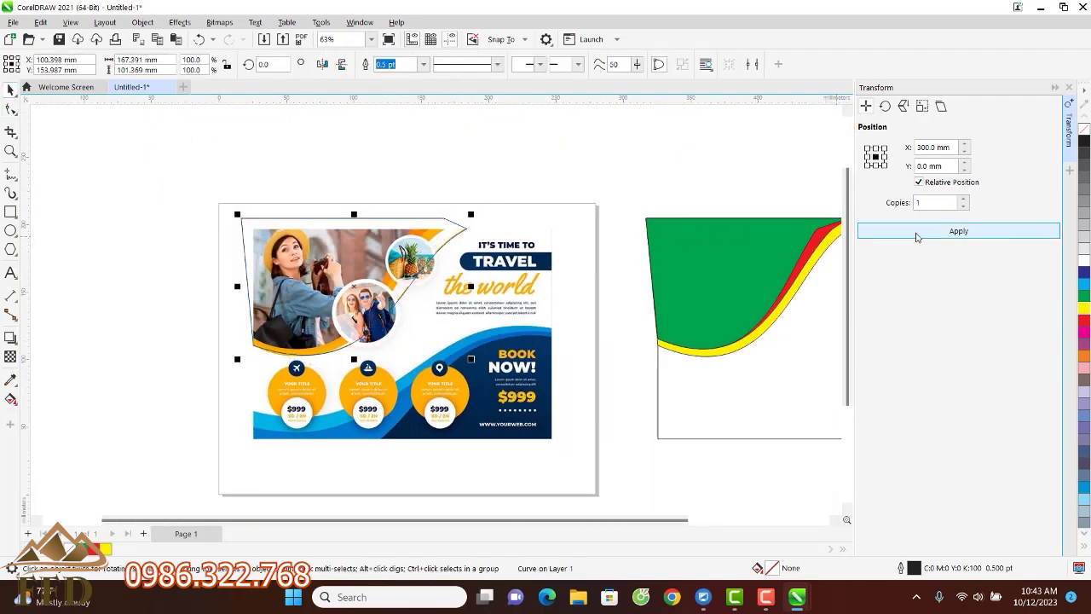
click(916, 232)
scroll(707, 249, down, 2)
scroll(707, 248, up, 3)
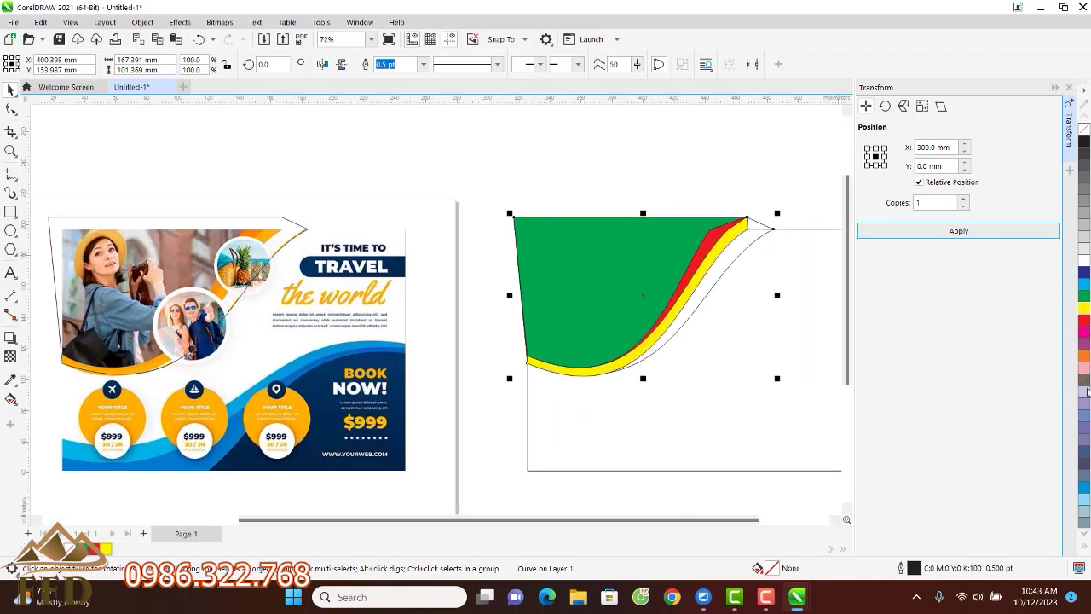
click(1085, 392)
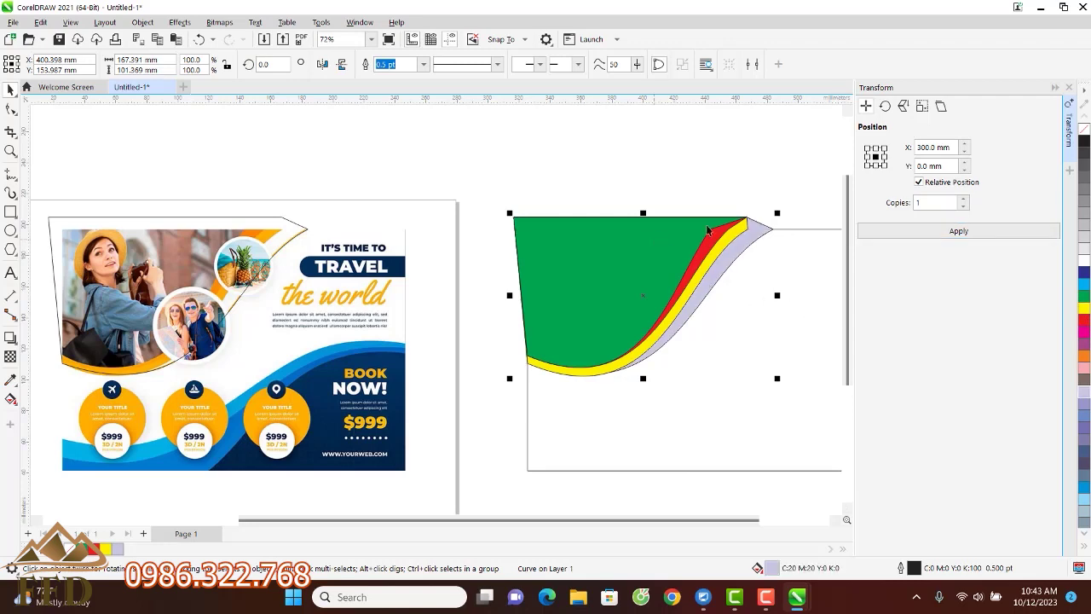
Move the original curve's node at the end of the thin orange line slightly inward to the line's inner edge
scroll(706, 229, down, 2)
scroll(478, 247, up, 3)
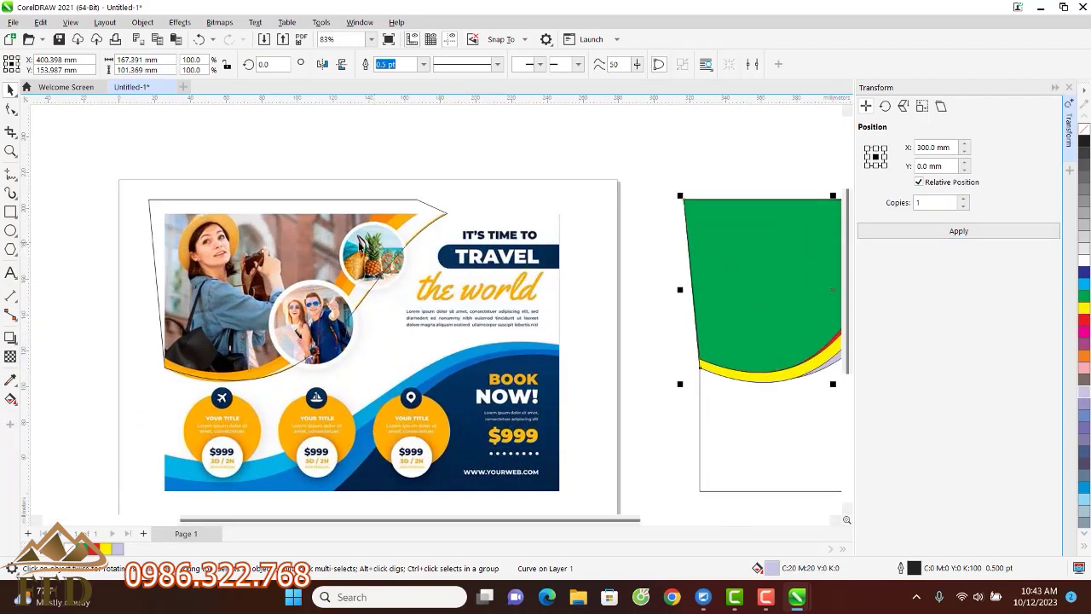
scroll(356, 243, down, 2)
drag(546, 245, 352, 208)
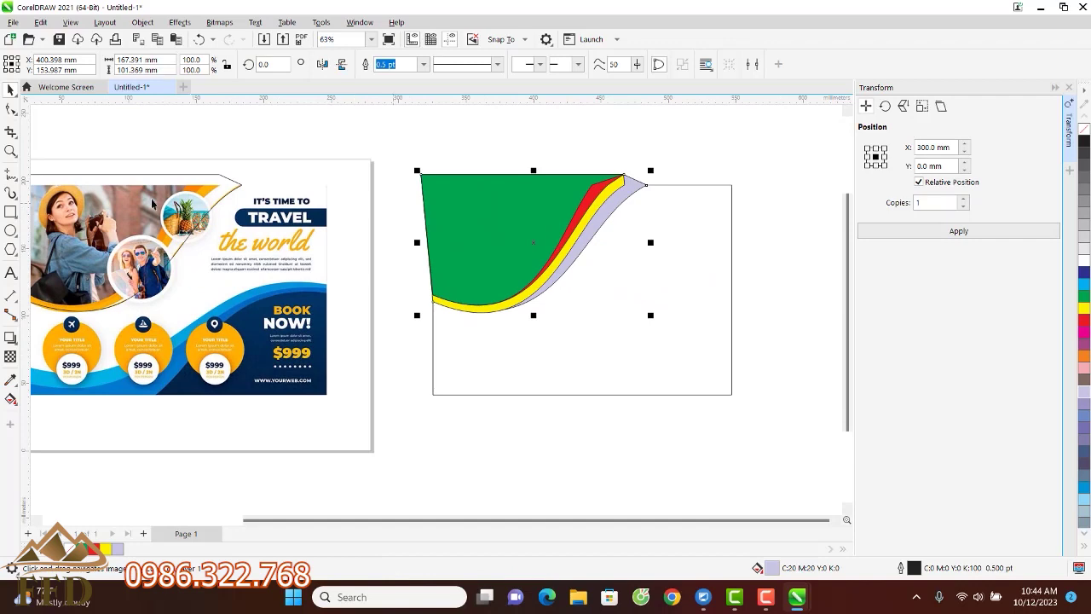
scroll(152, 202, up, 5)
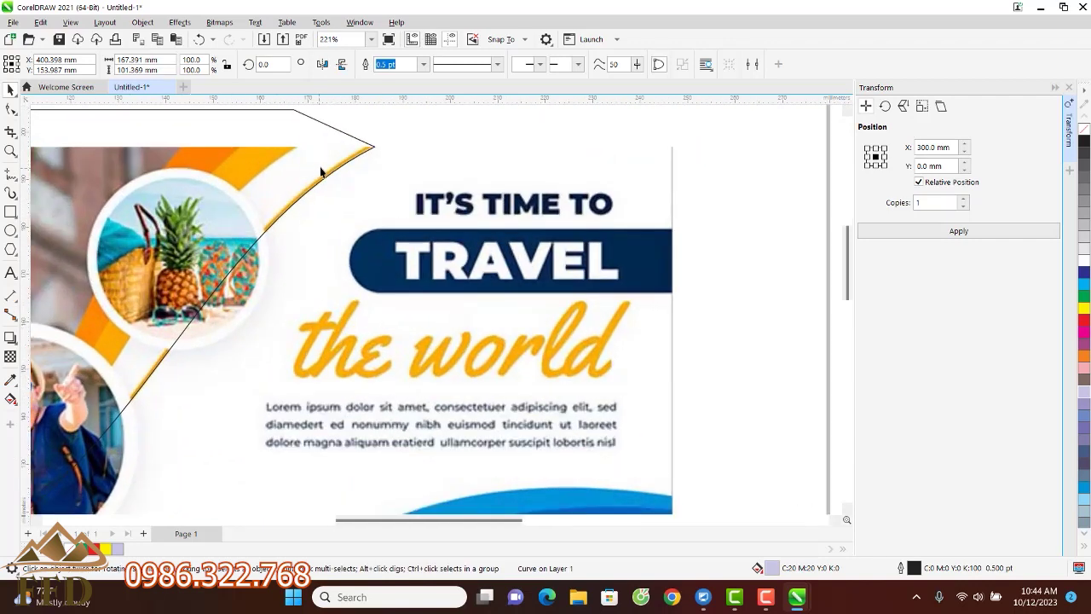
scroll(329, 169, down, 4)
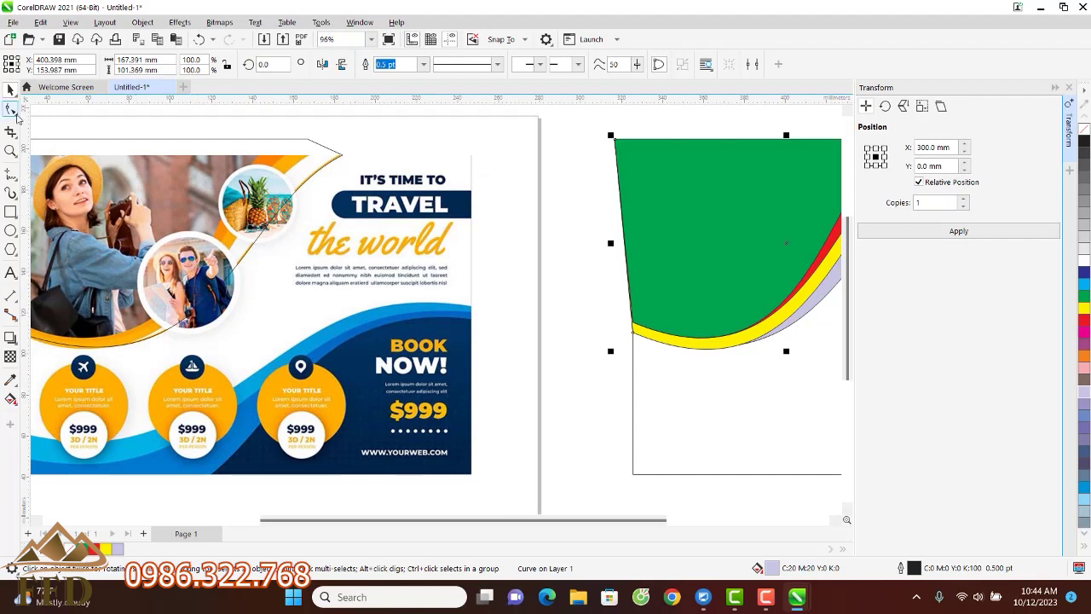
click(16, 113)
click(86, 112)
scroll(330, 157, up, 4)
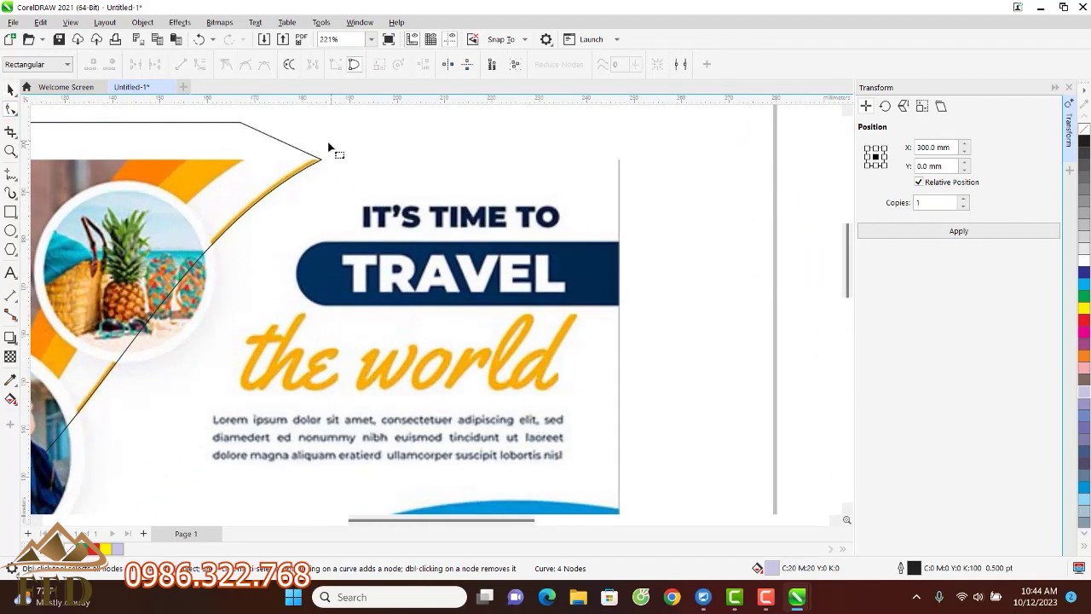
drag(320, 170, 305, 170)
Adjust the lower handle of the long segment so the curve follows the thin orange line's inner edge
scroll(383, 149, down, 3)
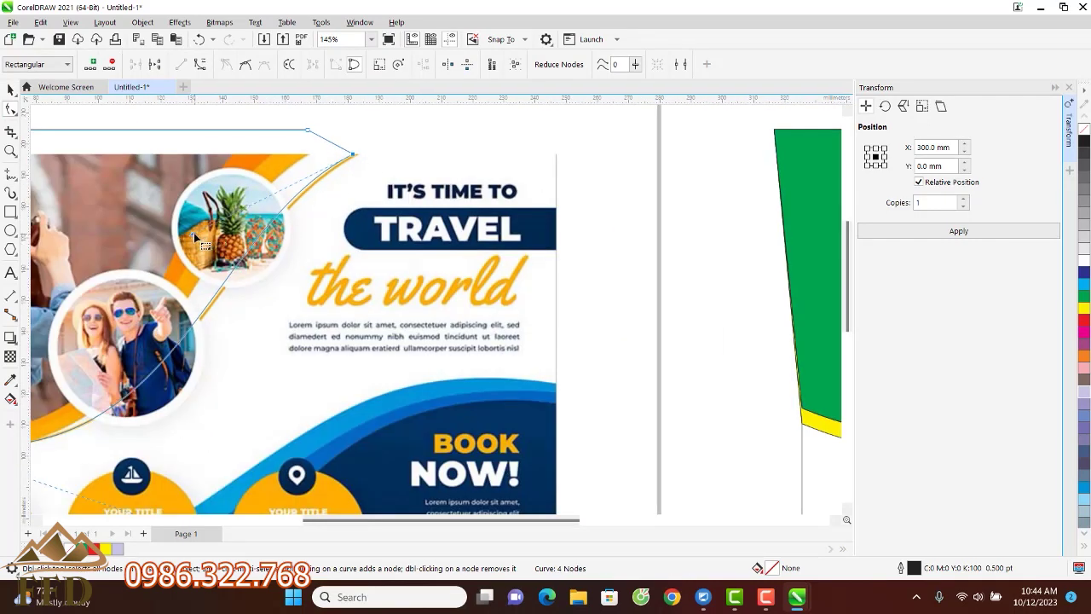
scroll(201, 233, down, 2)
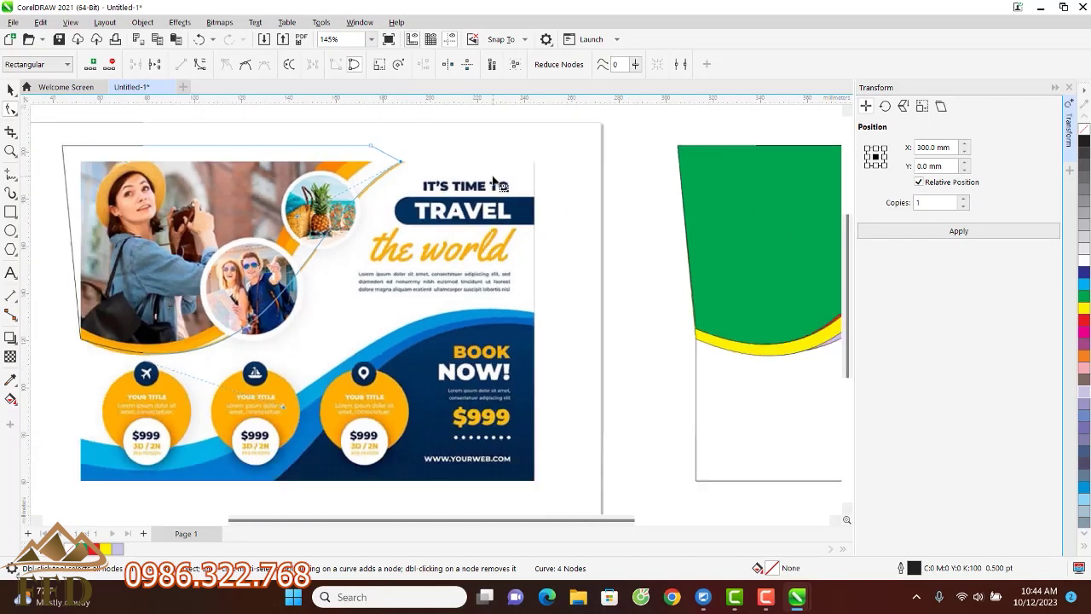
scroll(231, 413, up, 3)
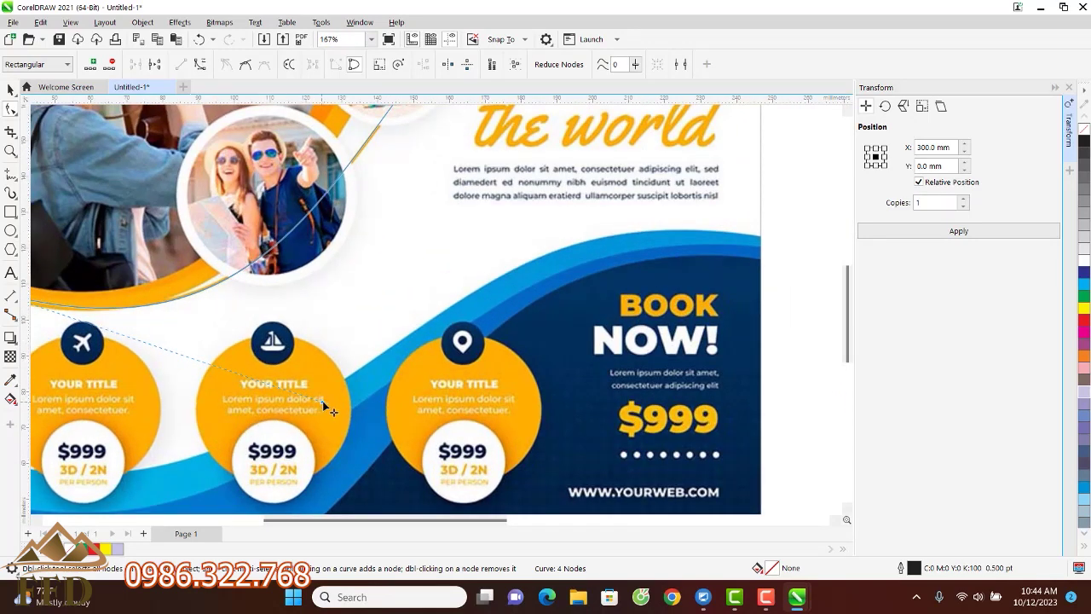
drag(322, 401, 315, 397)
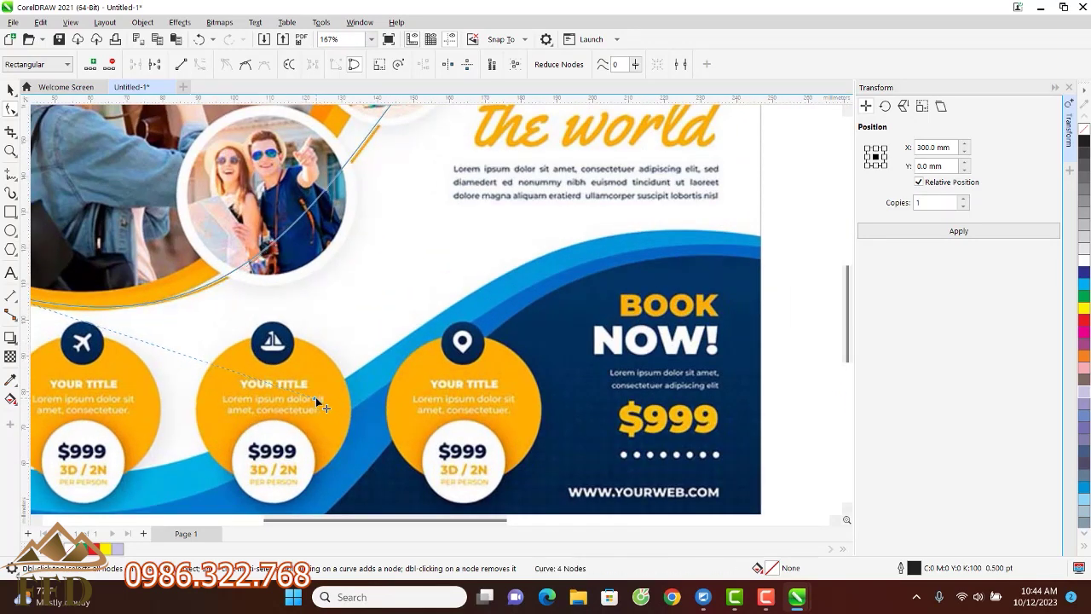
Place 1 unfilled copy of the thin line's inner outline 300 mm horizontally over the frame
scroll(309, 373, down, 3)
scroll(153, 303, down, 1)
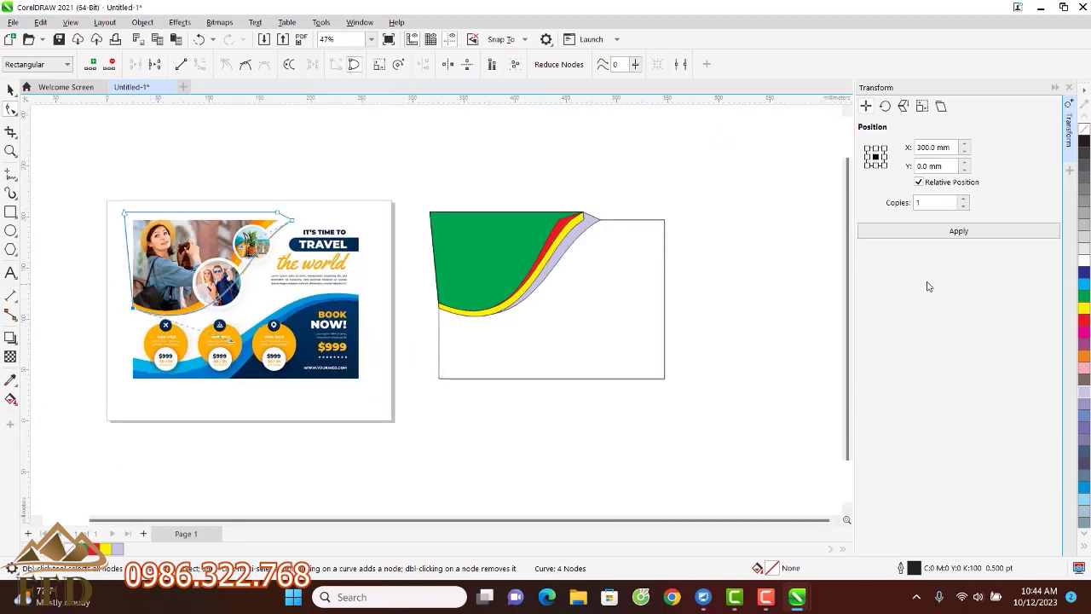
click(942, 230)
scroll(574, 236, up, 3)
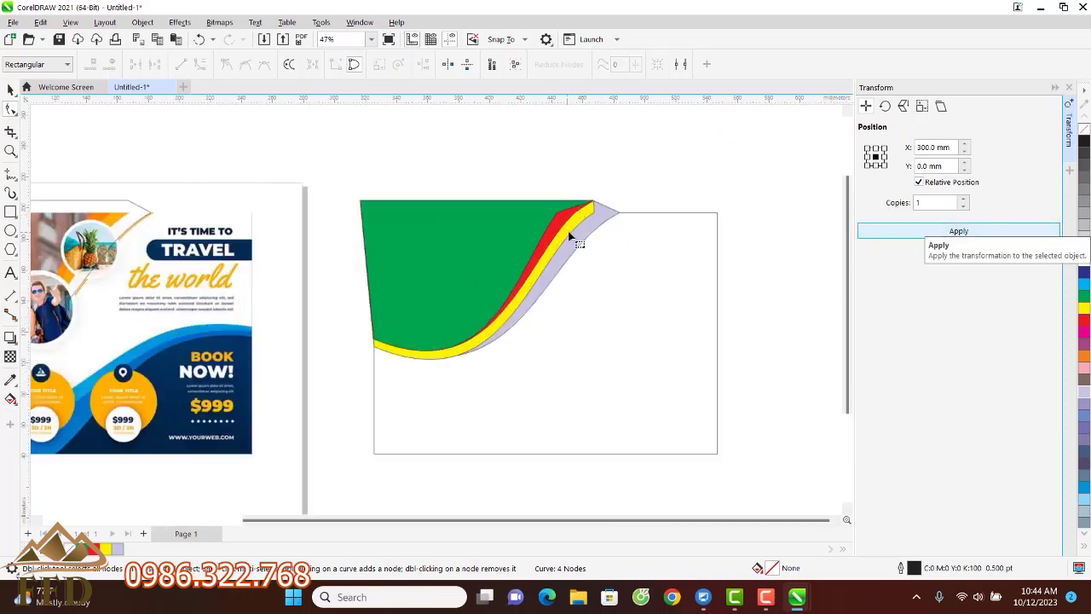
click(10, 90)
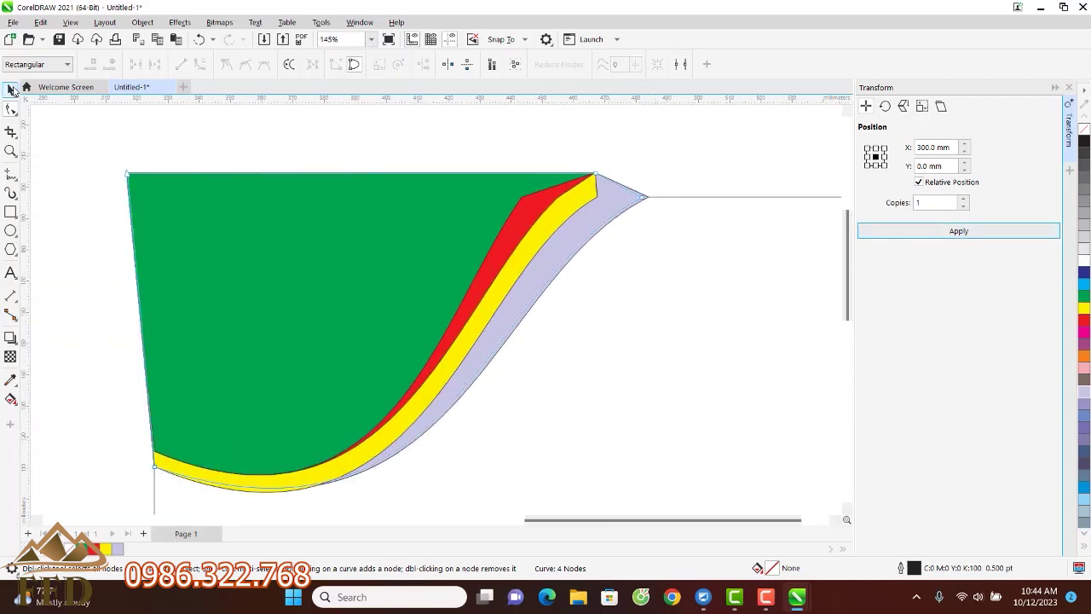
Intersect the green shape with the frame rectangle and delete the oversized green original
scroll(501, 180, down, 3)
scroll(546, 179, up, 1)
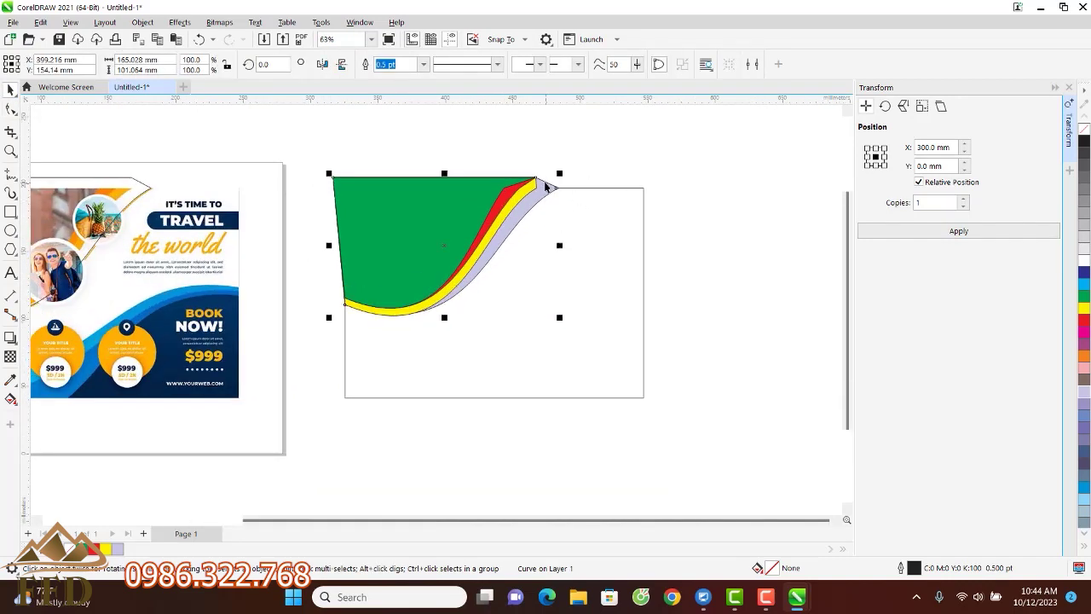
click(640, 188)
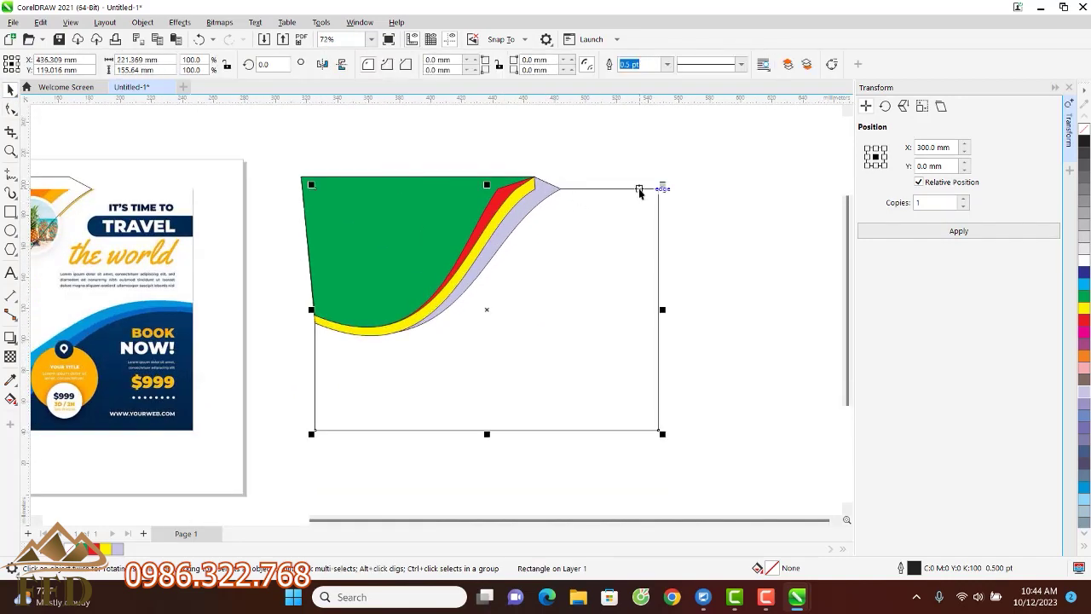
shift+click(443, 182)
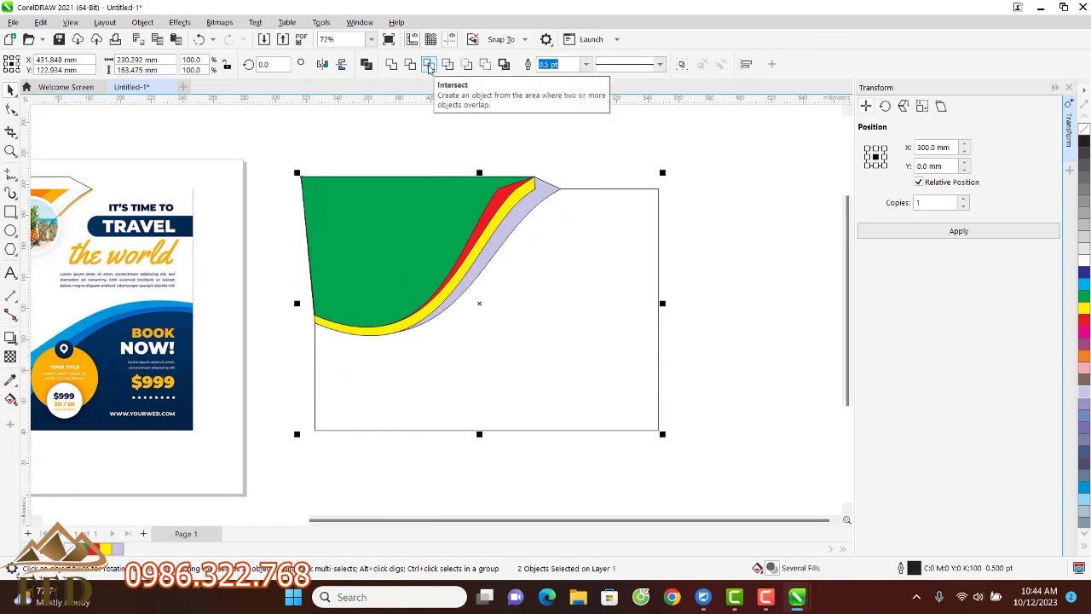
click(429, 68)
click(531, 142)
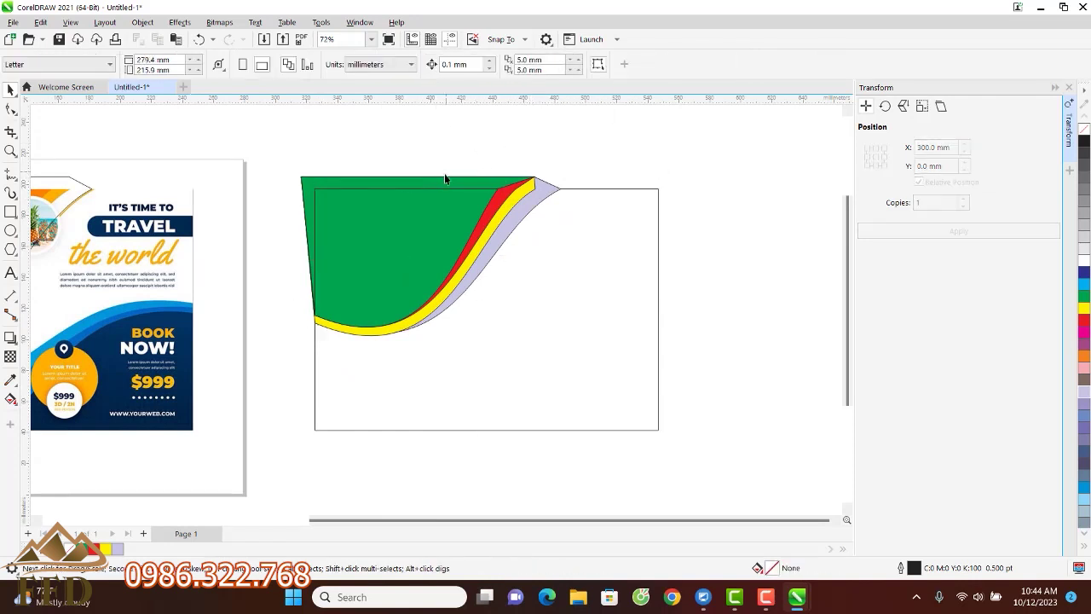
drag(559, 179, 782, 167)
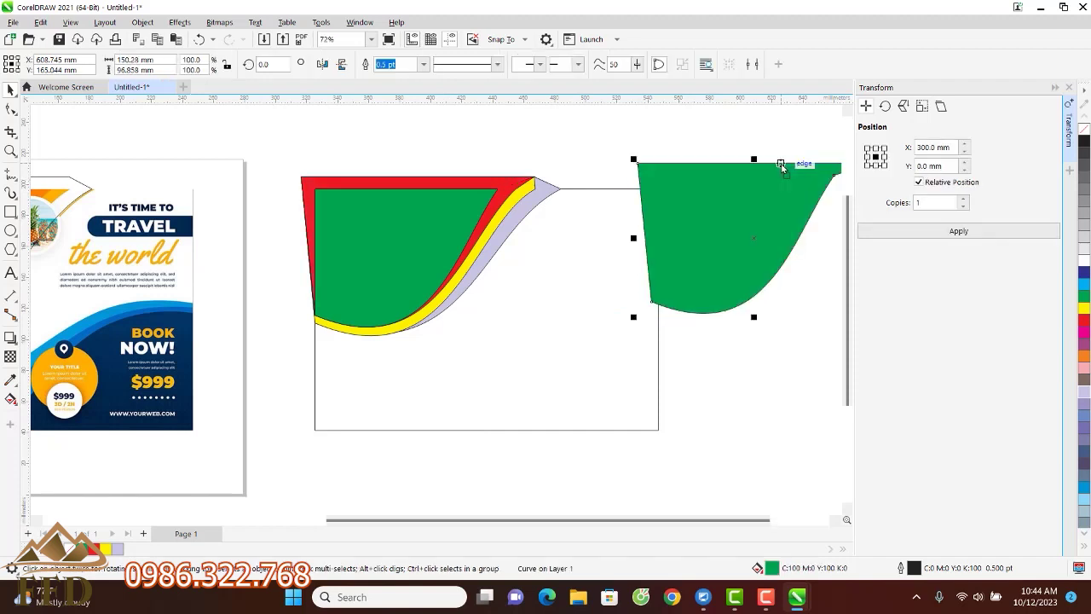
key(Page_Up)
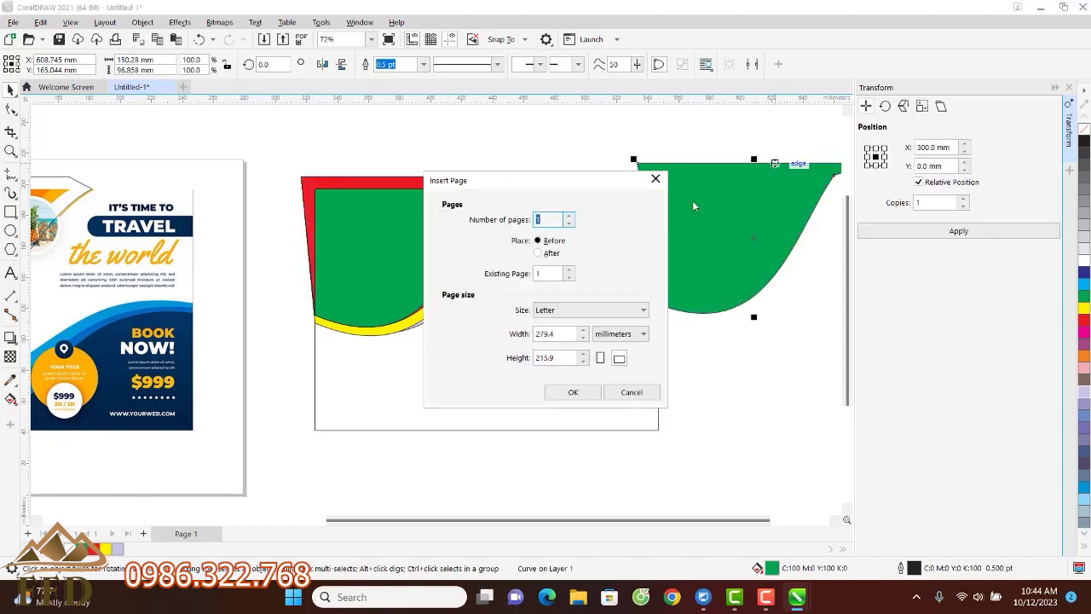
click(655, 179)
key(Delete)
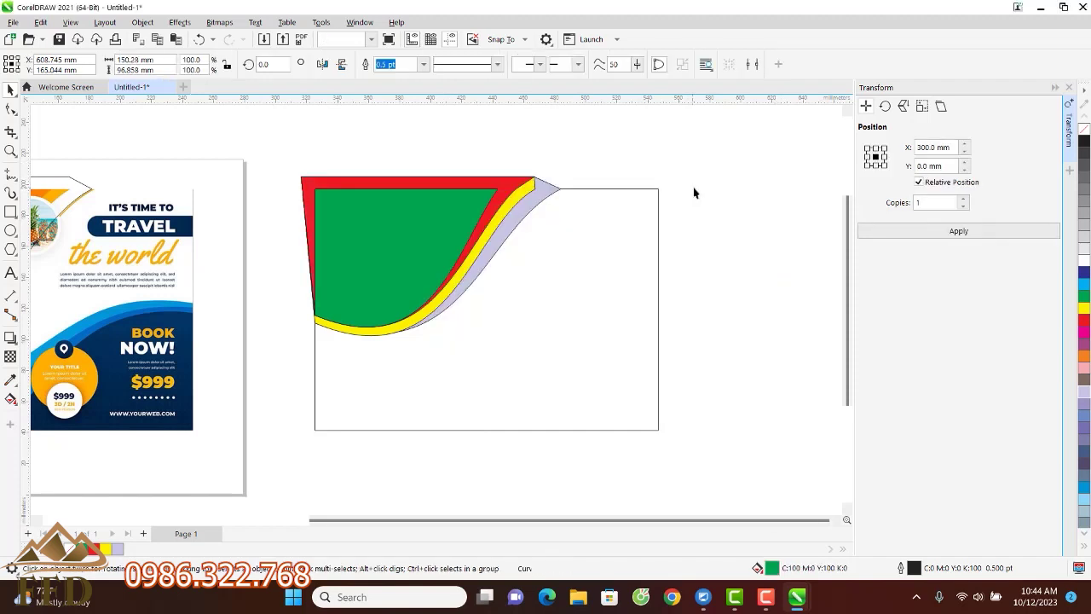
Intersect the red shape with the frame rectangle and remove the oversized red original
scroll(549, 200, up, 3)
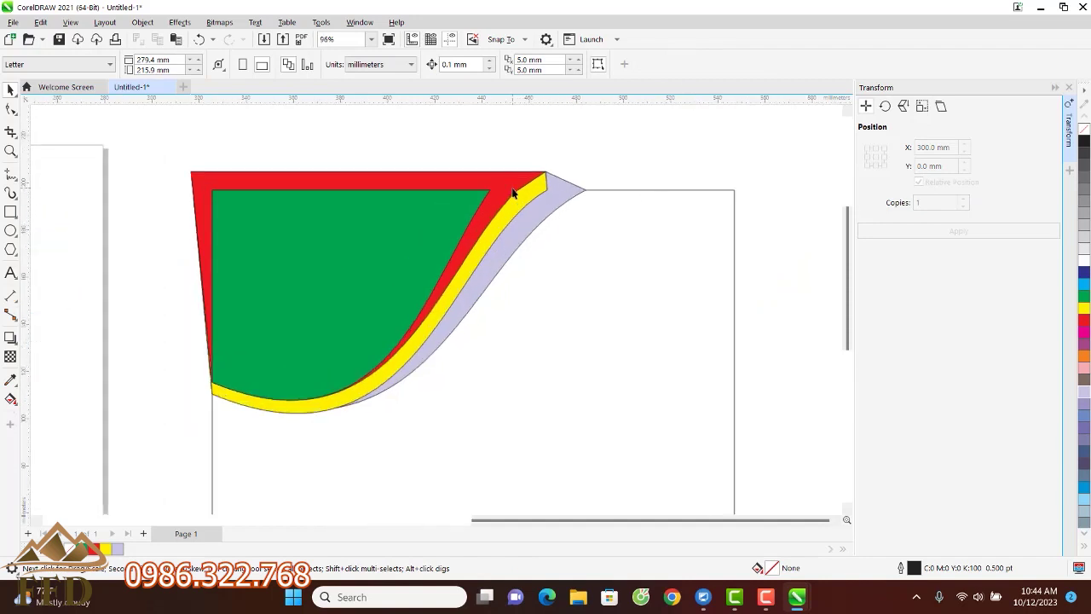
click(621, 191)
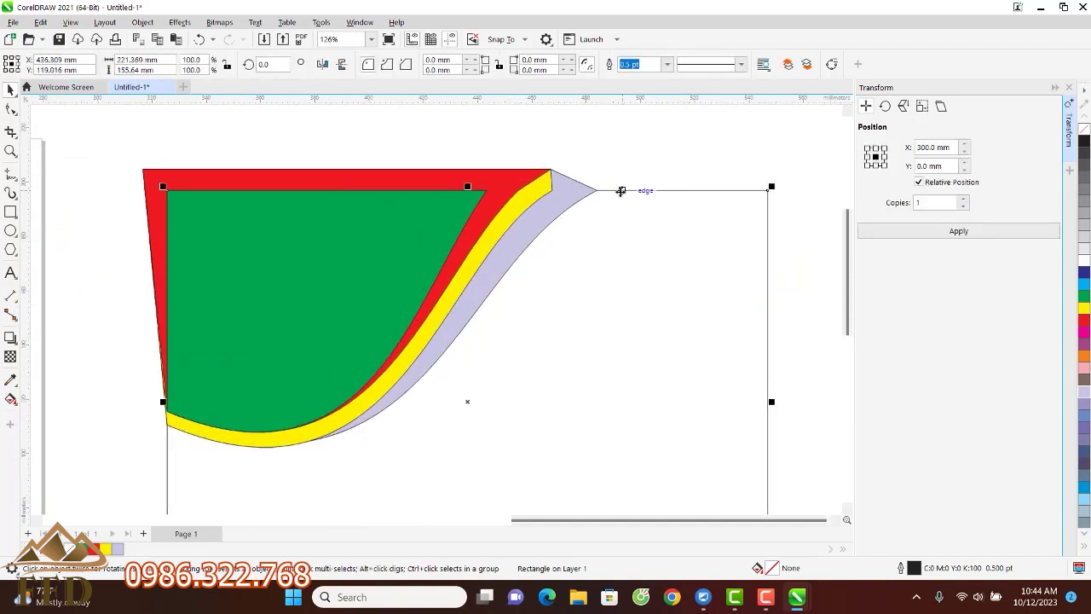
click(514, 182)
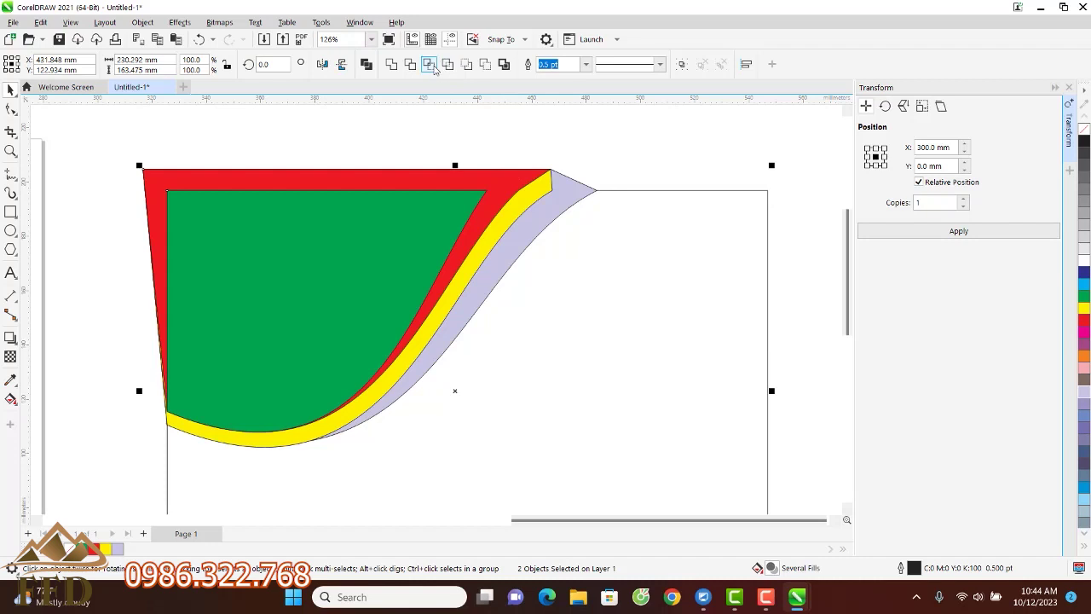
key(Tab)
click(587, 130)
drag(505, 174, 574, 290)
key(ctrl+z)
click(627, 232)
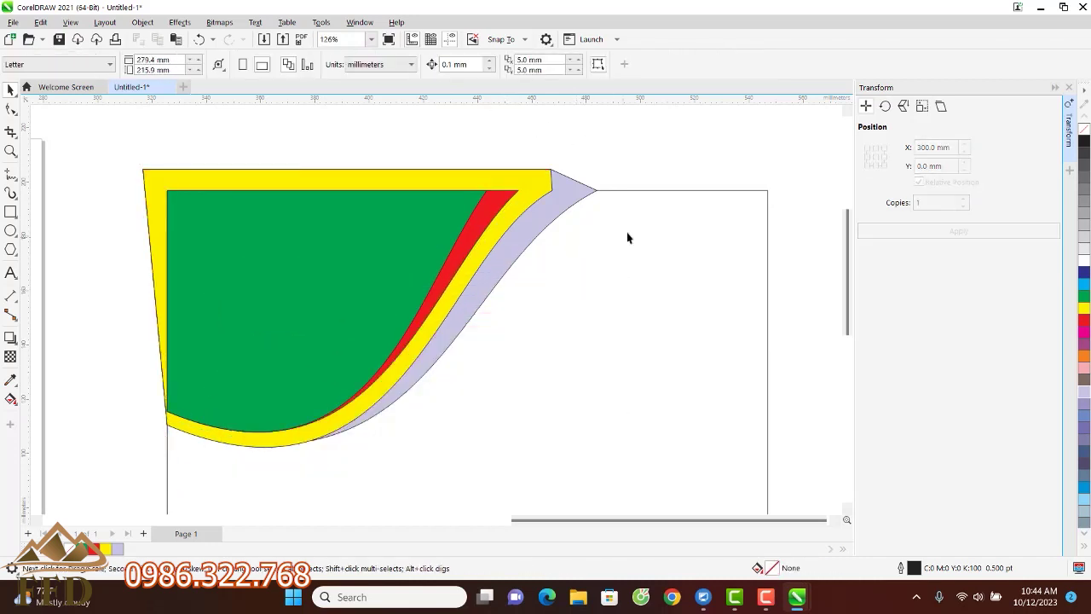
Intersect the yellow shape with the frame rectangle and delete the oversized yellow original
click(662, 191)
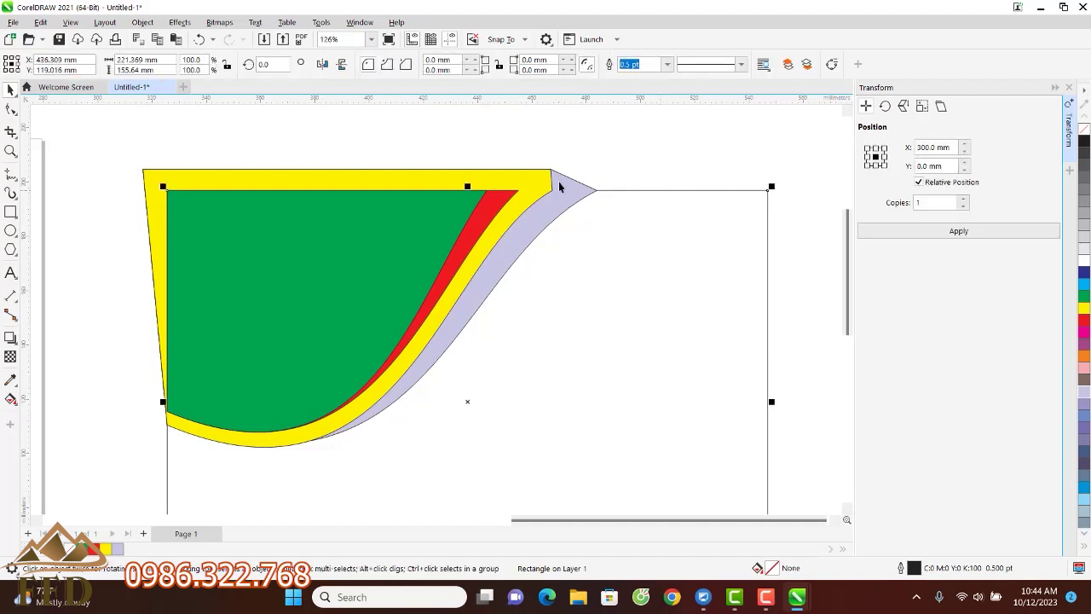
shift+click(537, 185)
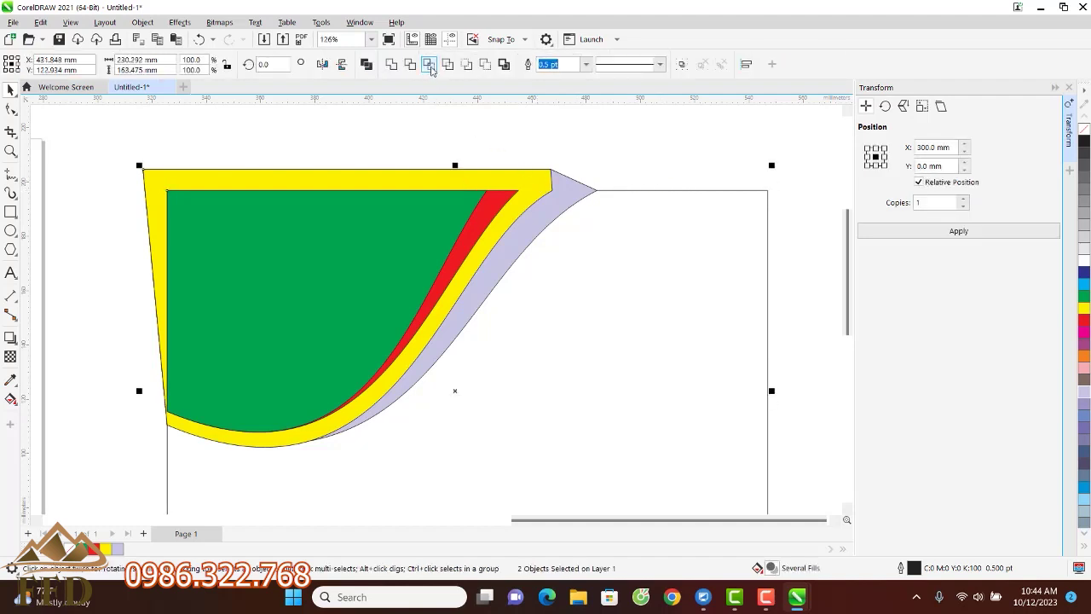
click(537, 204)
click(587, 242)
drag(533, 176, 626, 274)
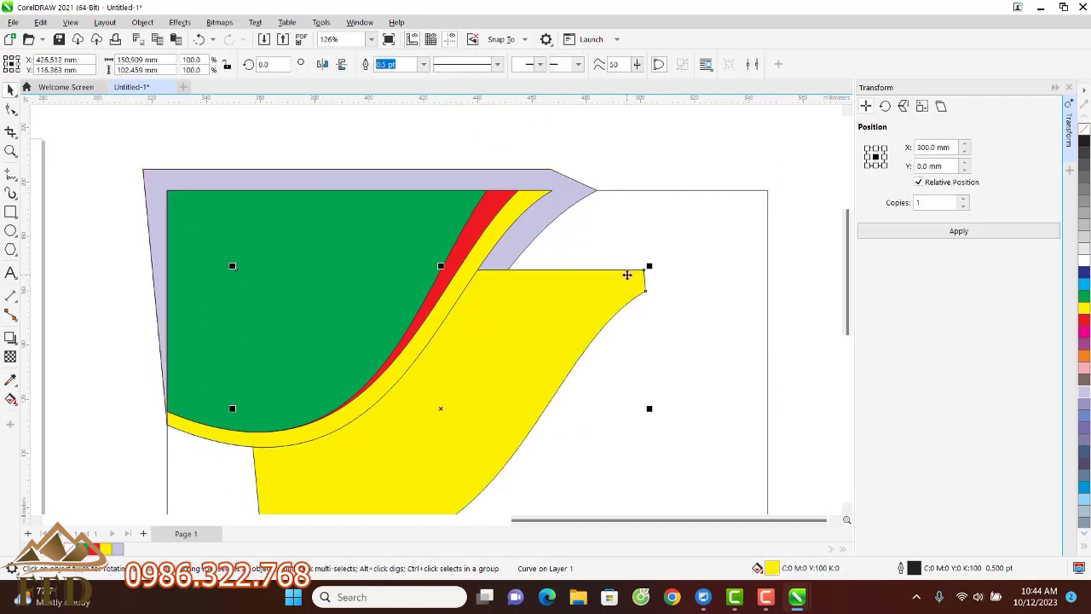
key(Delete)
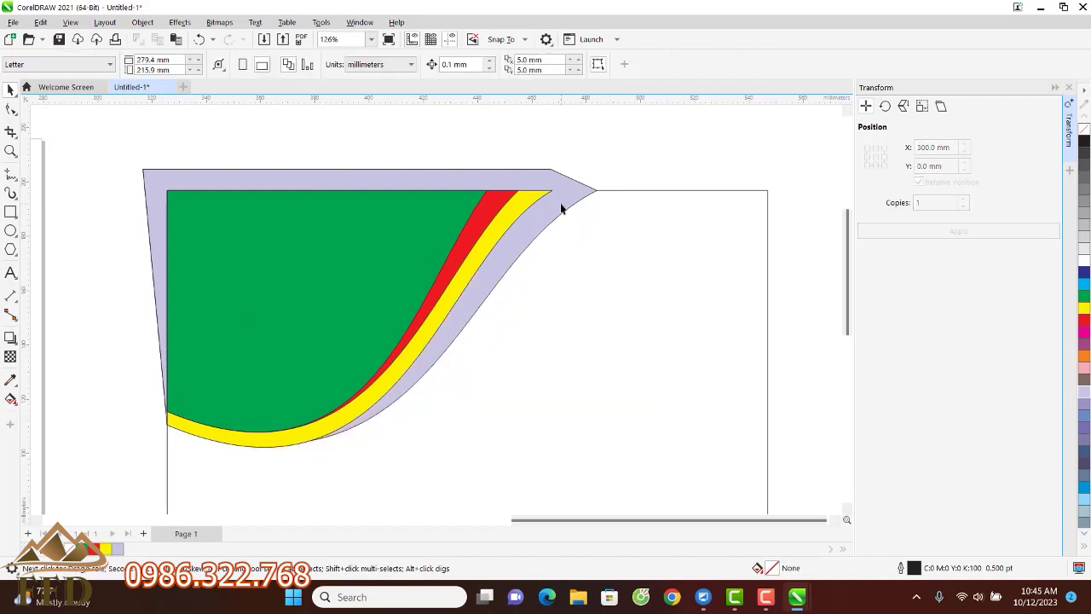
Intersect the lavender shape with the frame rectangle and delete the oversized lavender original
click(561, 208)
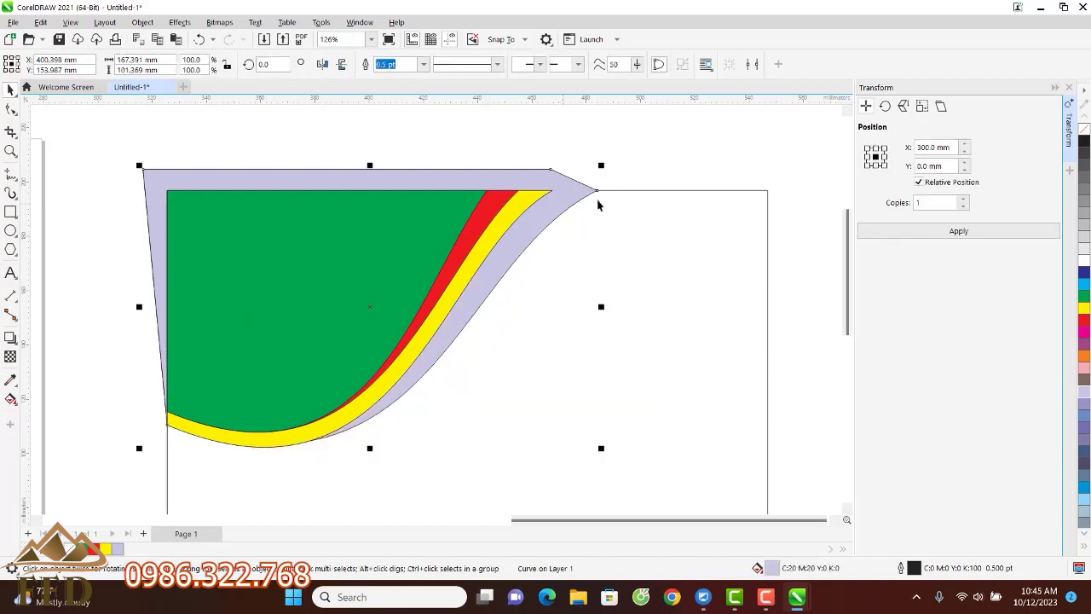
shift+click(640, 191)
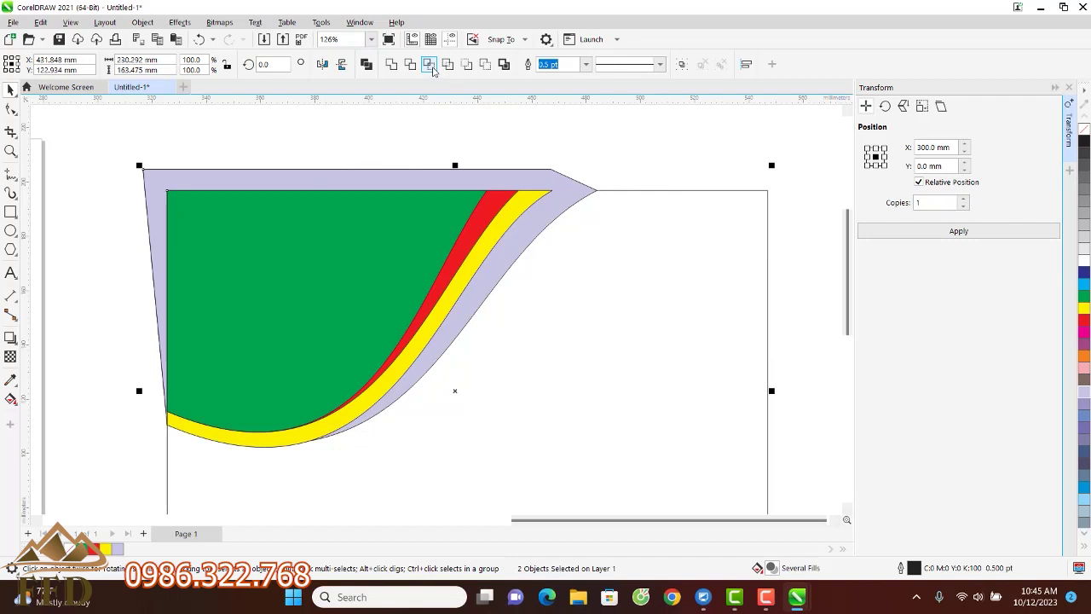
click(429, 64)
drag(560, 170, 627, 281)
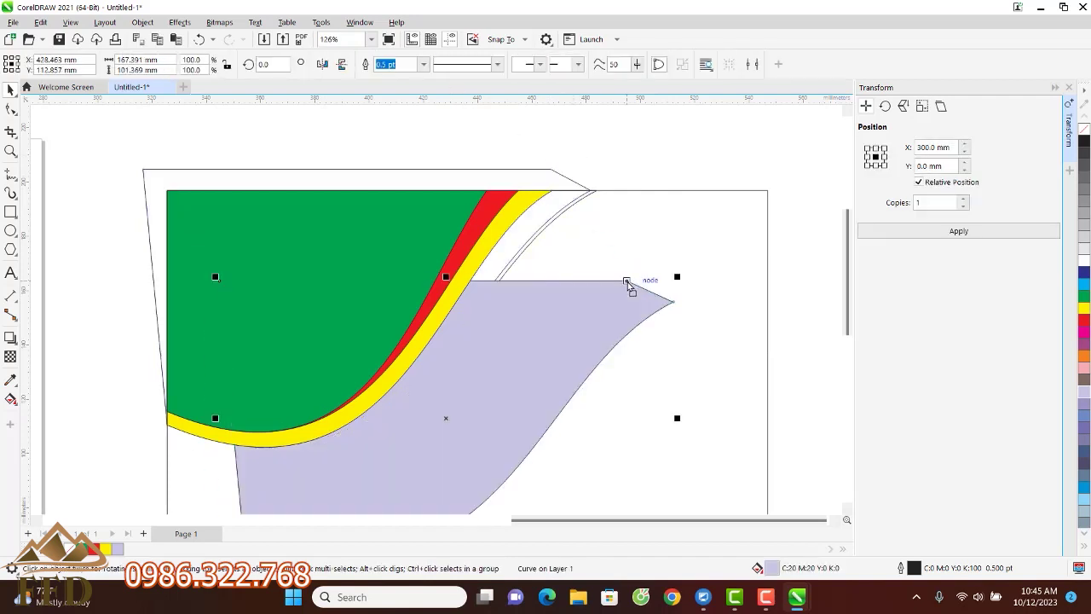
key(Delete)
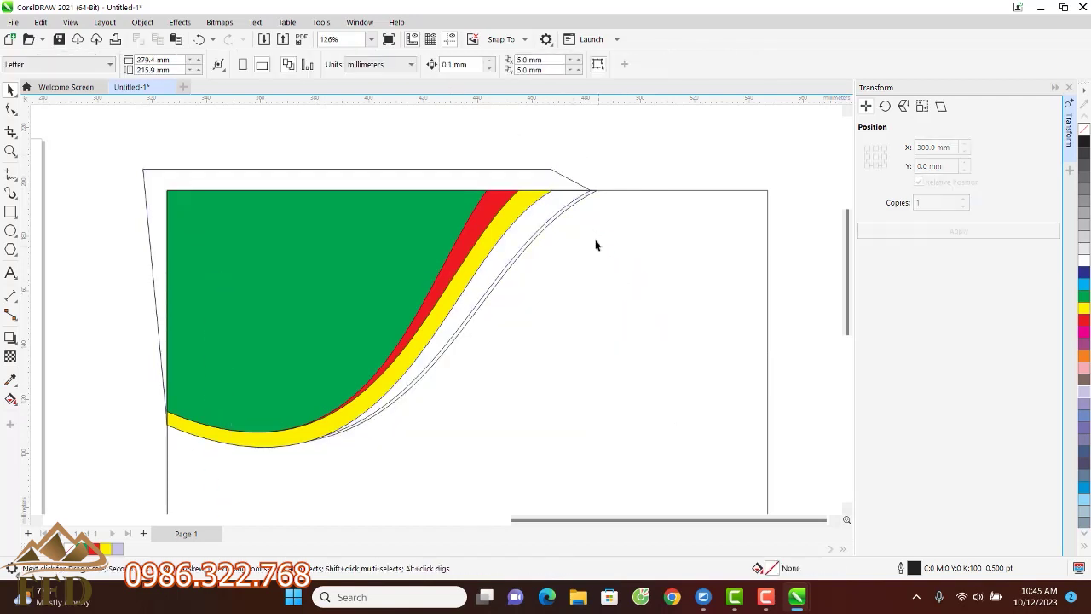
Intersect the outermost unfilled curve shape with the frame rectangle and delete the oversized original
click(569, 181)
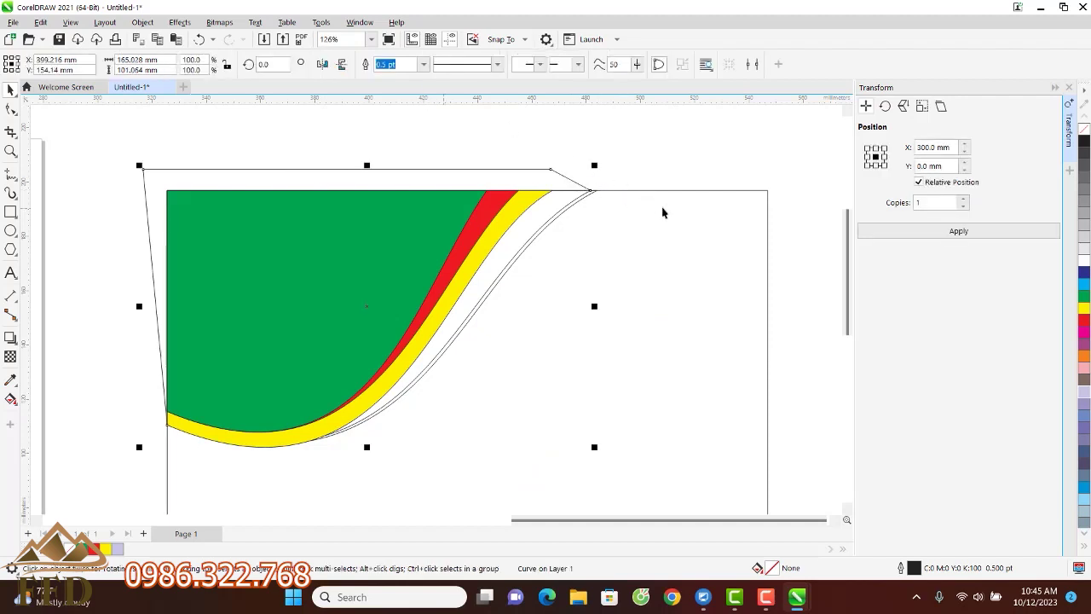
click(695, 191)
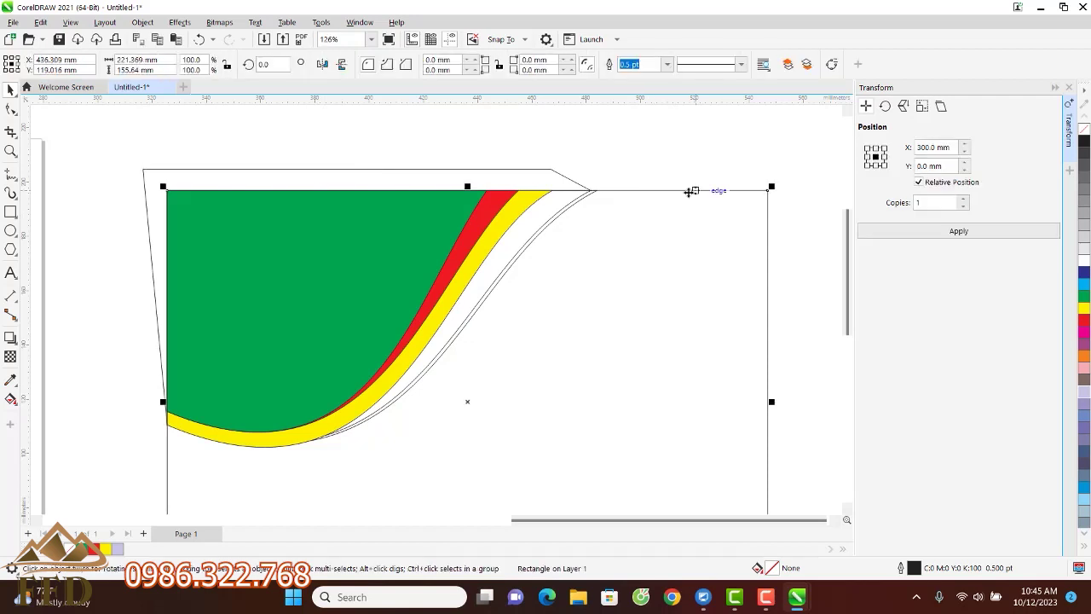
shift+click(550, 170)
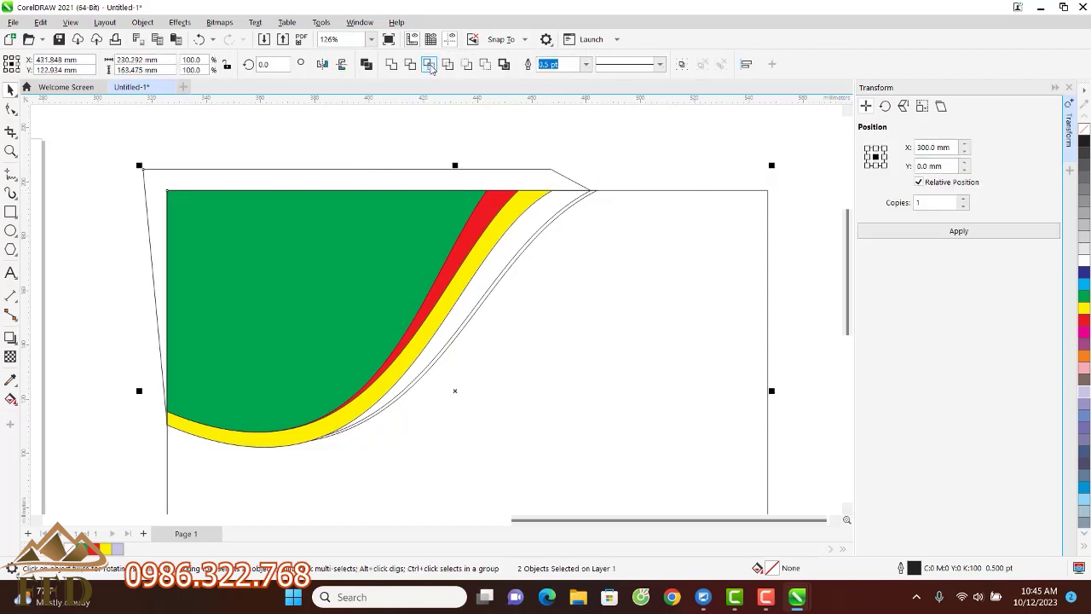
click(557, 181)
drag(557, 181, 667, 273)
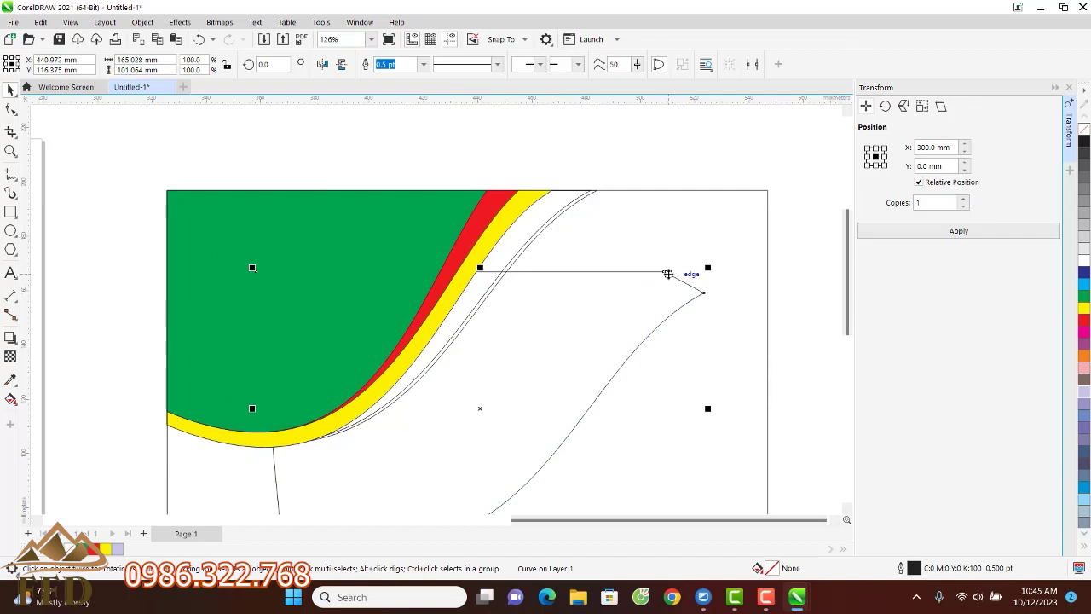
key(Escape)
click(665, 272)
Fill the red band with the dark orange #FD8201 and remove its outline
scroll(648, 260, down, 2)
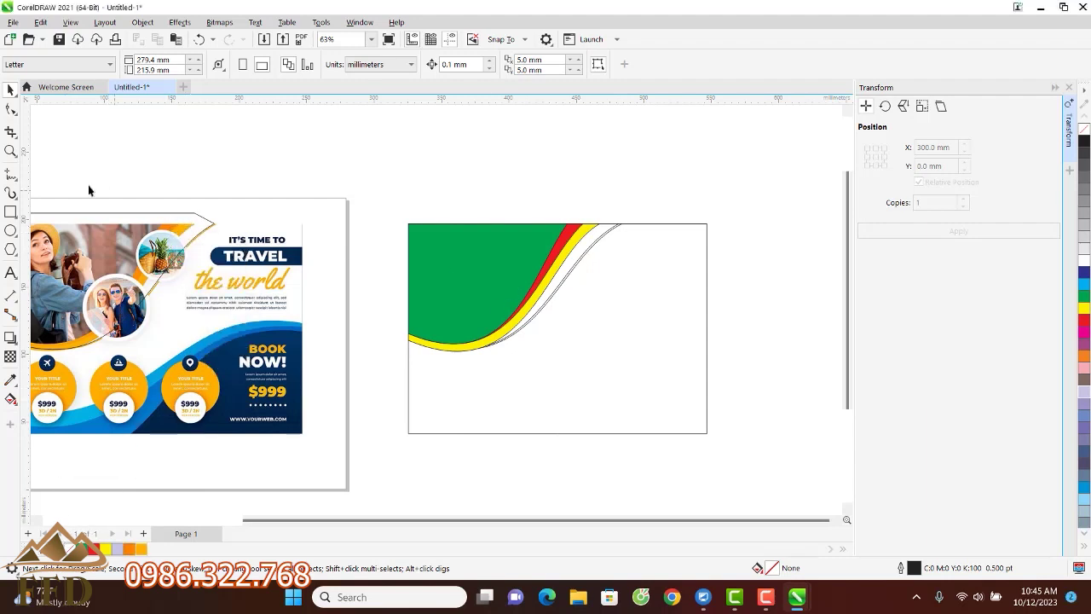
click(573, 231)
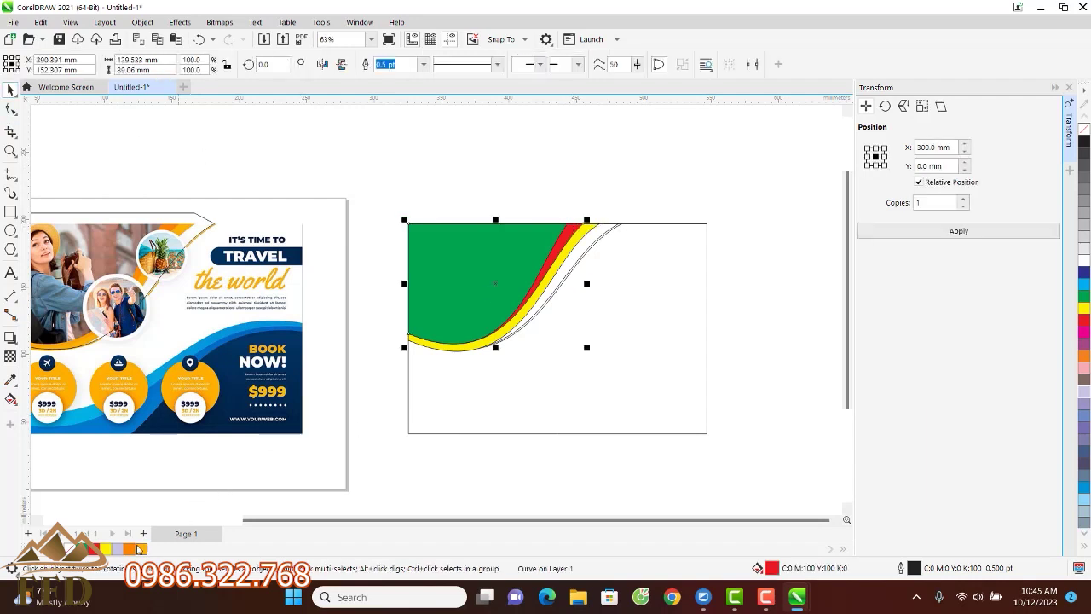
click(130, 550)
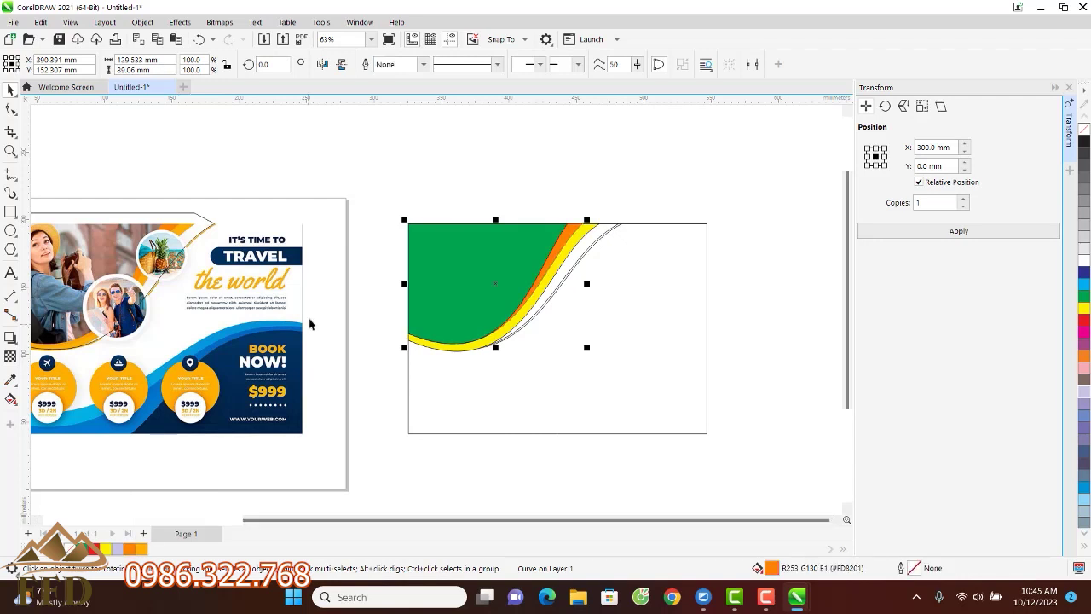
click(402, 308)
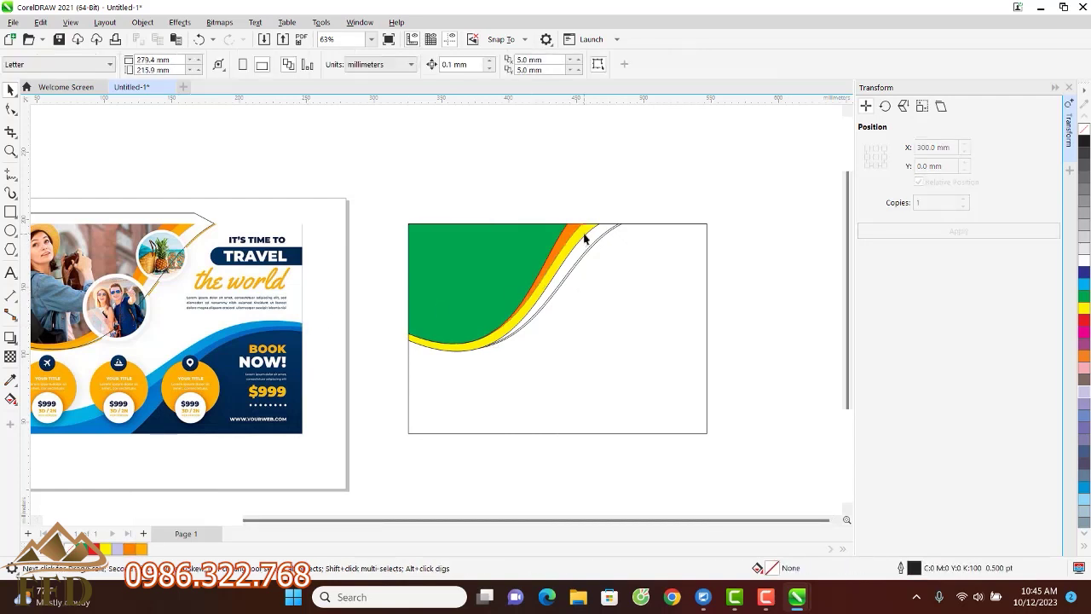
Fill the yellow band with the light orange #FFB002 and remove its outline
click(585, 240)
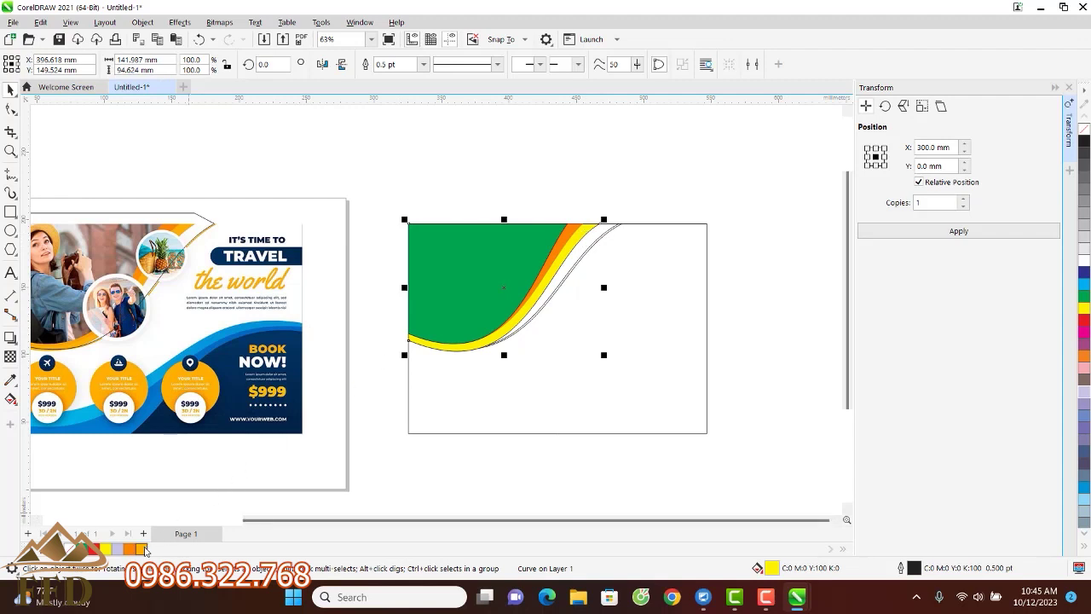
click(143, 549)
right_click(88, 549)
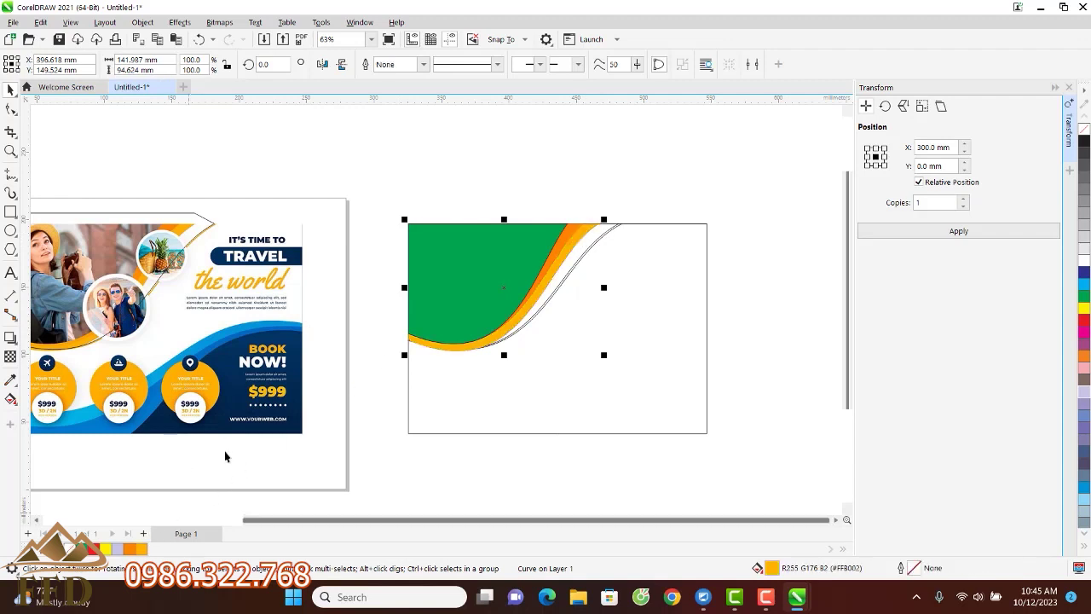
click(507, 178)
Try the light orange #FFB002 and a white fill on the outermost unfilled curve shape
scroll(606, 226, up, 4)
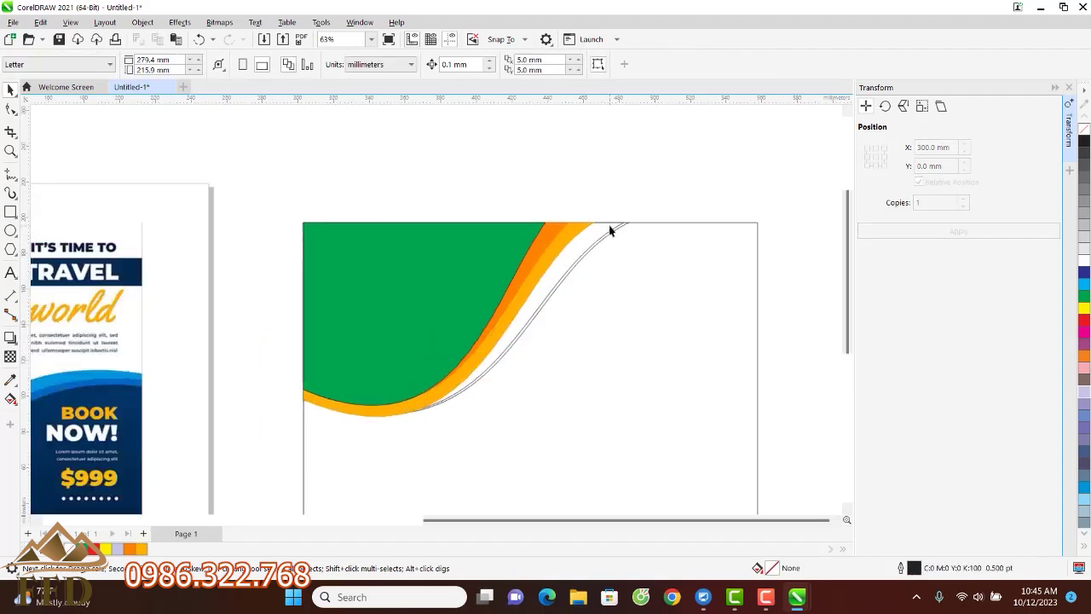
click(628, 229)
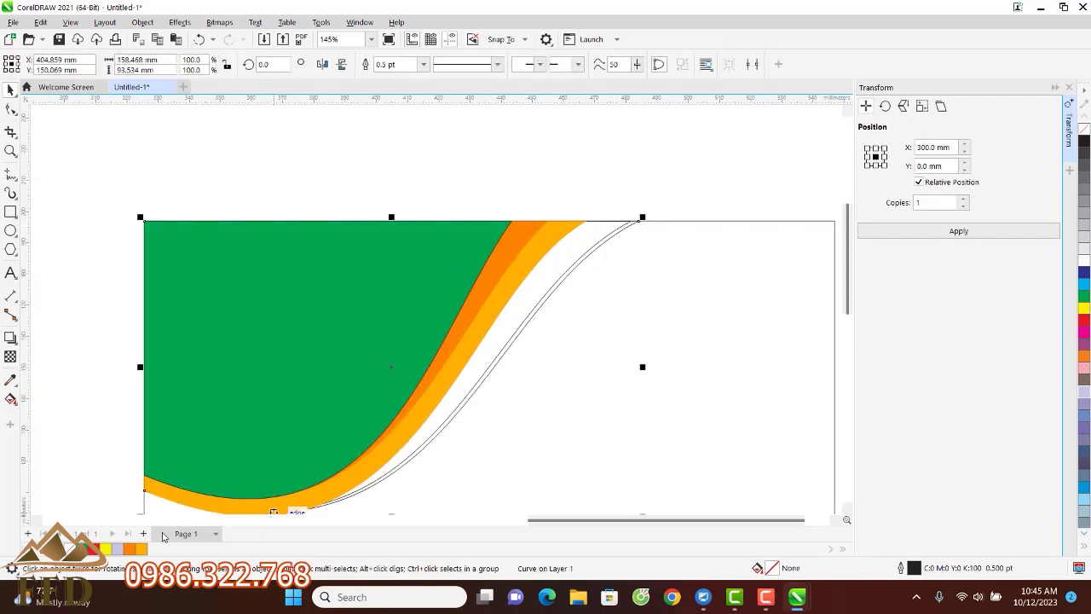
scroll(347, 464, down, 1)
scroll(346, 465, down, 3)
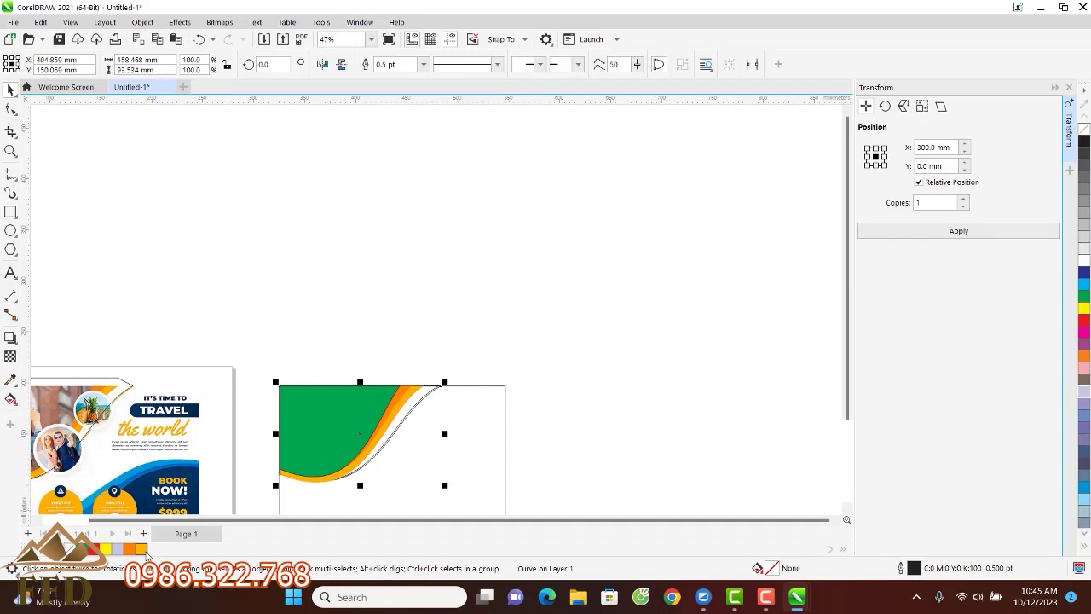
click(143, 550)
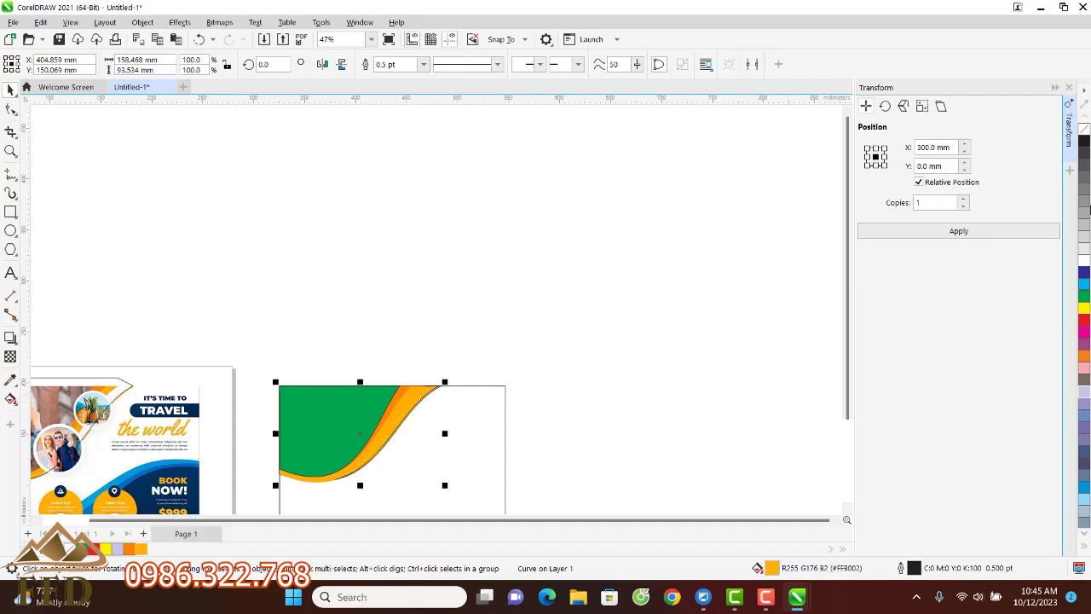
scroll(441, 400, up, 4)
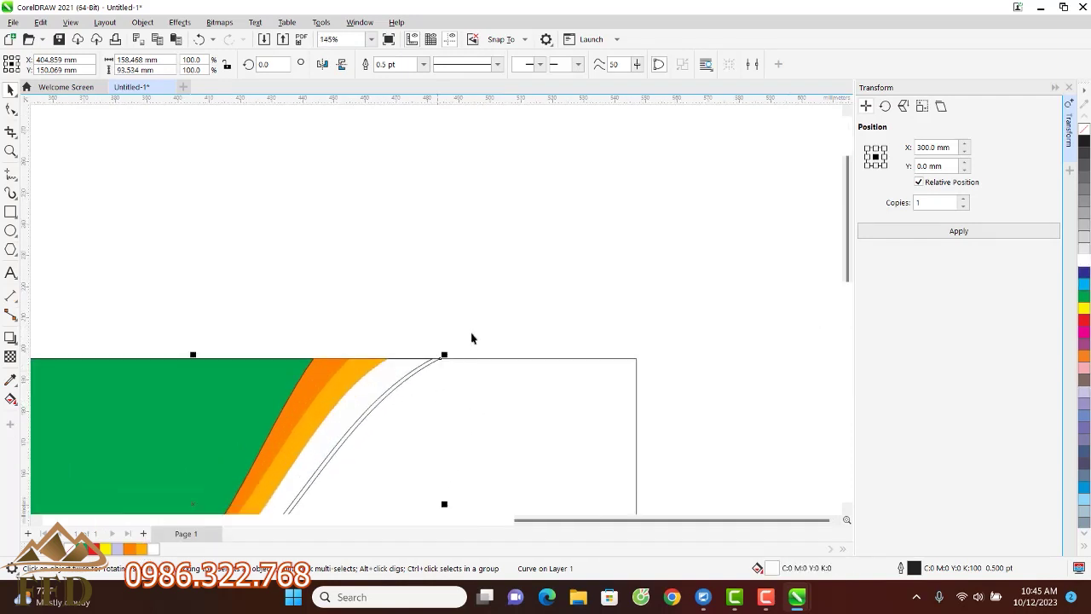
Fill the curve shape just inside the outermost one with yellow
click(429, 365)
click(427, 364)
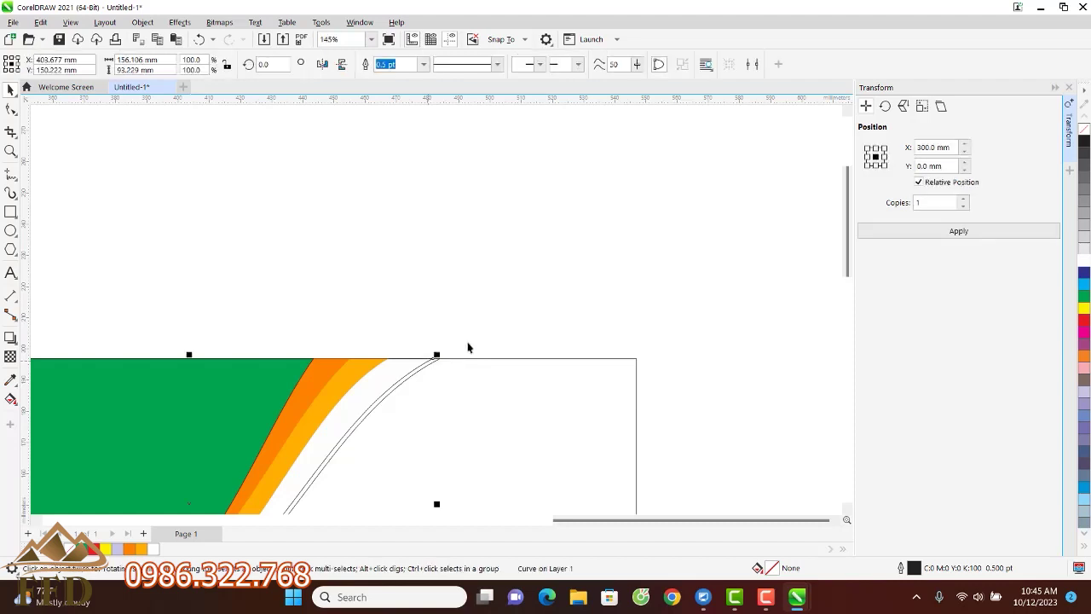
scroll(490, 311, down, 3)
click(1085, 308)
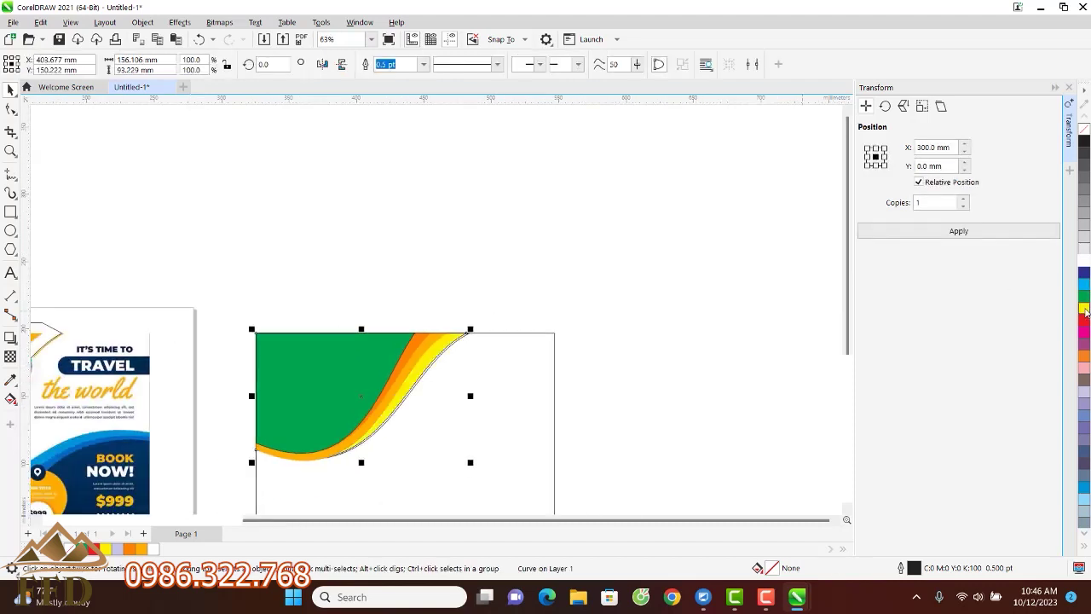
Fill the outermost curve shape with the light orange #FFB002 to form the thin outer stripe
scroll(479, 334, up, 4)
scroll(443, 341, up, 1)
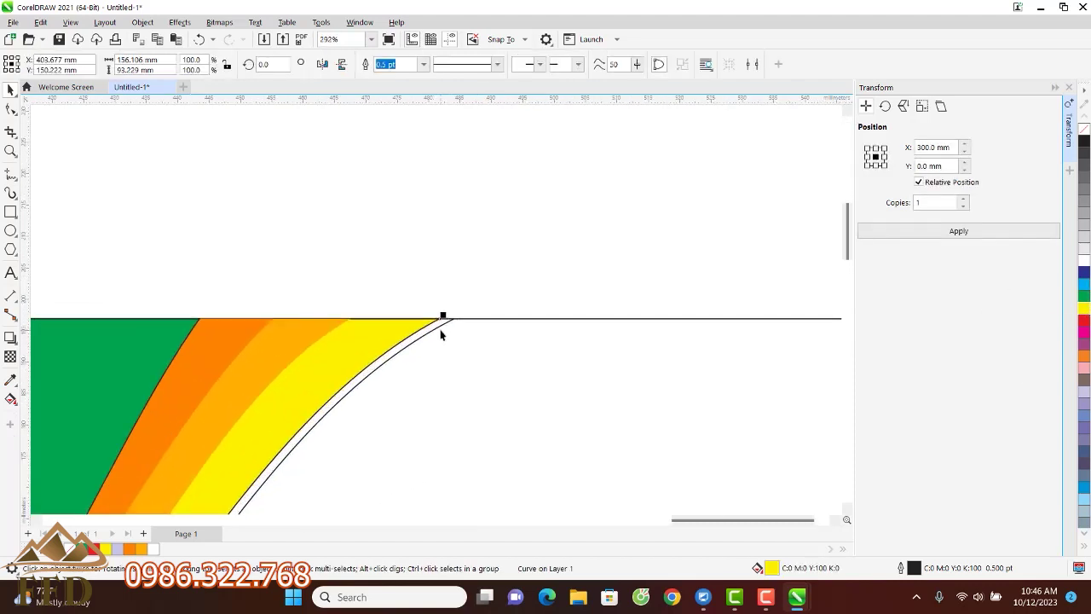
click(441, 331)
scroll(562, 272, down, 3)
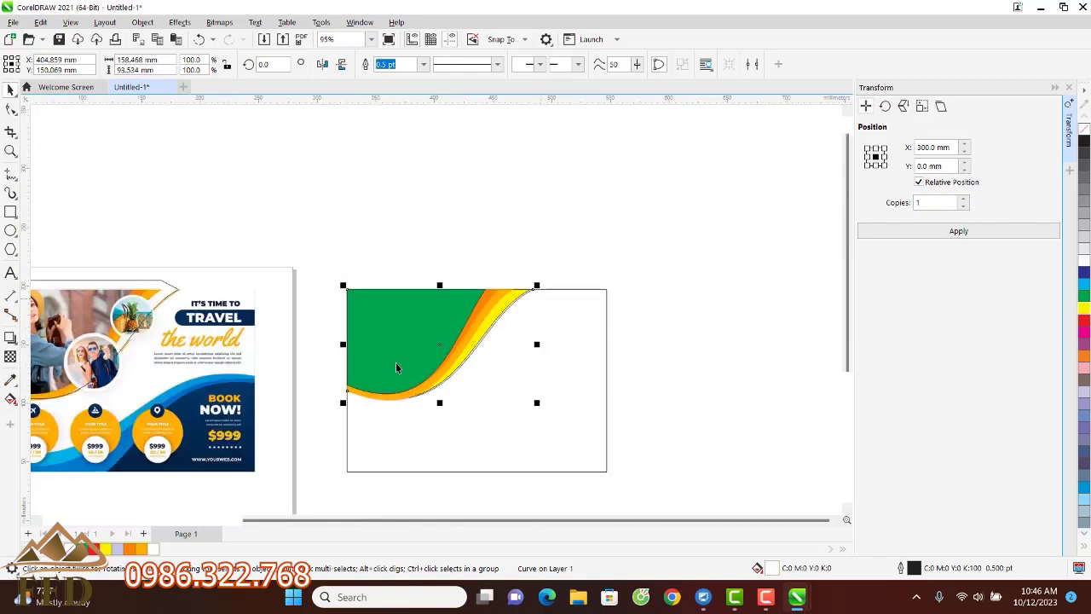
click(139, 550)
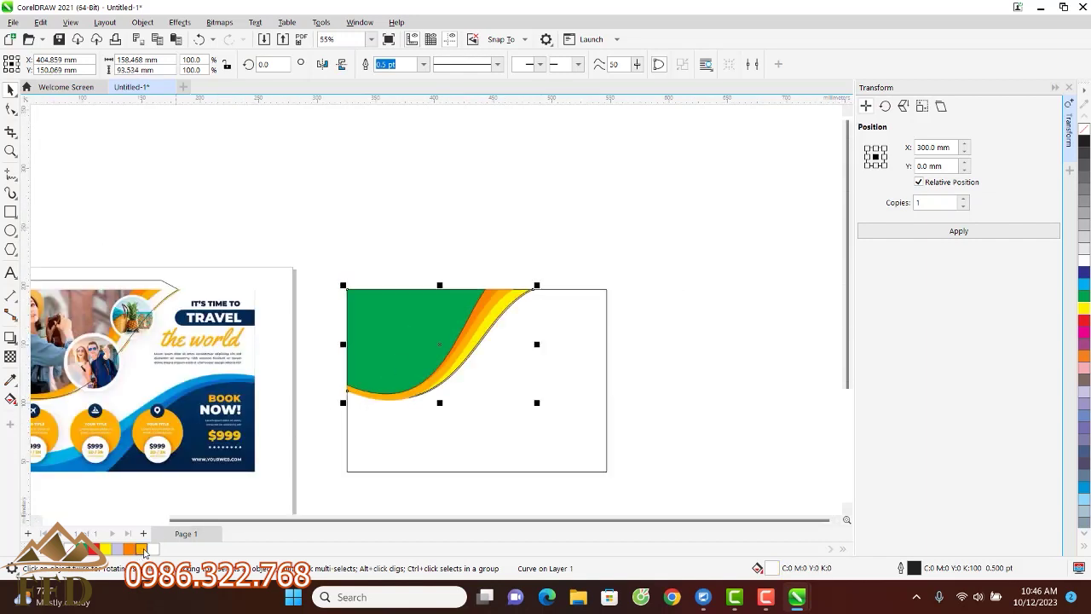
Fill the yellow band inside the thin outer stripe with white and clear the black outlines of both
scroll(483, 370, up, 1)
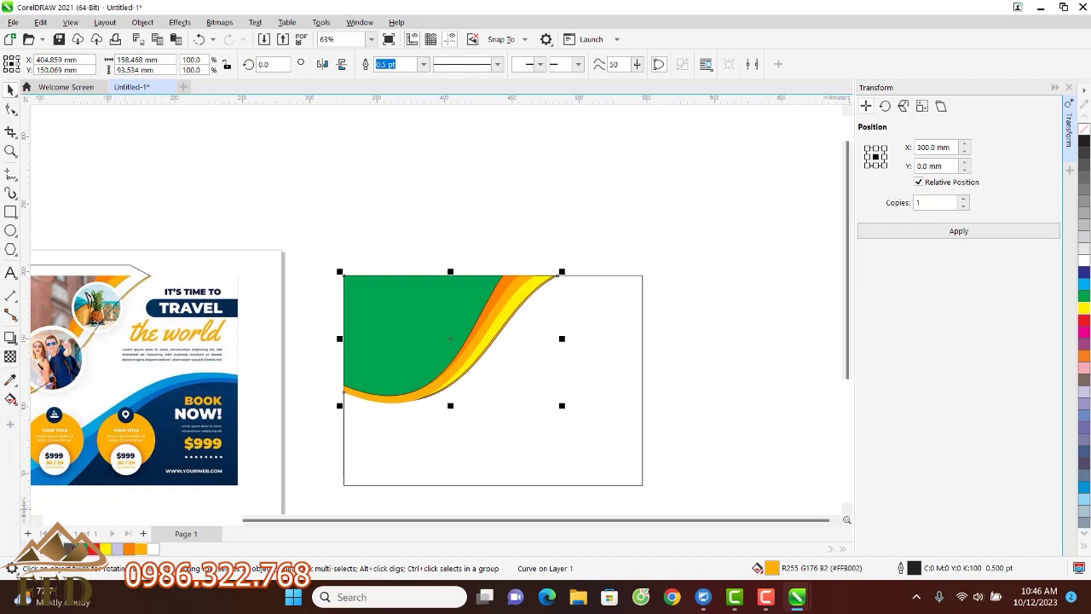
scroll(518, 287, up, 3)
click(548, 280)
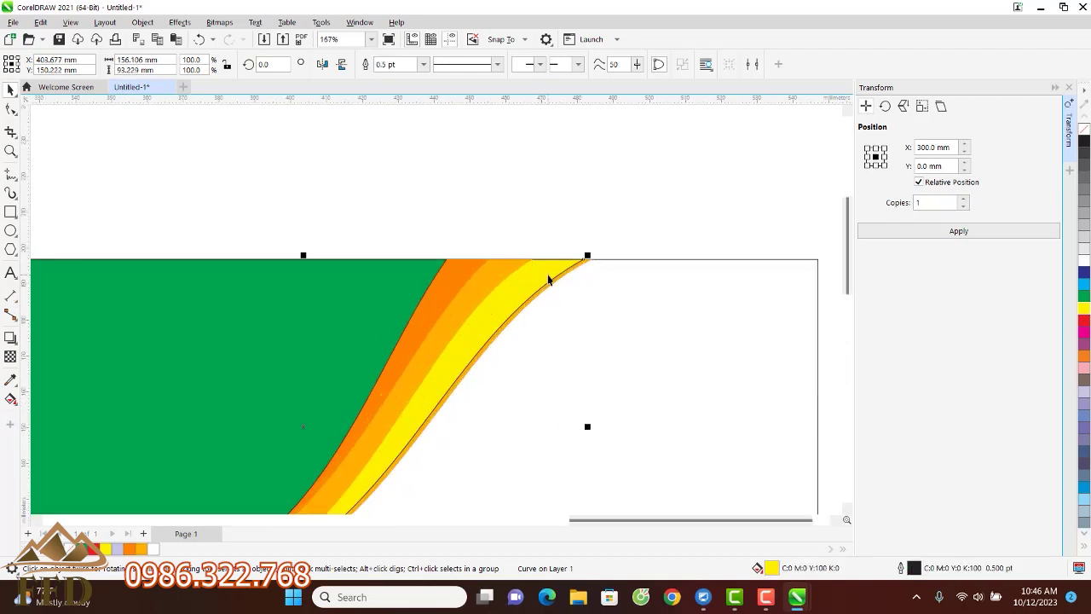
click(153, 549)
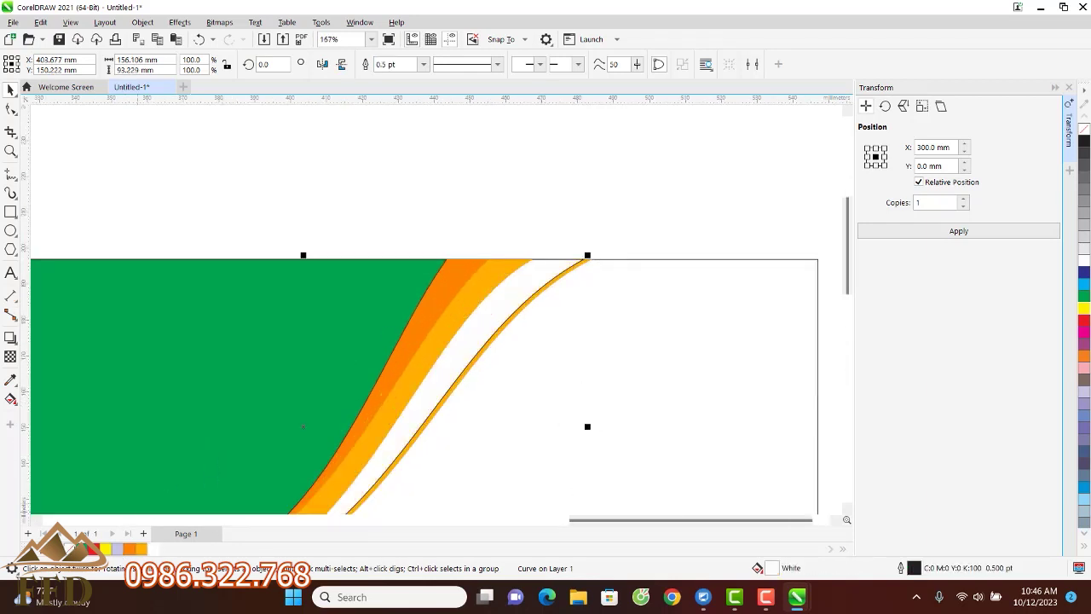
scroll(647, 211, down, 5)
click(657, 178)
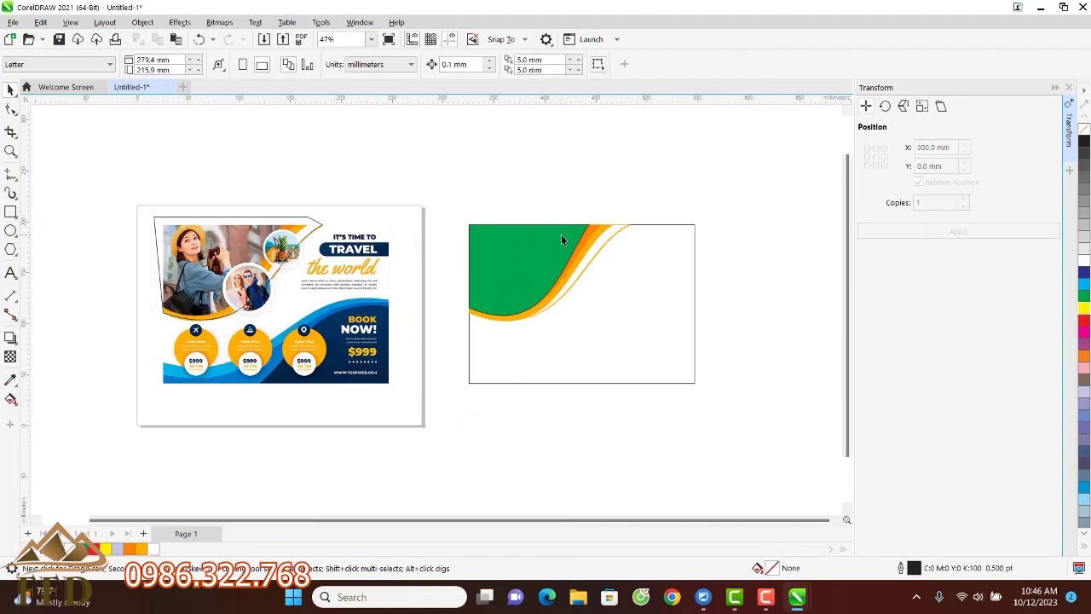
Choose the photo file 2 on the Desktop and import it
scroll(561, 239, up, 1)
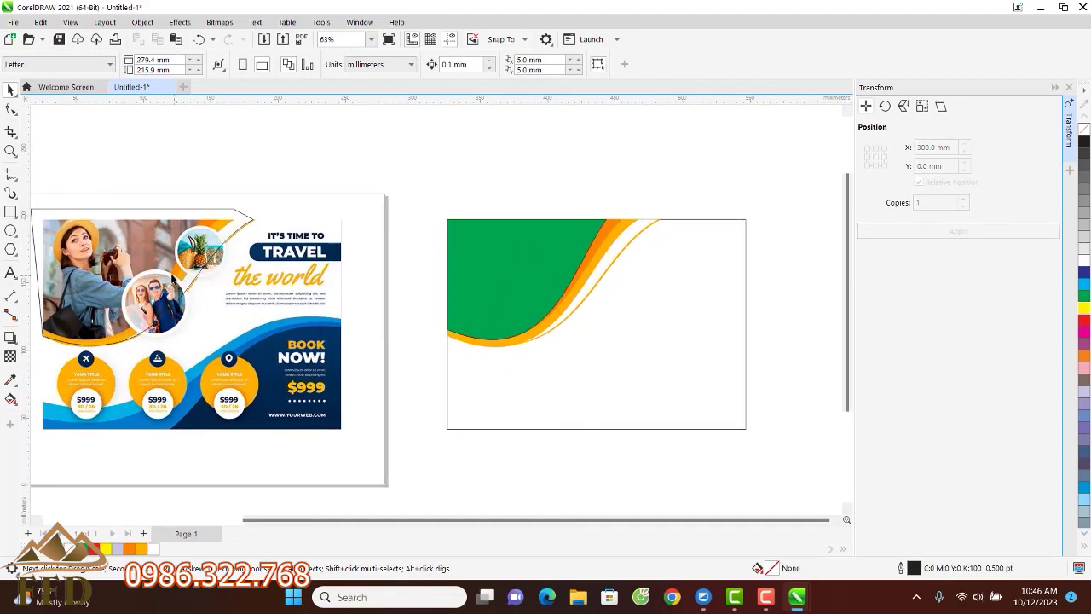
click(524, 251)
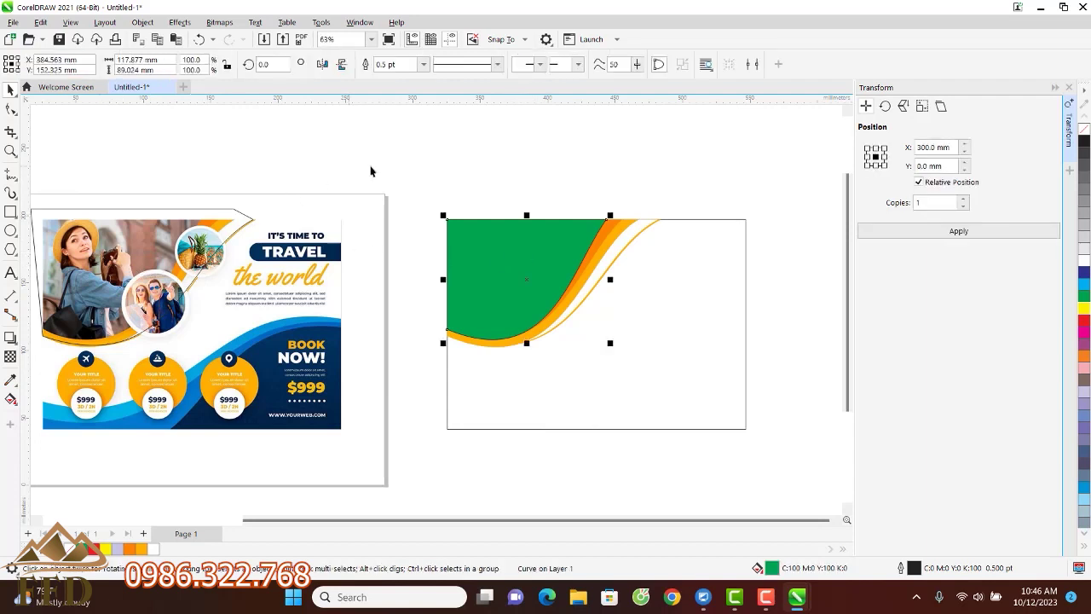
click(402, 164)
click(13, 23)
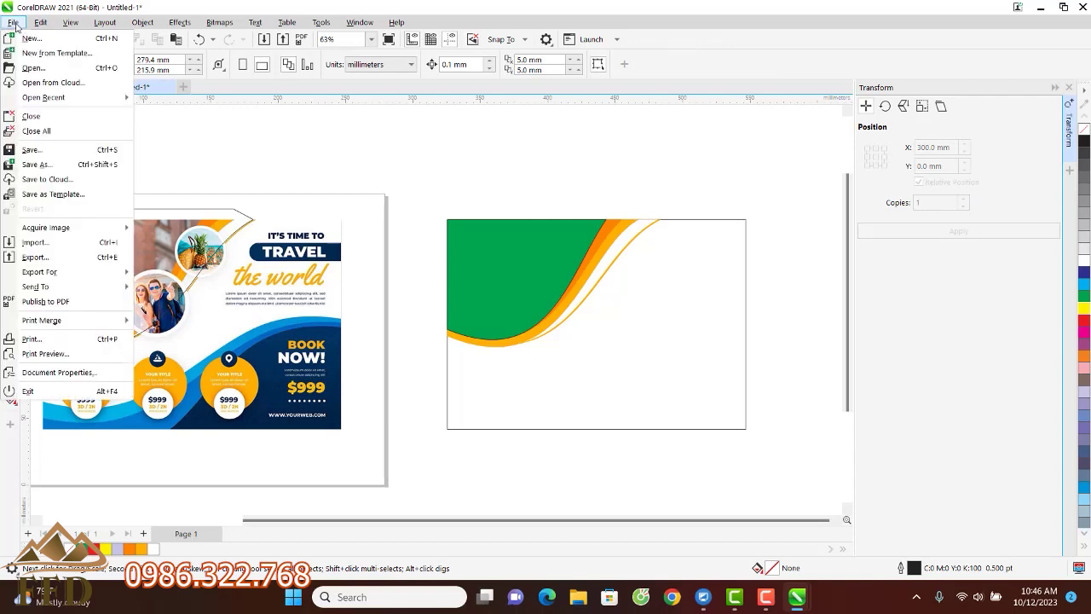
click(34, 243)
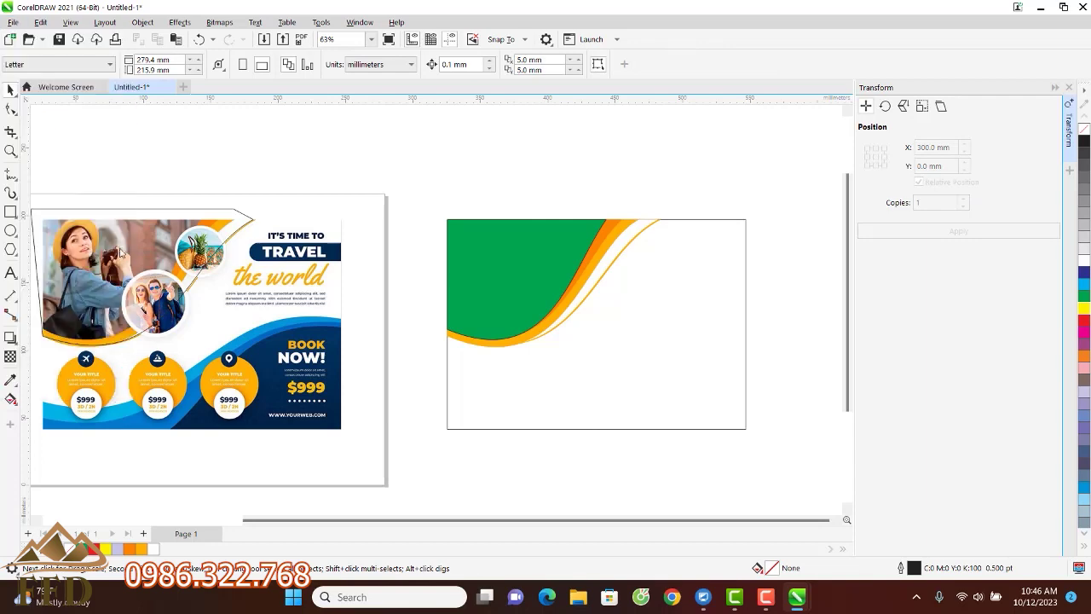
click(166, 223)
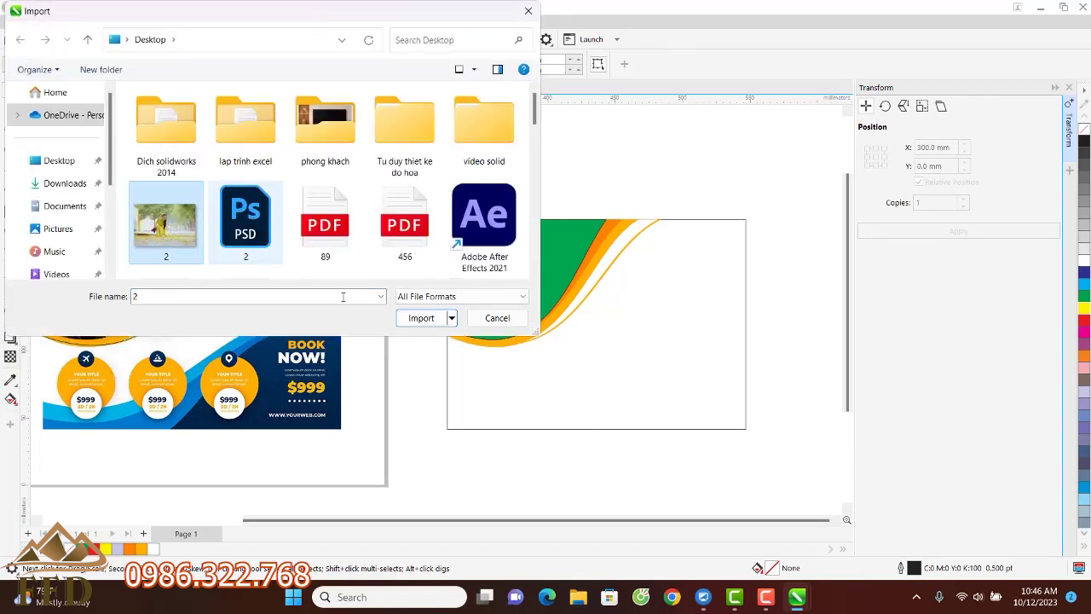
click(421, 317)
Place the imported photo, scale it to about 51%, and move it between the reference flyer and the frame
click(327, 163)
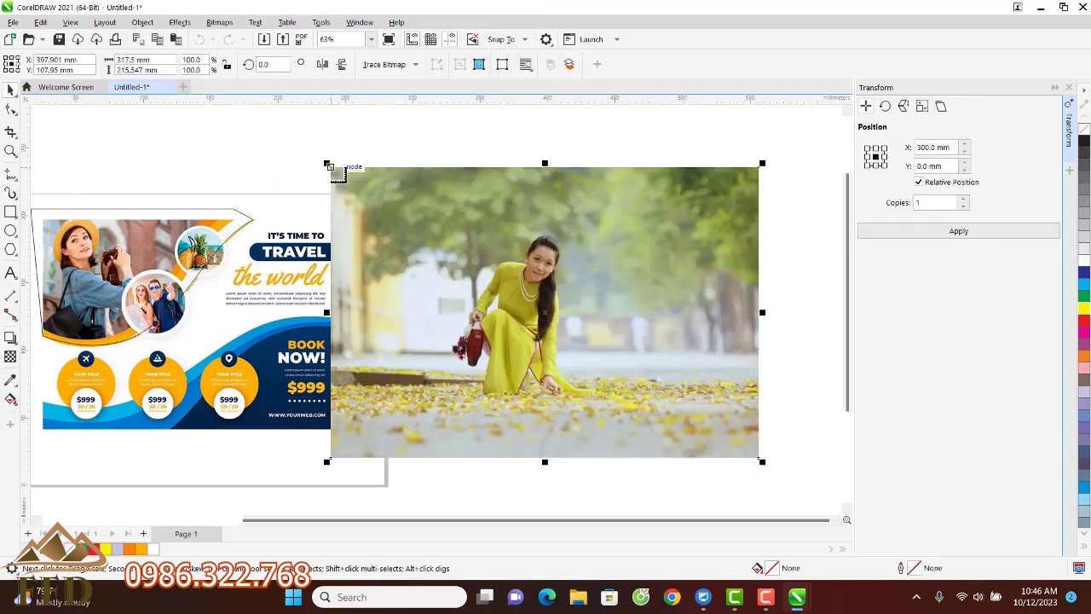
drag(762, 461, 552, 319)
drag(474, 266, 375, 305)
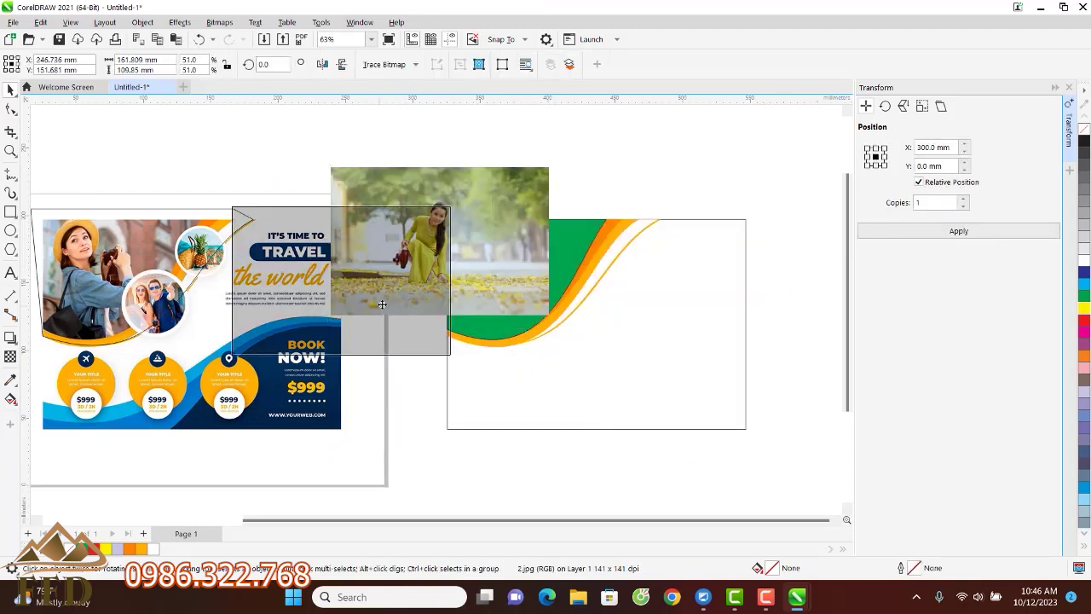
Bring the green shape in front of the photo and position the photo behind it so it covers the whole shape
click(544, 270)
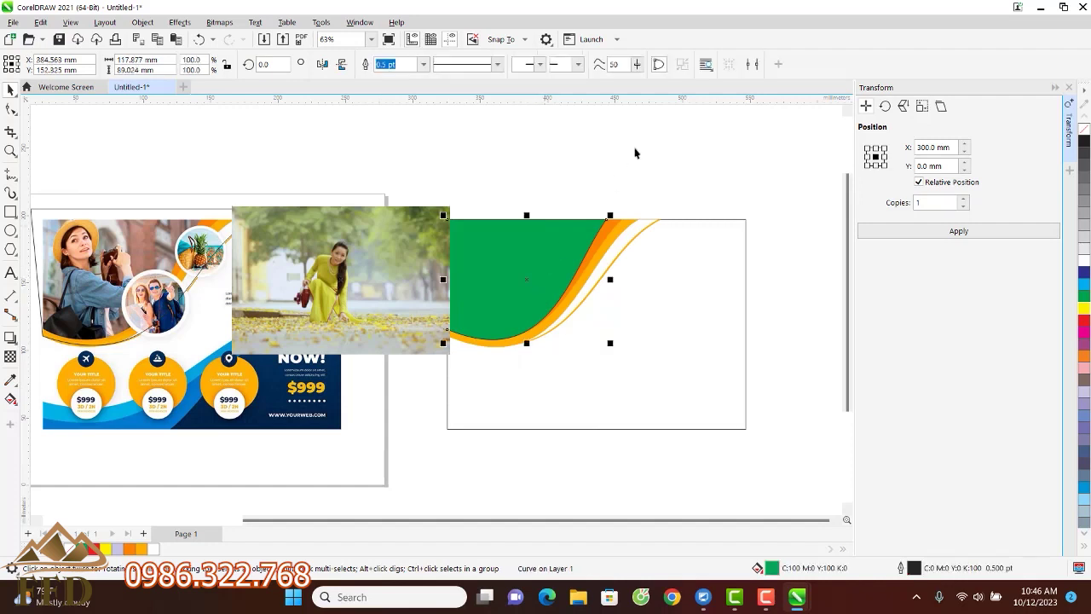
click(607, 213)
click(600, 227)
drag(368, 268, 527, 267)
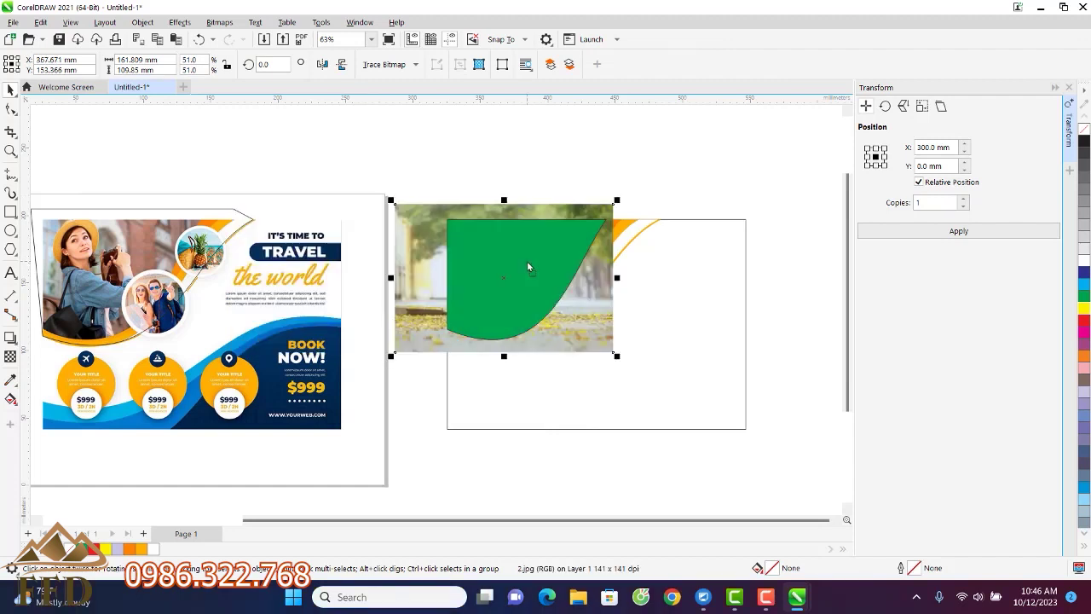
drag(605, 283, 620, 291)
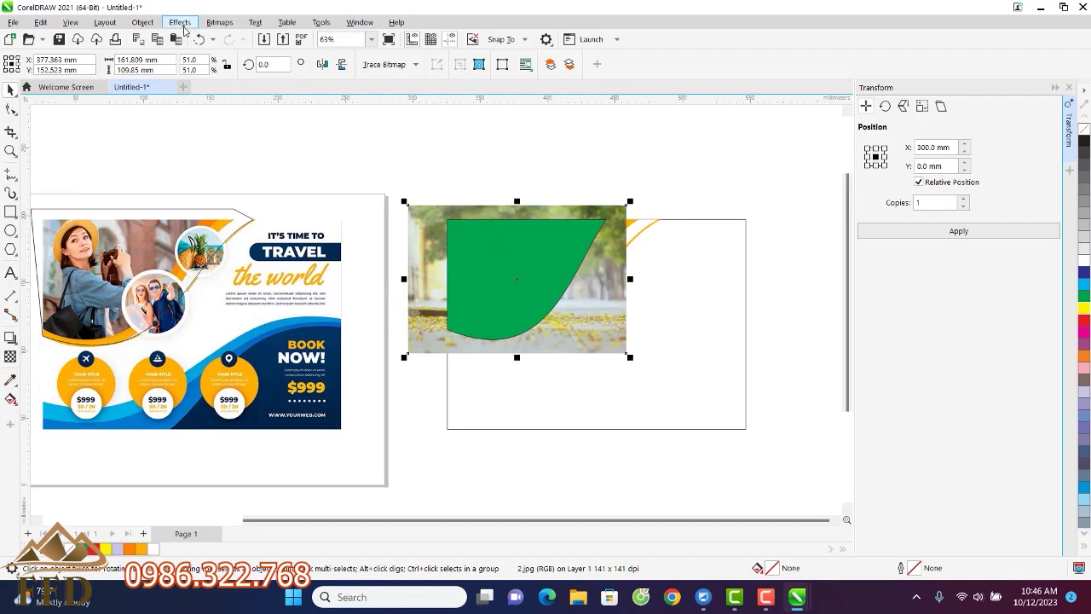
PowerClip the photo inside the green curved shape
click(180, 23)
mouse_move(143, 23)
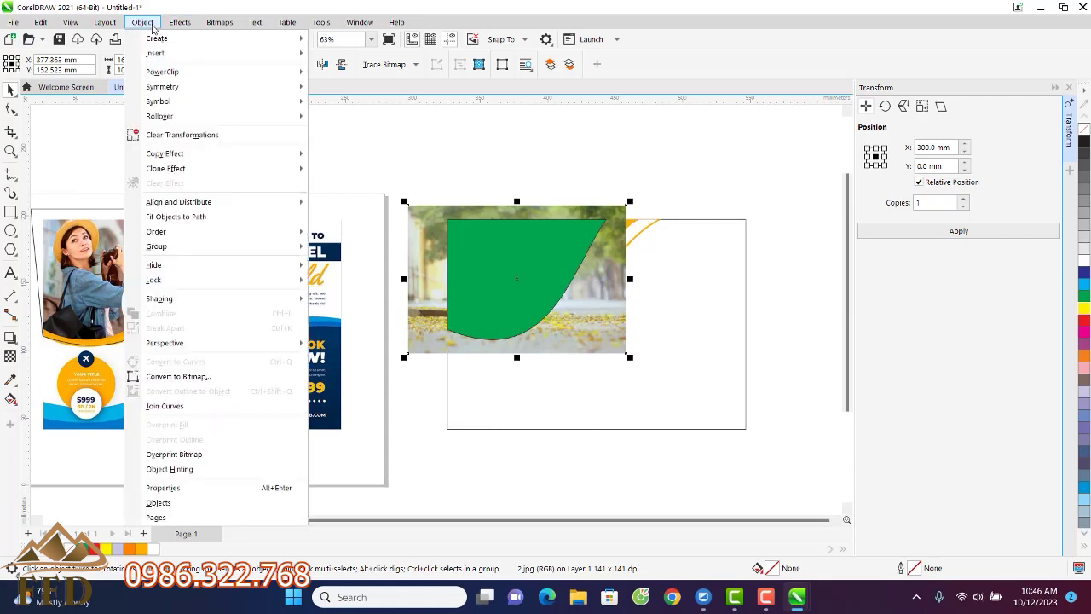
mouse_move(171, 72)
click(358, 73)
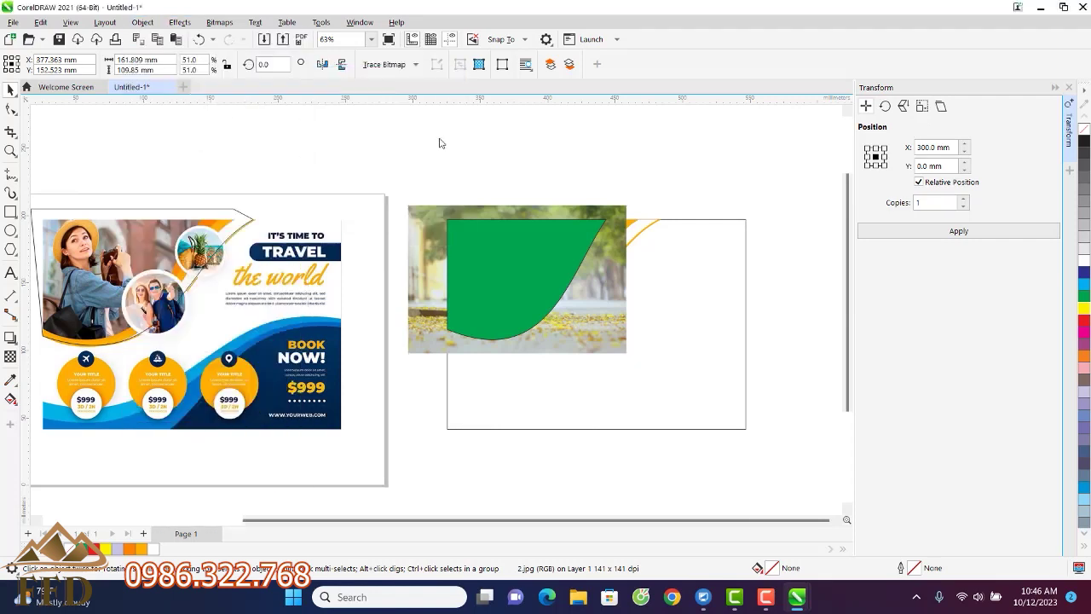
click(498, 232)
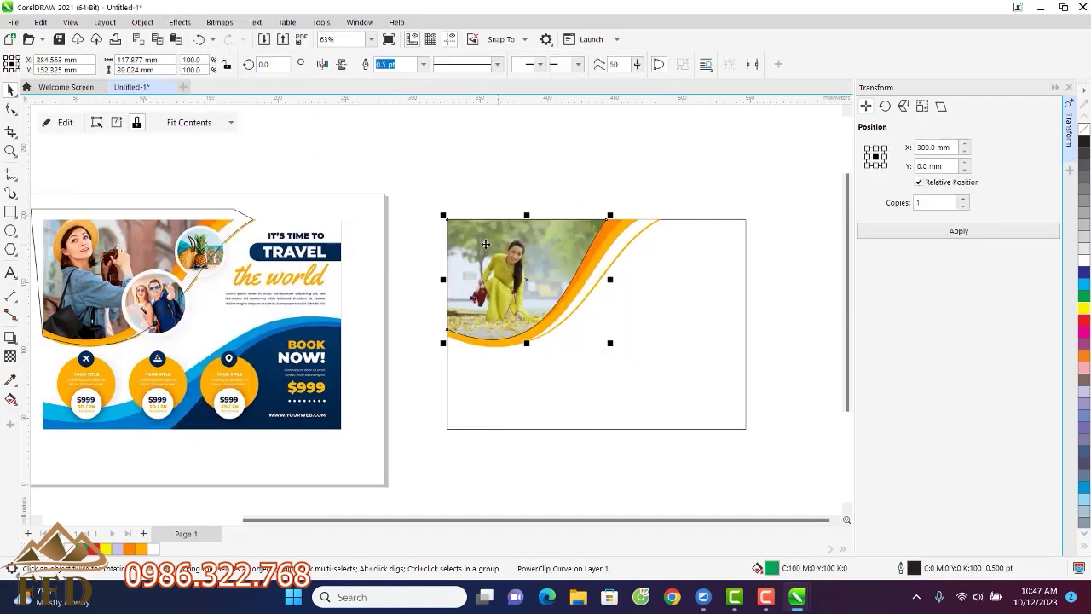
Set the outline of the clipped photo shape to None
scroll(485, 244, up, 3)
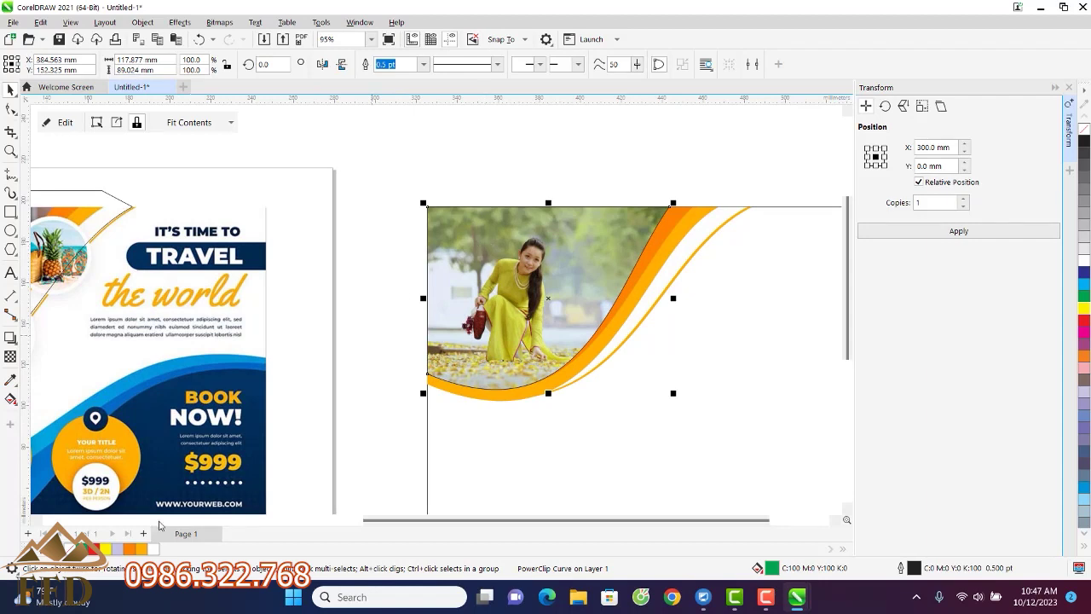
scroll(373, 290, down, 5)
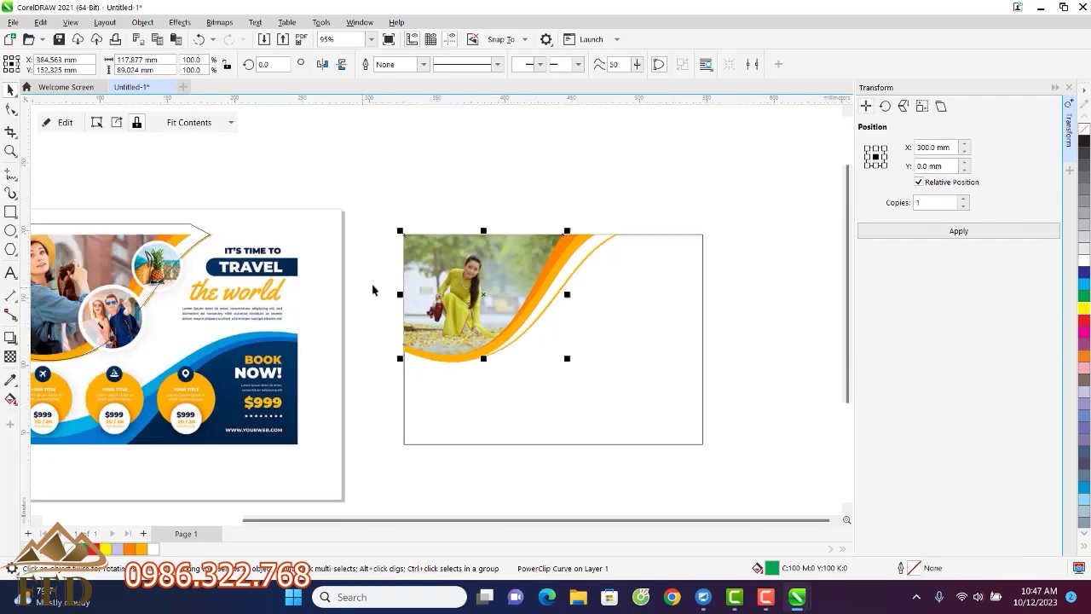
click(377, 290)
scroll(570, 252, up, 3)
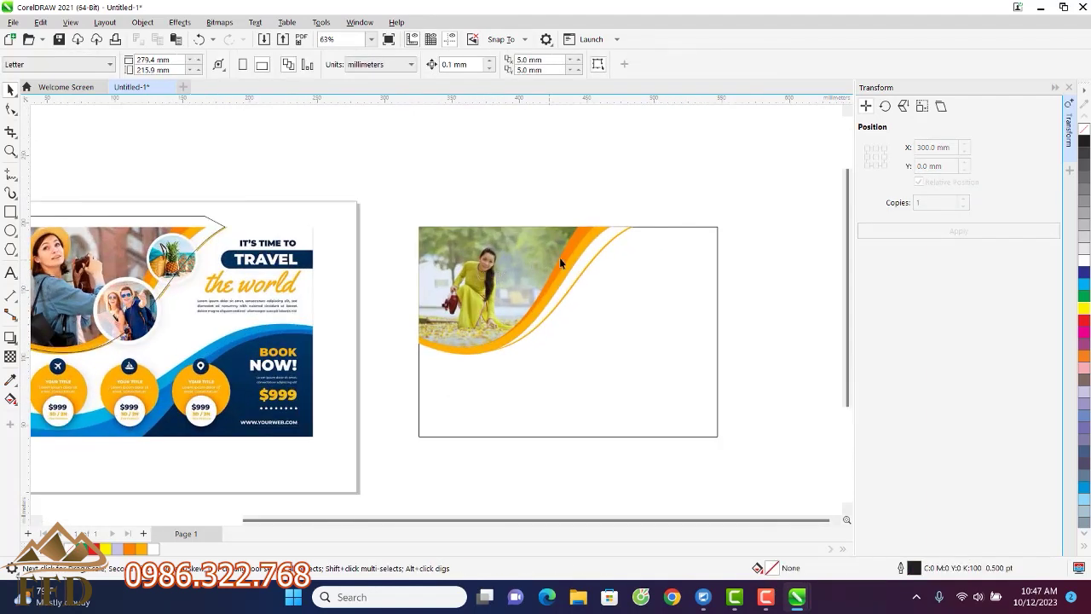
Delete the leftover traced outline around the woman's photo on the reference flyer
scroll(383, 220, down, 2)
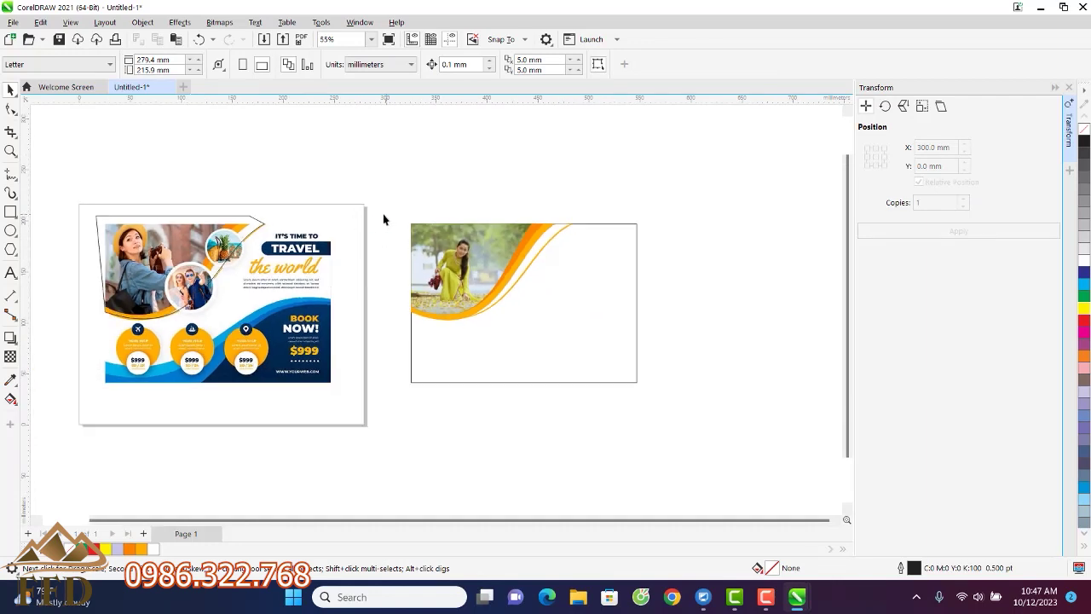
click(245, 219)
key(Escape)
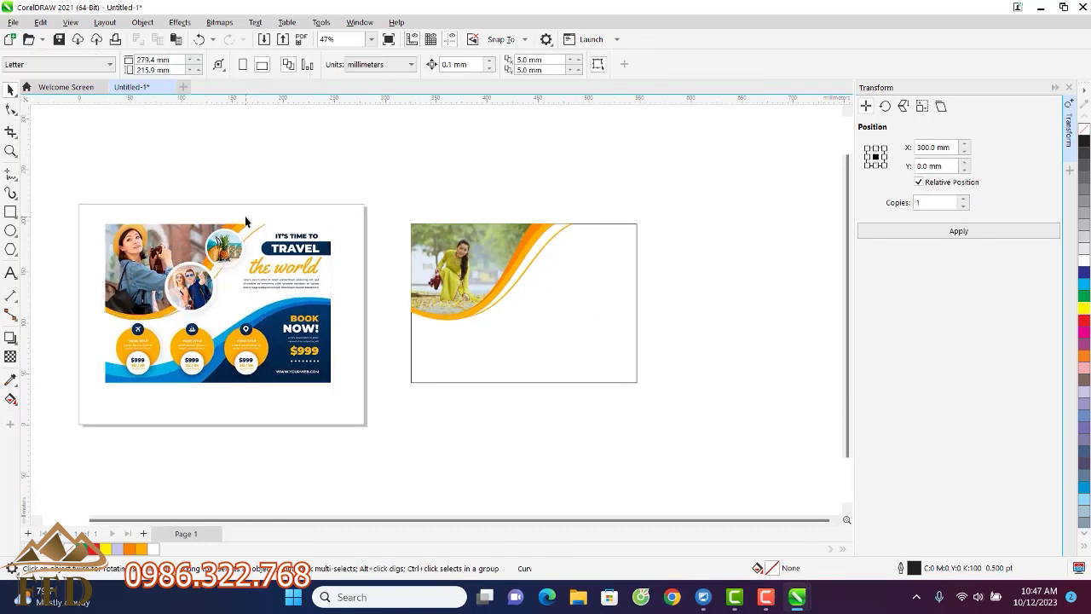
Draw a rectangle about 138 x 98 mm over the reference flyer's dark navy area and convert it to curves
scroll(197, 307, up, 1)
scroll(197, 307, up, 1)
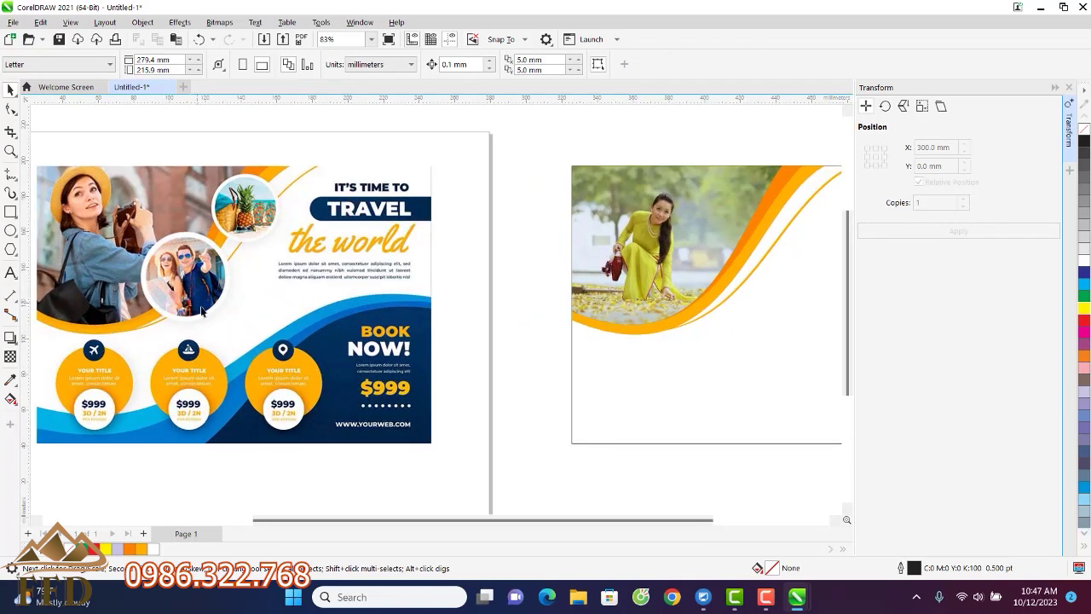
scroll(203, 311, down, 1)
scroll(207, 362, up, 1)
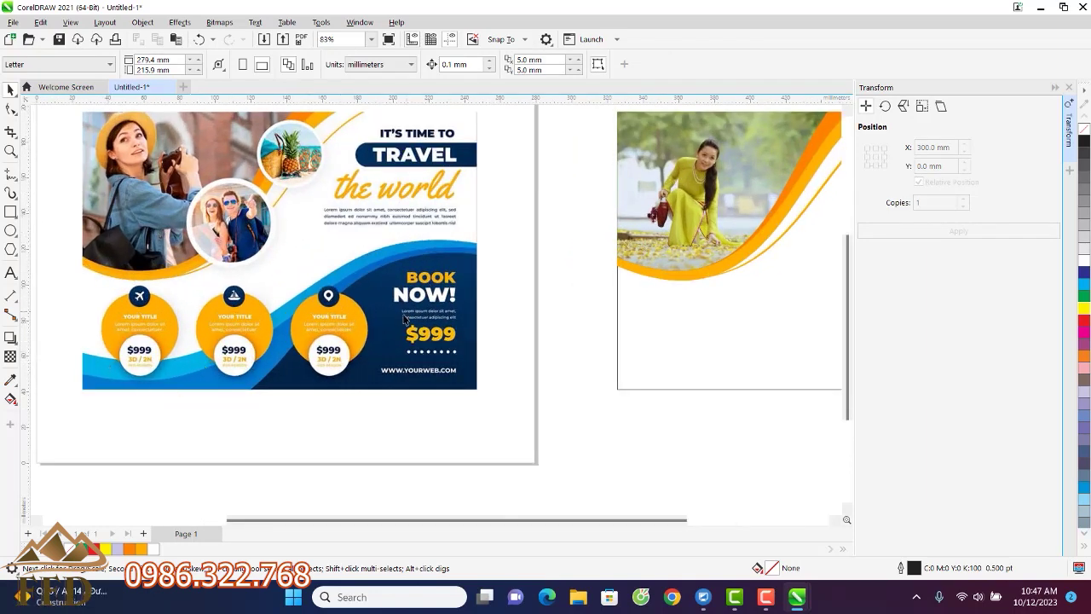
scroll(404, 319, up, 3)
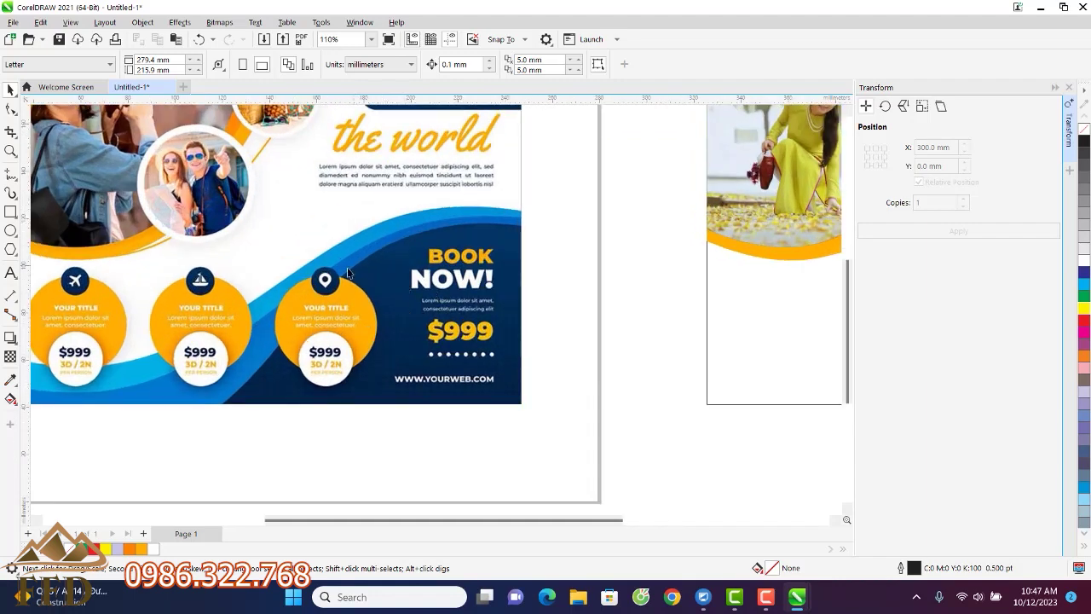
scroll(348, 273, down, 3)
scroll(348, 272, up, 2)
click(11, 212)
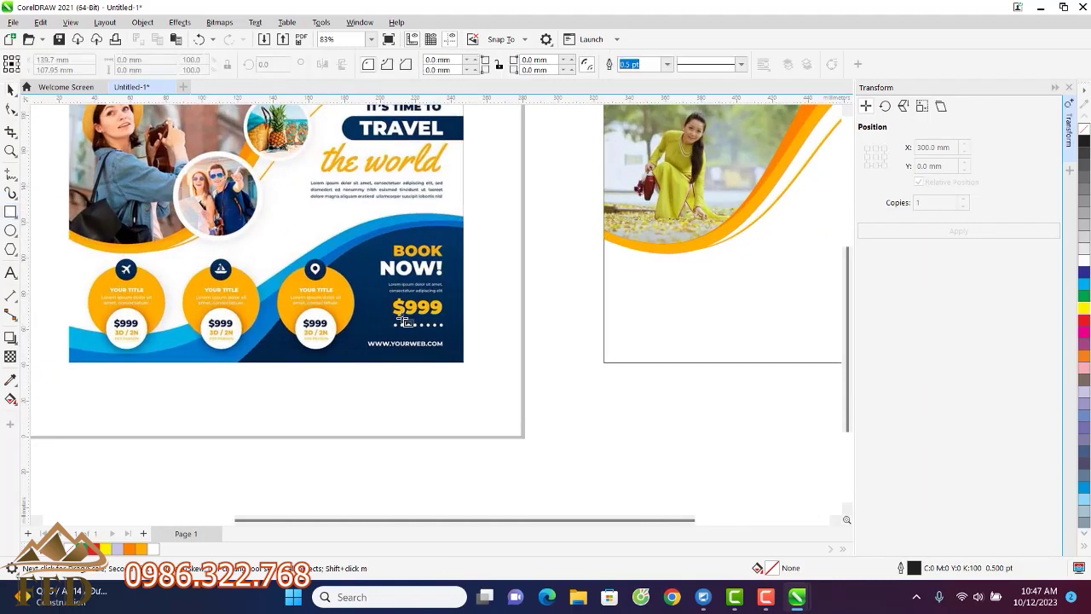
scroll(404, 322, up, 2)
drag(520, 439, 145, 171)
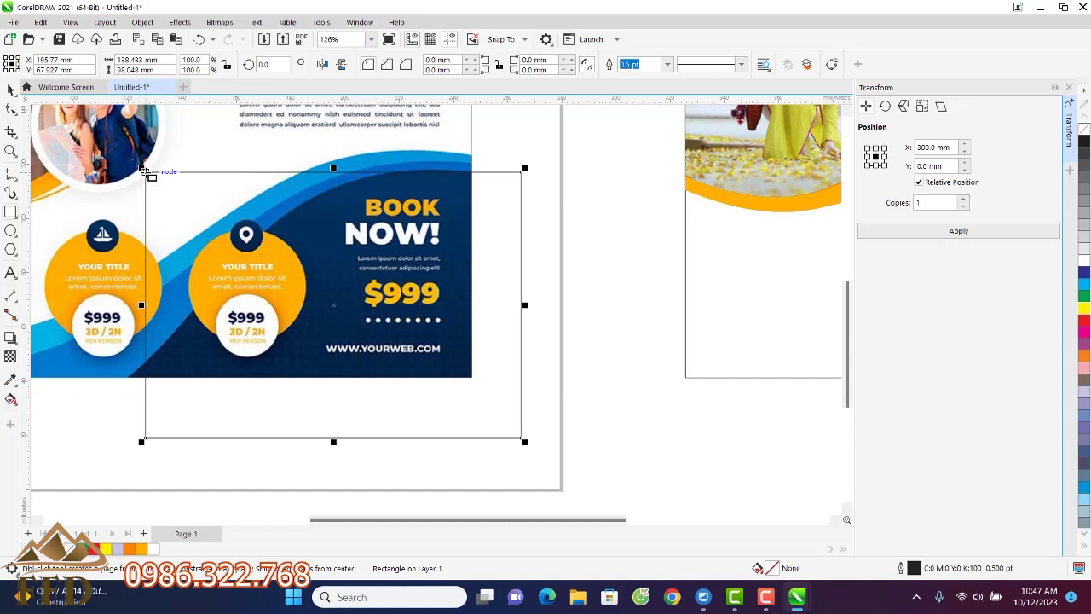
key(ctrl+q)
Move the rectangle's two upper nodes onto the lower-left tip and upper-right corner of the dark navy area
click(11, 109)
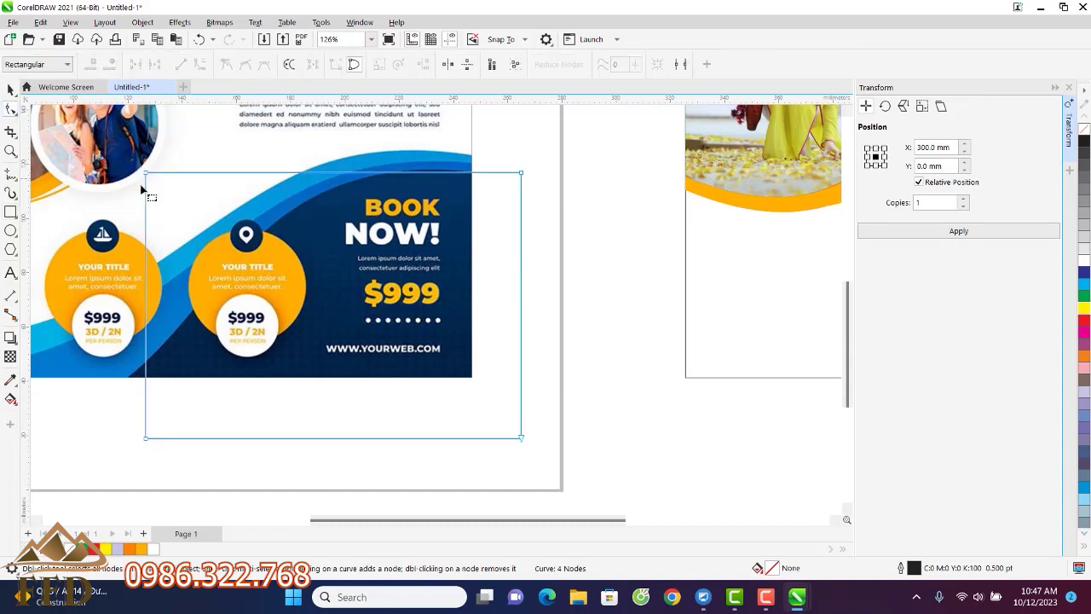
drag(147, 174, 127, 379)
scroll(127, 382, up, 2)
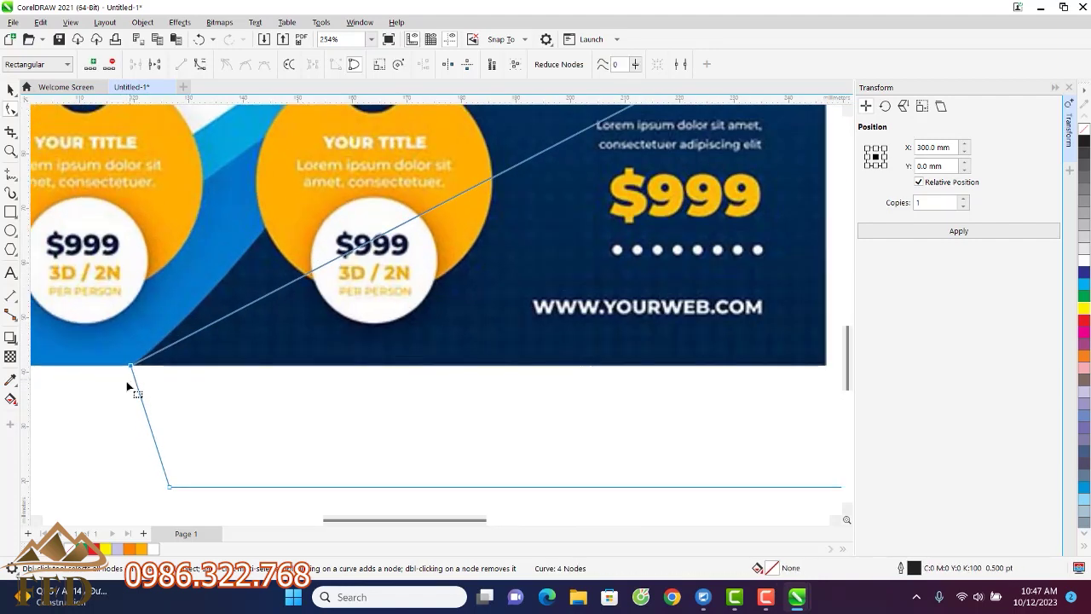
scroll(154, 378, down, 2)
drag(524, 170, 475, 167)
scroll(473, 172, up, 3)
scroll(512, 170, down, 4)
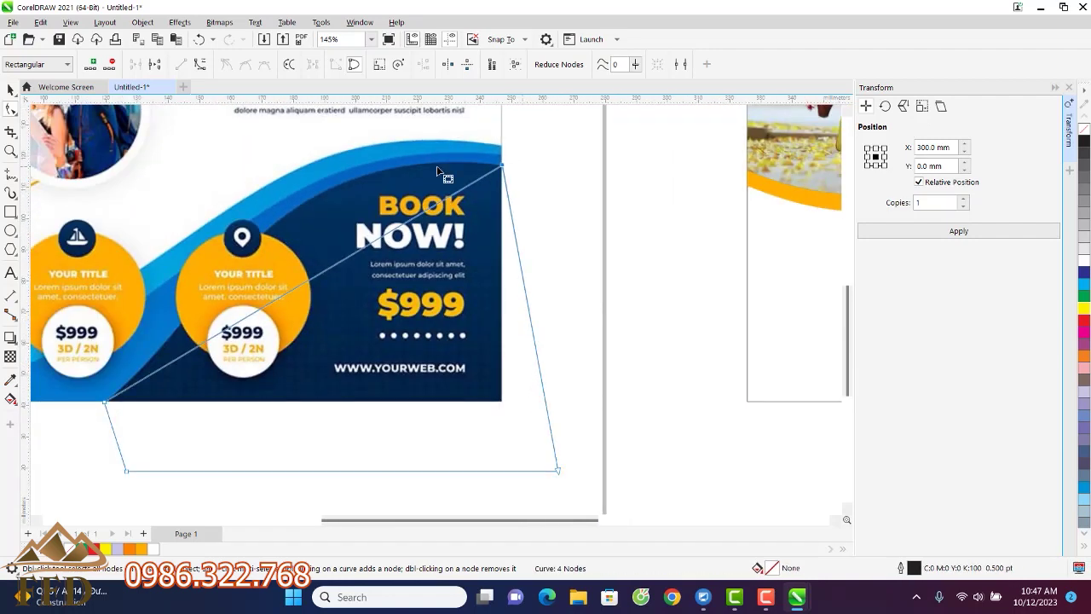
Convert the shape's slanted edge to a curve and bend it along the navy area's wavy border
click(304, 281)
drag(372, 245, 261, 160)
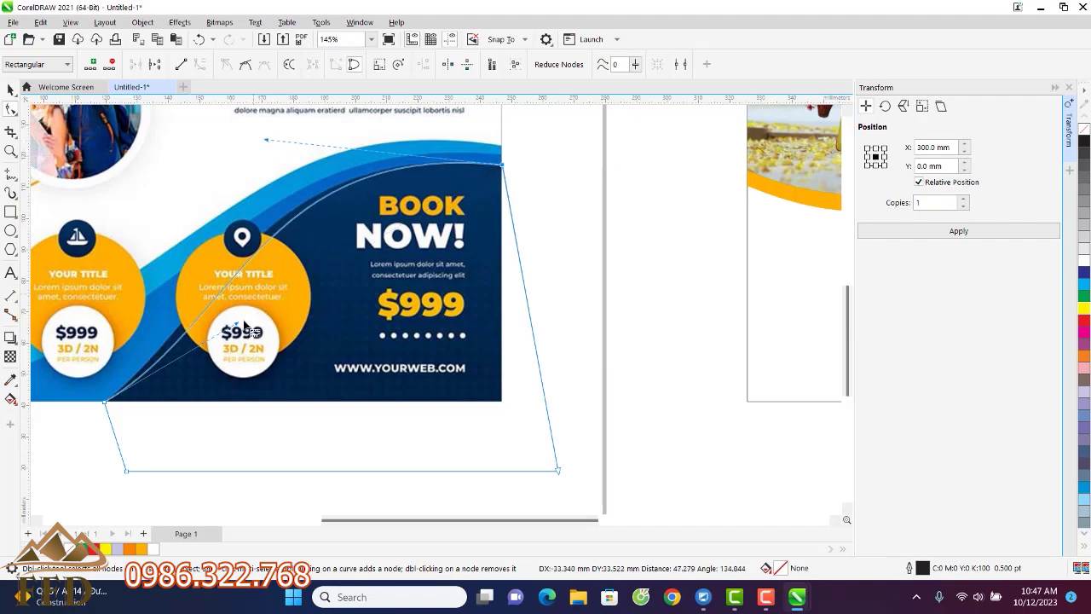
drag(243, 330, 220, 315)
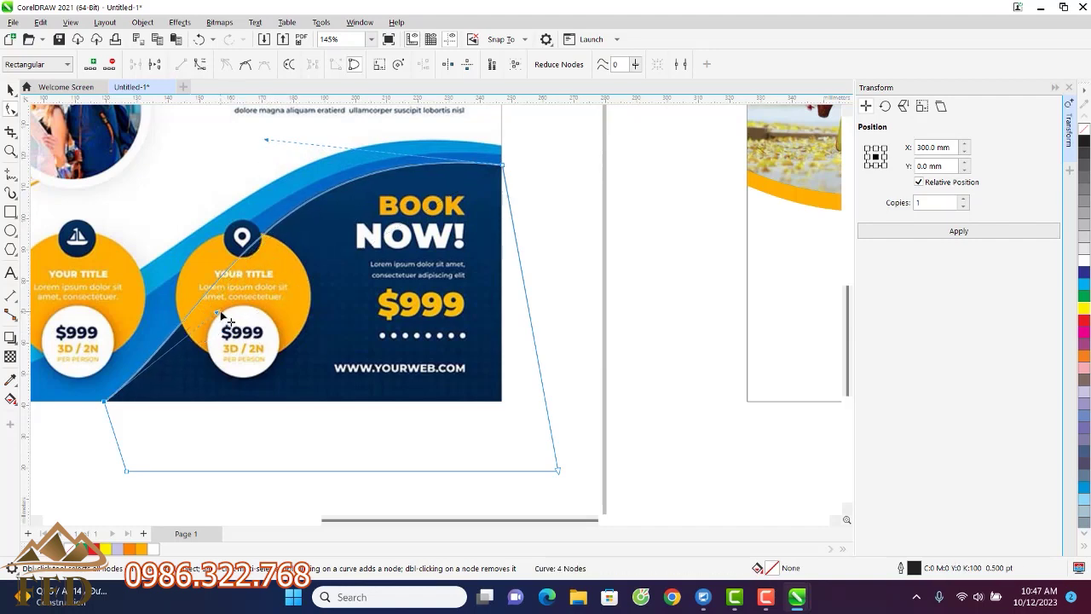
scroll(221, 315, down, 3)
Copy the traced shape 300 mm to the right onto the frame and fill it with the reference's dark navy, #002448
click(11, 91)
scroll(101, 205, down, 2)
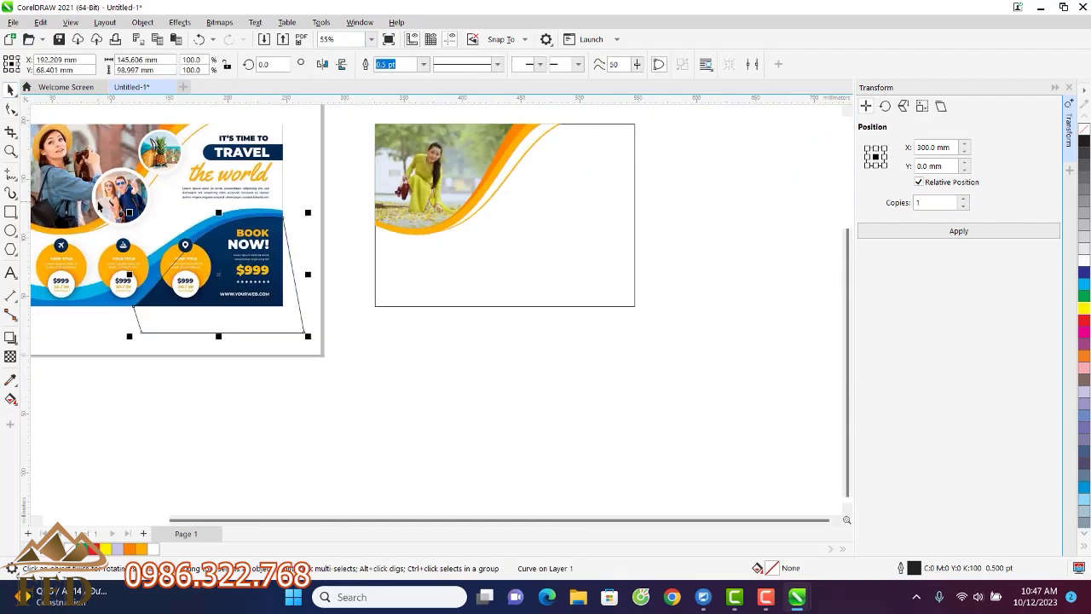
click(942, 233)
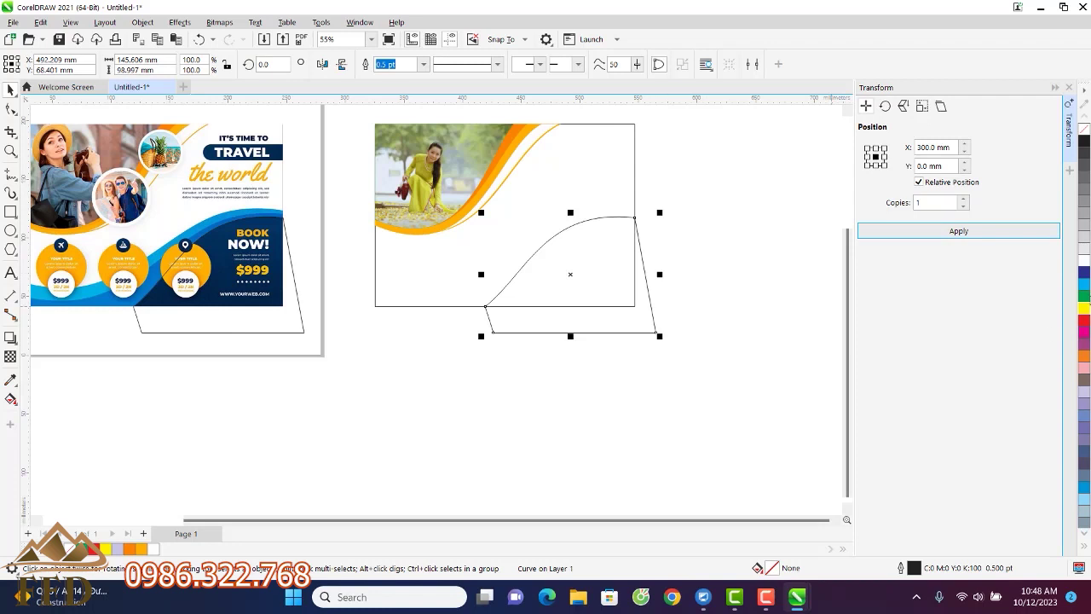
click(1085, 274)
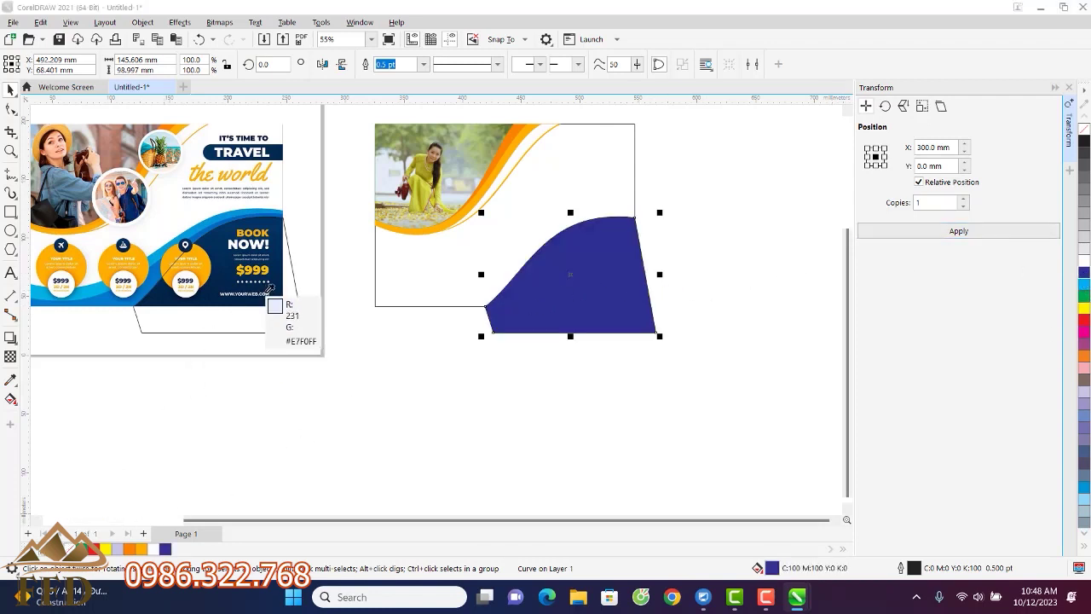
click(178, 550)
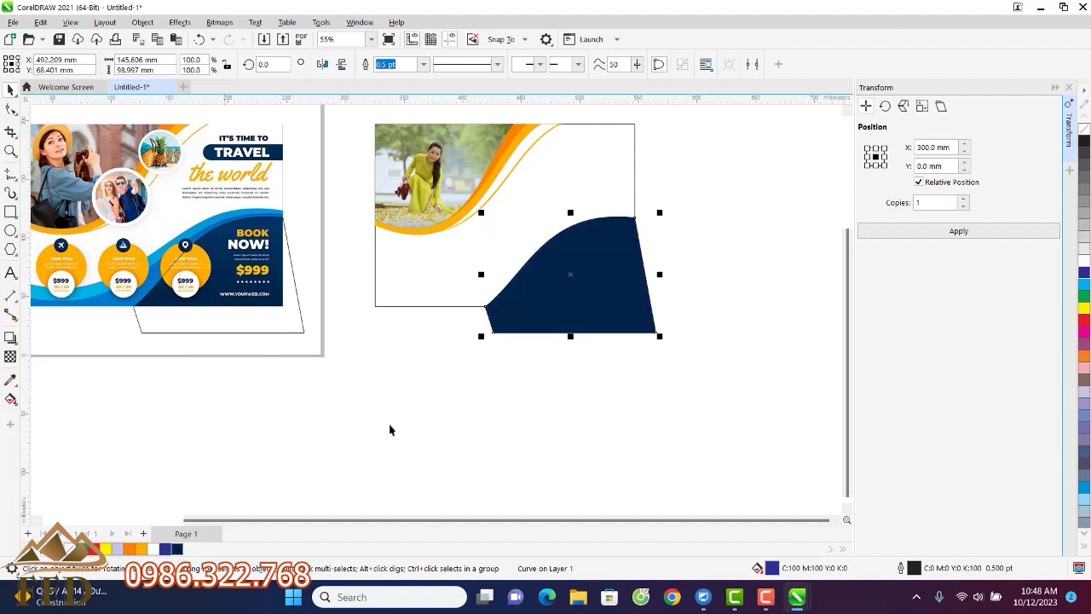
Intersect the navy shape with the frame rectangle and move the original navy shape outside the frame
shift+click(433, 307)
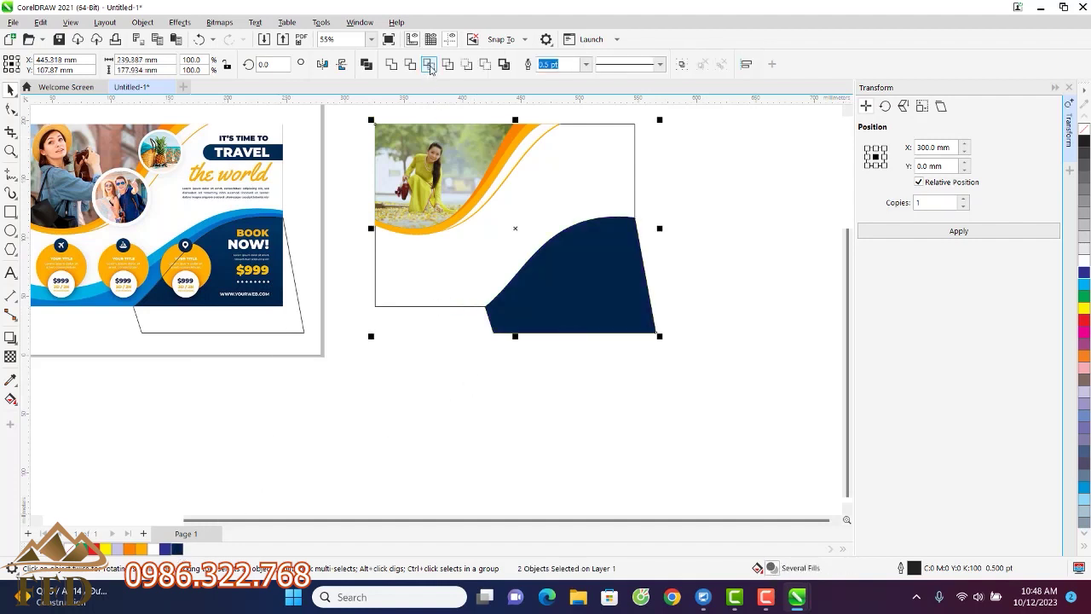
click(430, 65)
drag(641, 323, 770, 443)
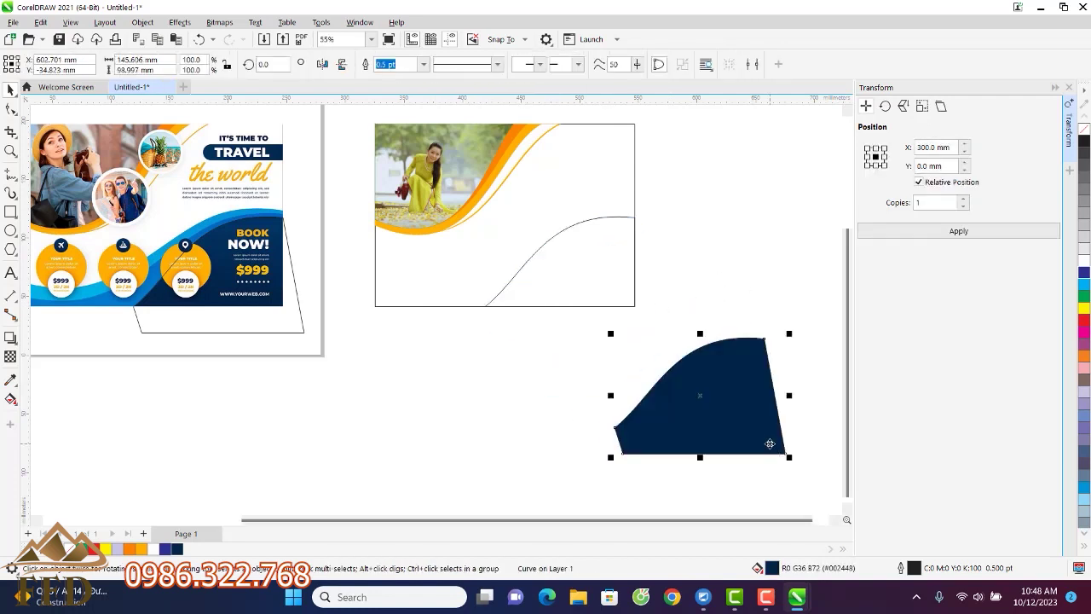
Fill the intersected piece inside the frame with dark navy and delete the original navy shape outside it
click(593, 221)
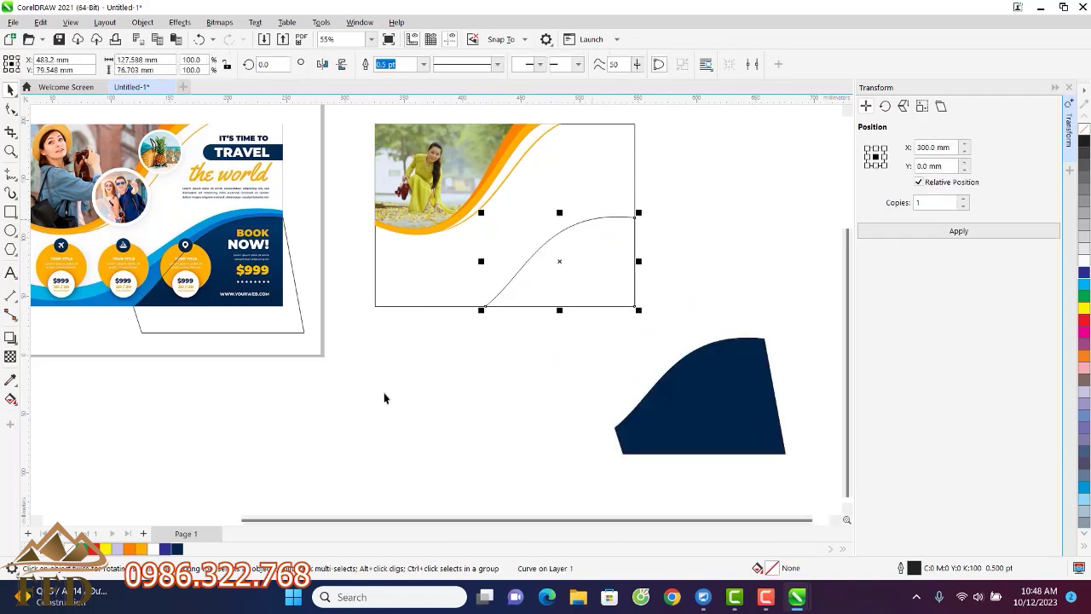
click(177, 549)
click(545, 416)
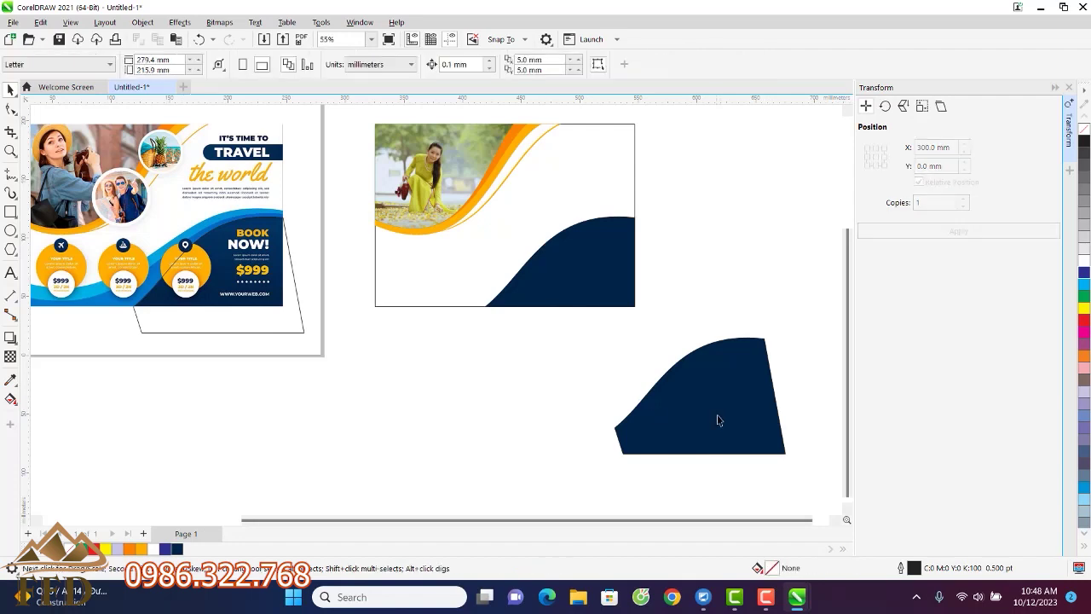
click(720, 420)
key(Delete)
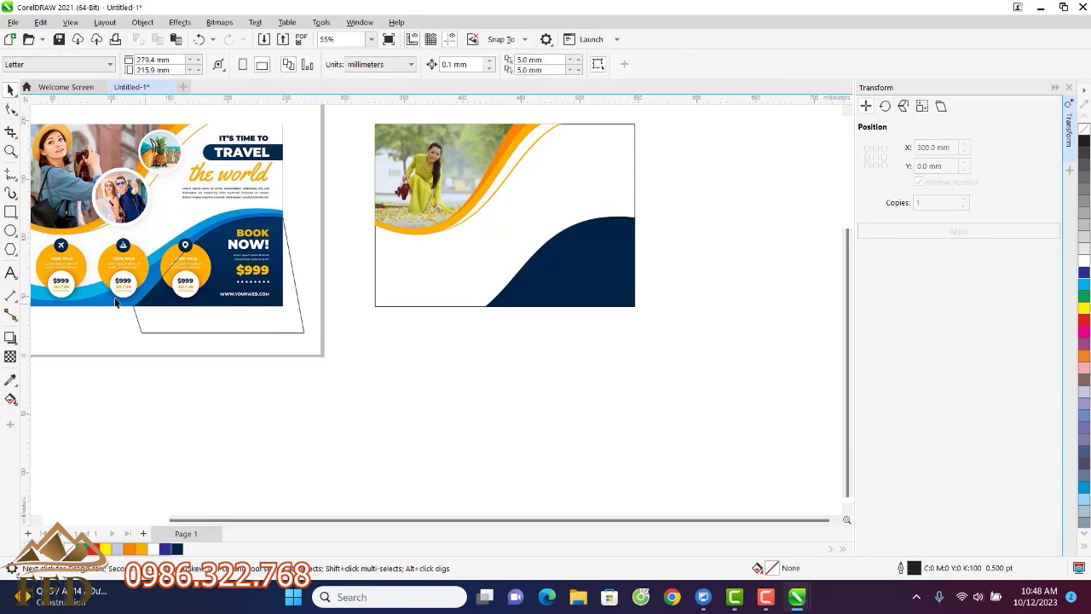
Move the traced outline's two left nodes to the medium-blue band's left end and to a point below the reference flyer's lower-left corner
scroll(116, 303, up, 2)
scroll(443, 317, down, 1)
scroll(159, 312, up, 2)
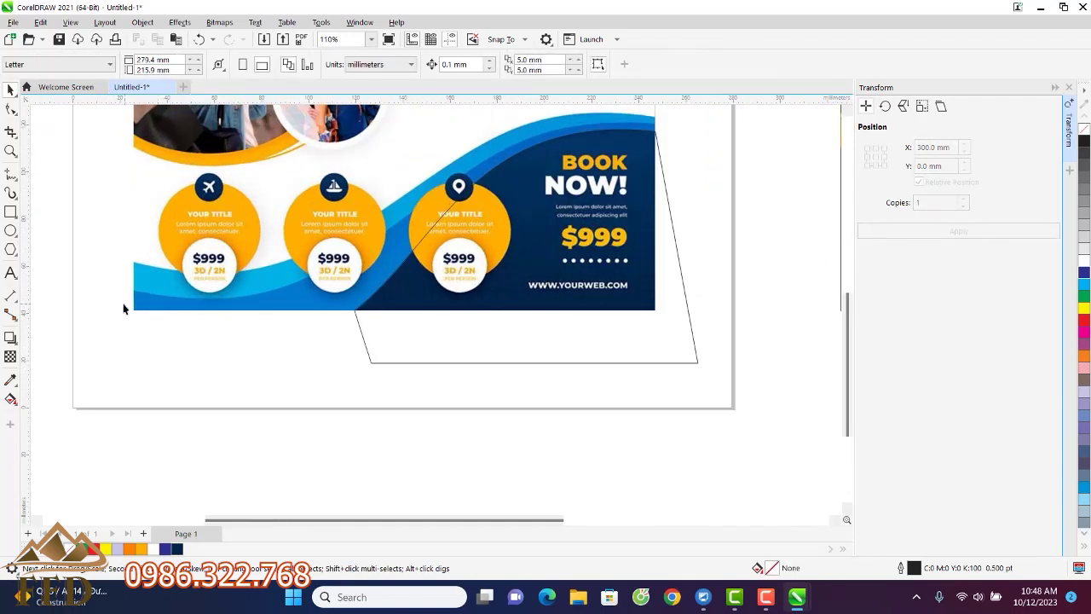
click(361, 332)
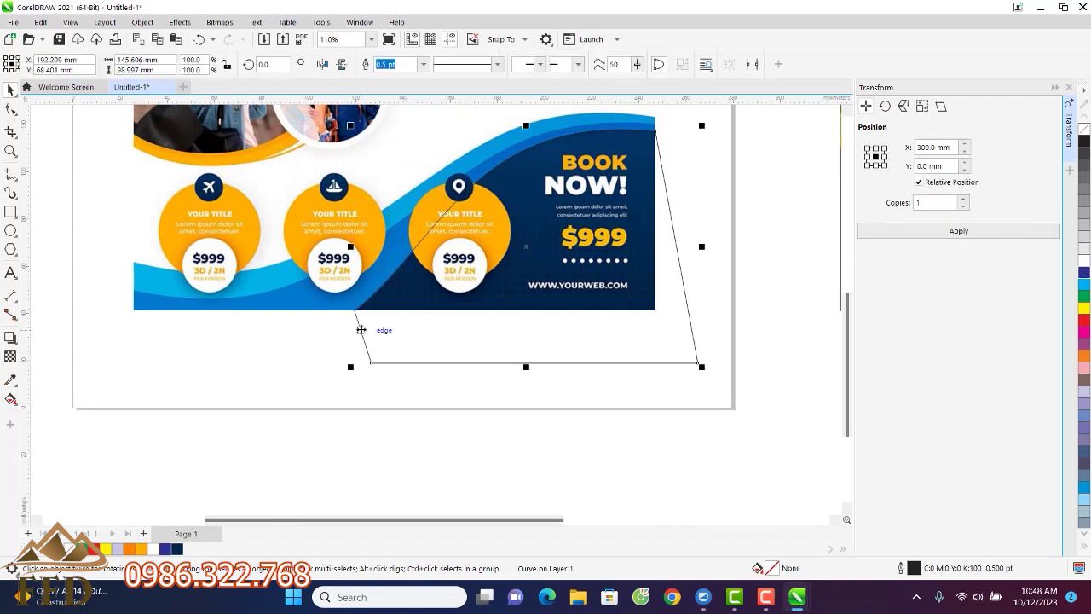
click(11, 111)
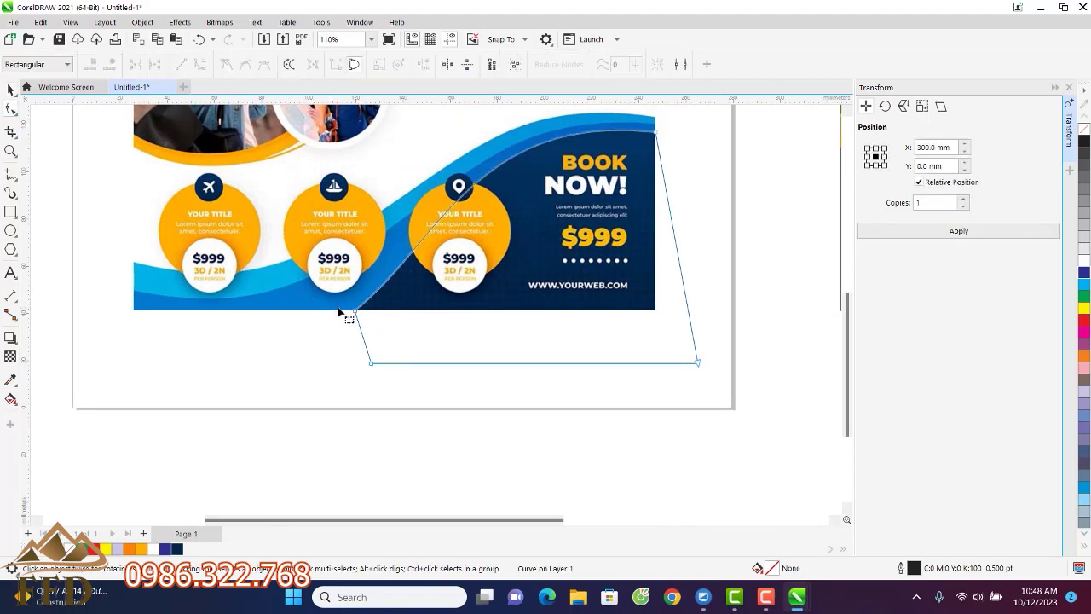
drag(348, 312, 134, 291)
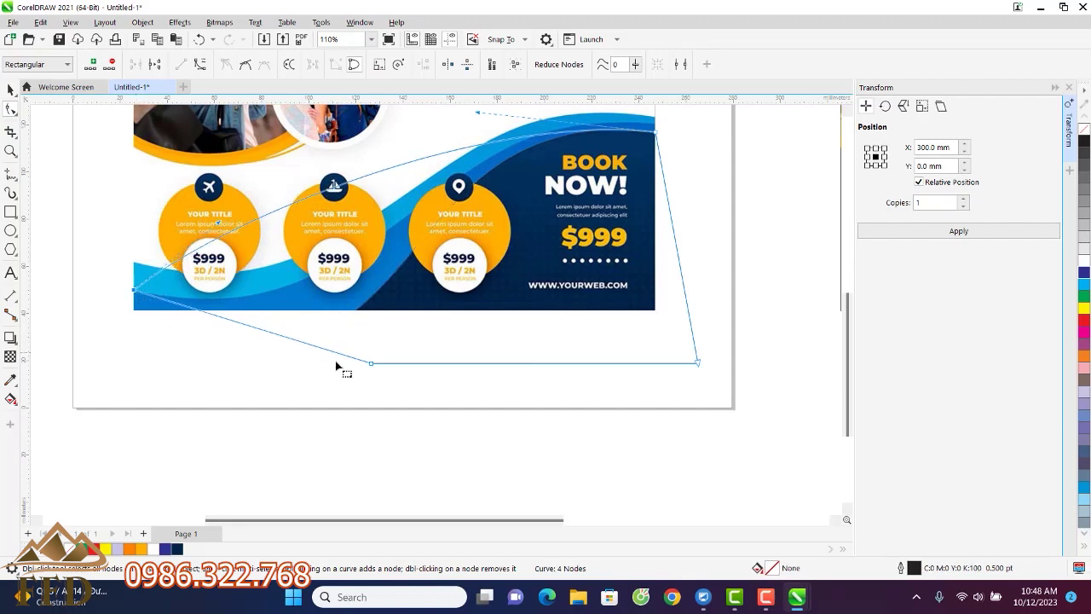
drag(370, 363, 78, 378)
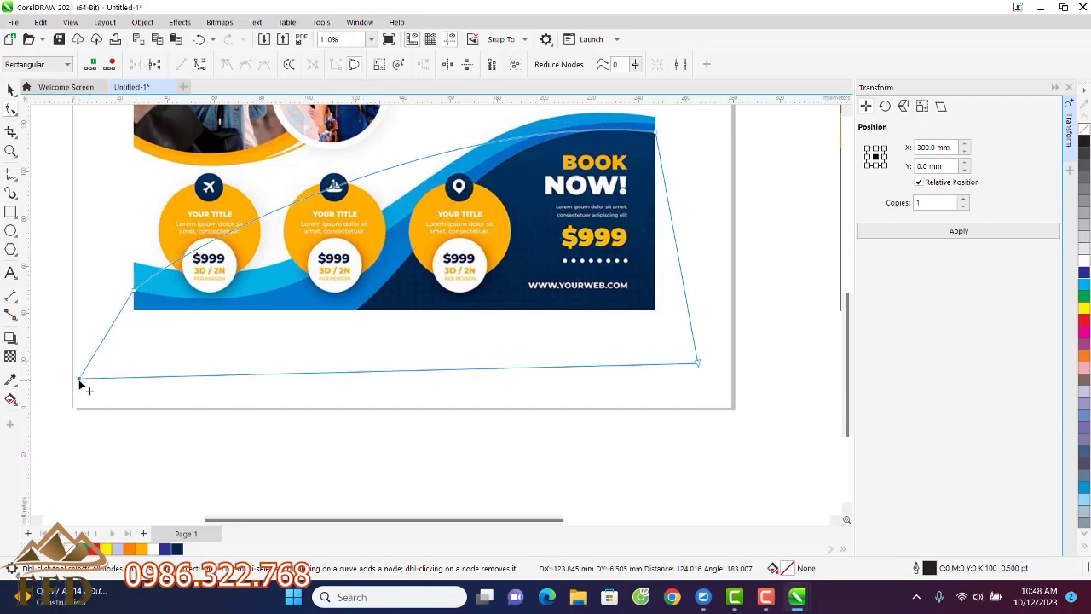
Raise the traced outline's upper-right node to the top of the medium-blue band at the reference flyer's right edge
scroll(653, 133, up, 3)
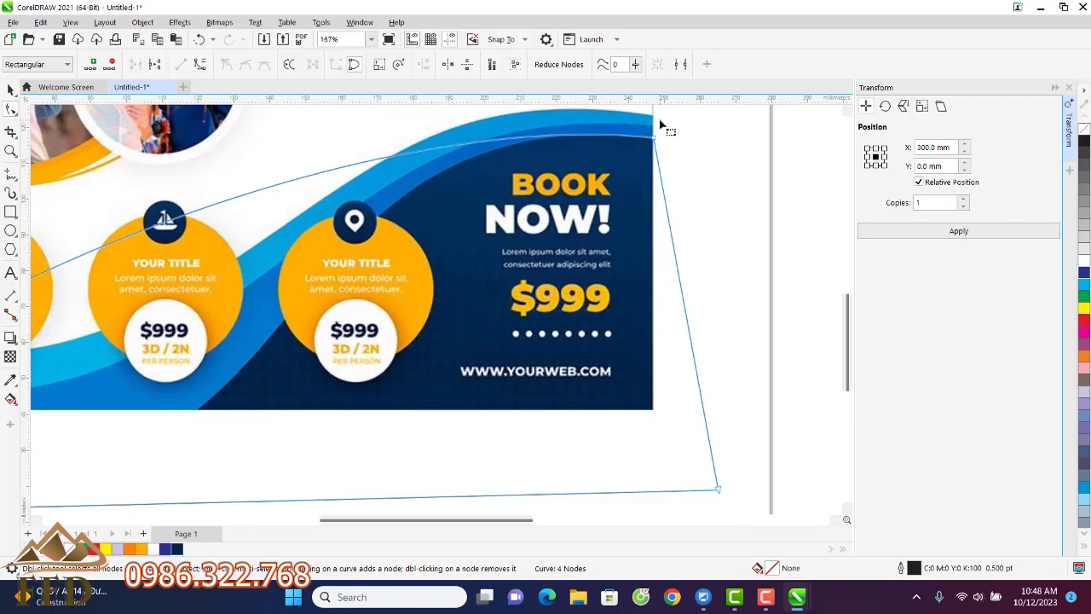
drag(653, 150, 653, 122)
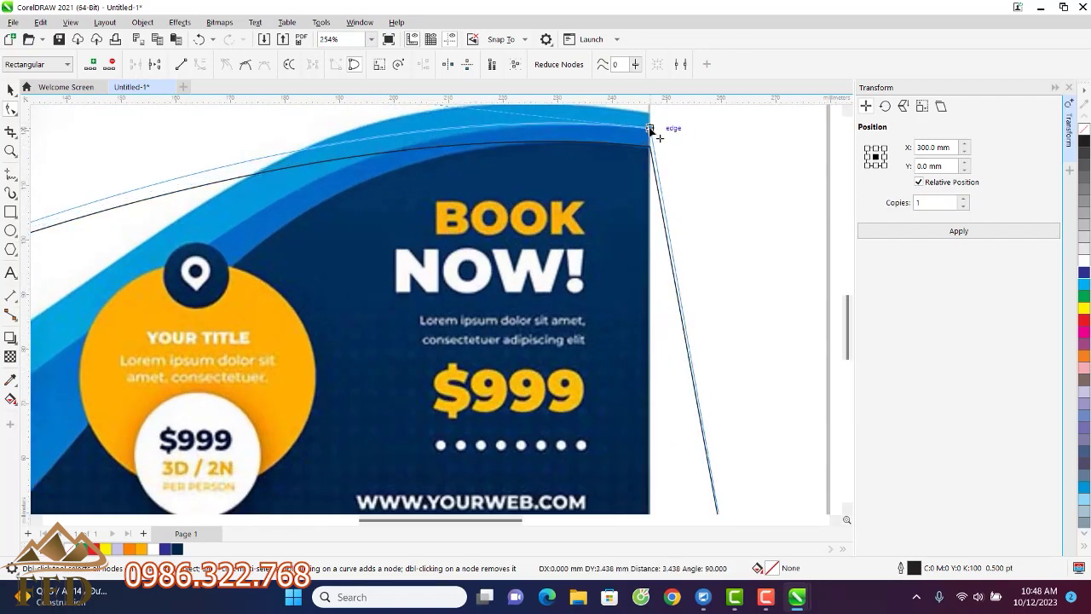
scroll(639, 195, down, 2)
scroll(597, 185, down, 2)
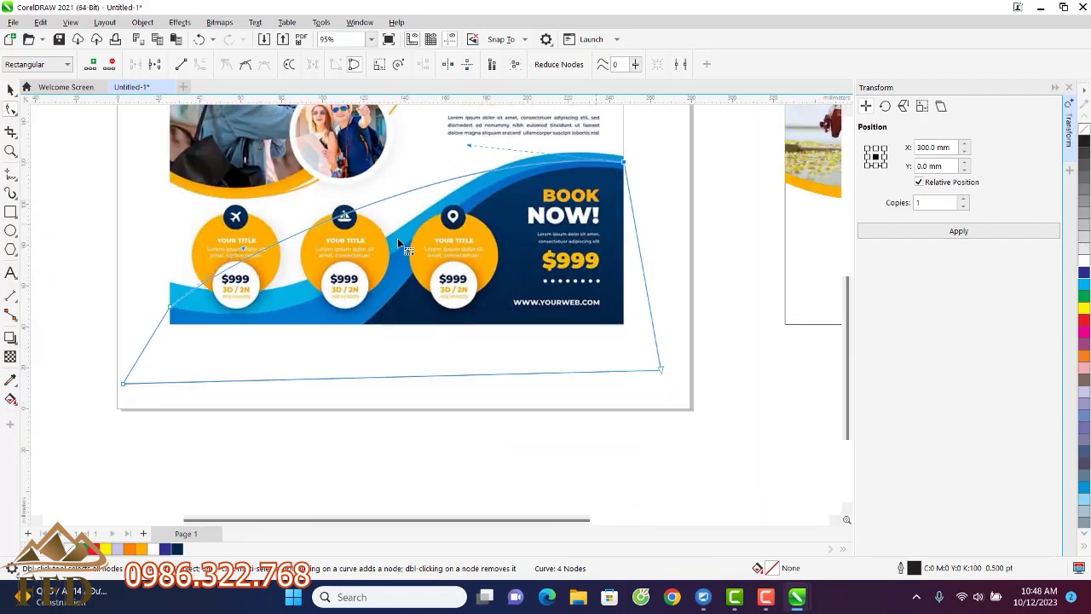
Bend the traced outline's top segment with its curve handles to follow the medium-blue band's upper edge on the reference flyer
drag(285, 303, 357, 356)
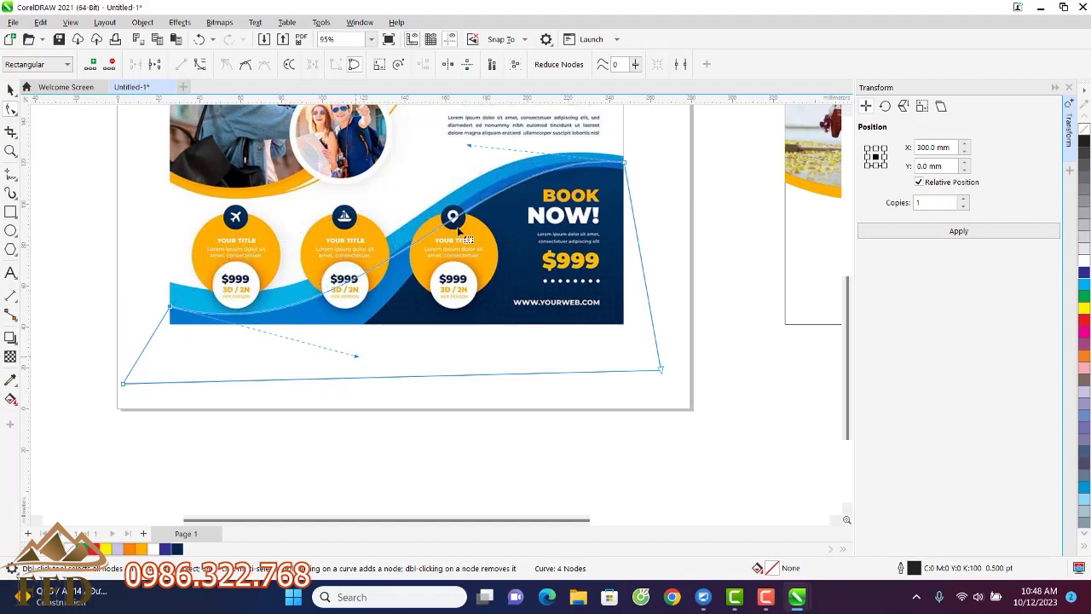
drag(468, 144, 441, 134)
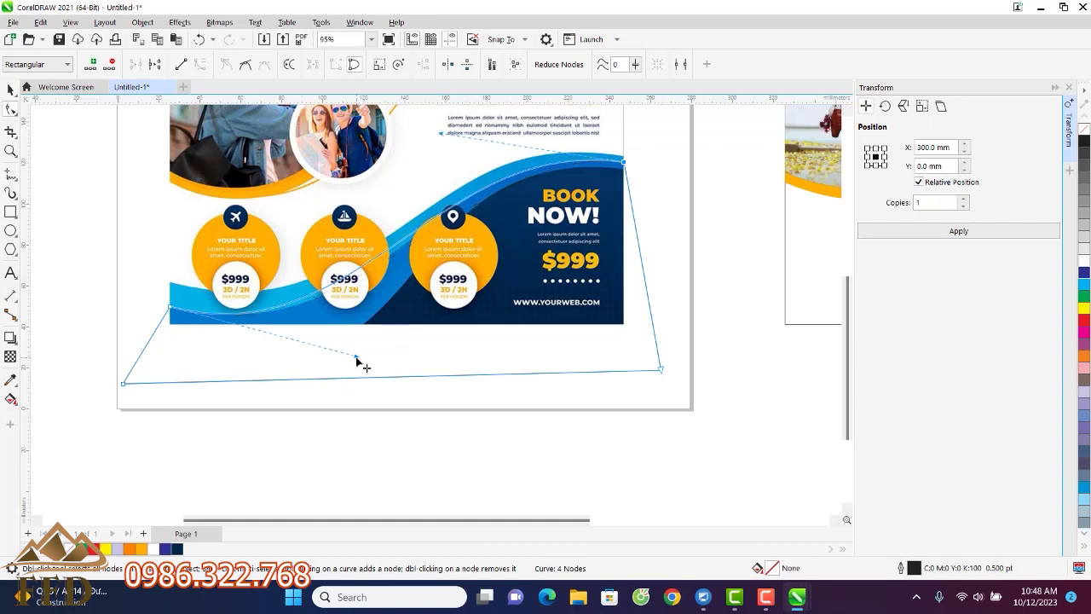
drag(356, 356, 373, 359)
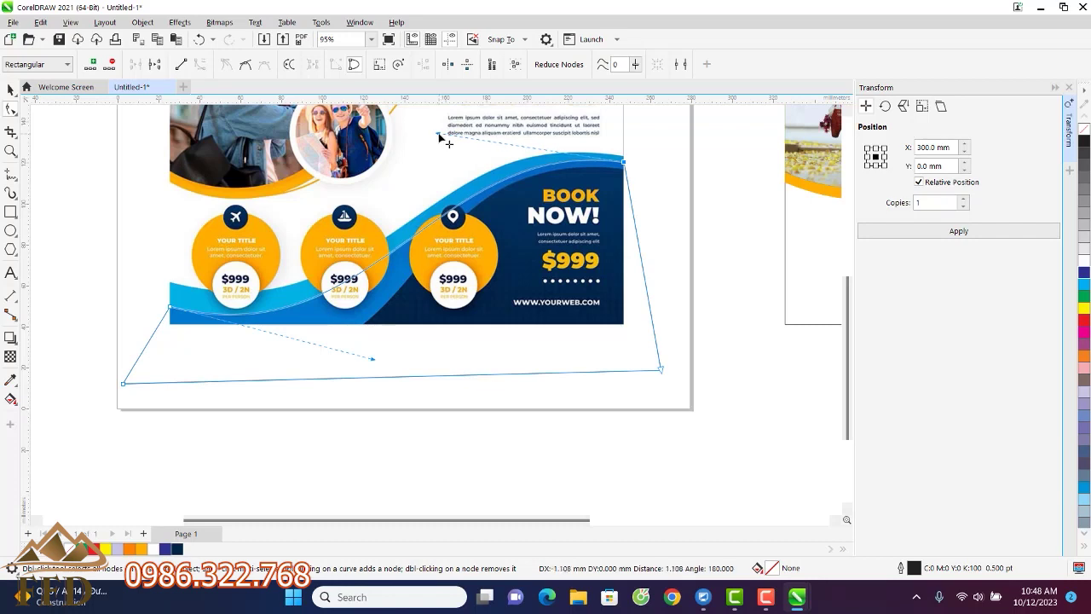
Place one copy of the traced outline 300 mm to the right, over the frame
scroll(207, 244, down, 4)
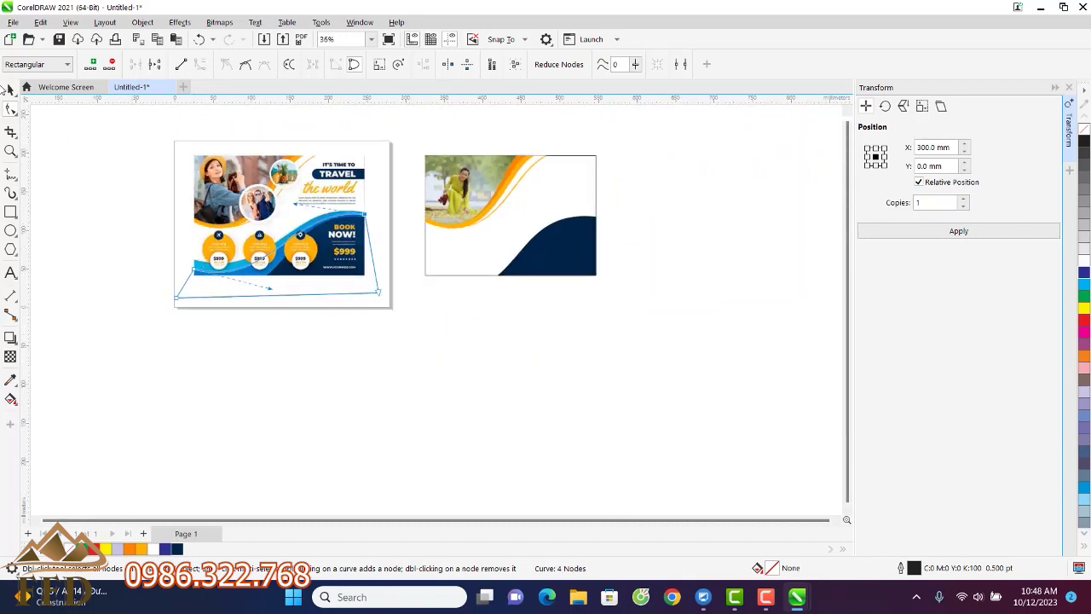
click(11, 89)
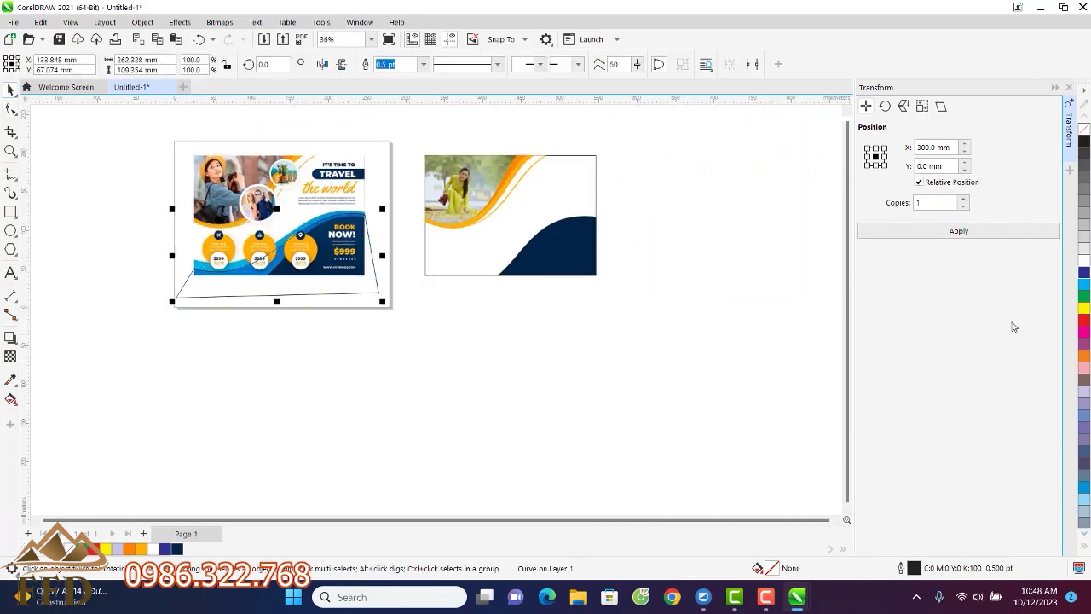
click(987, 237)
Intersect the copied outline with the frame rectangle and delete the copied outline, keeping the cropped piece
scroll(579, 236, up, 1)
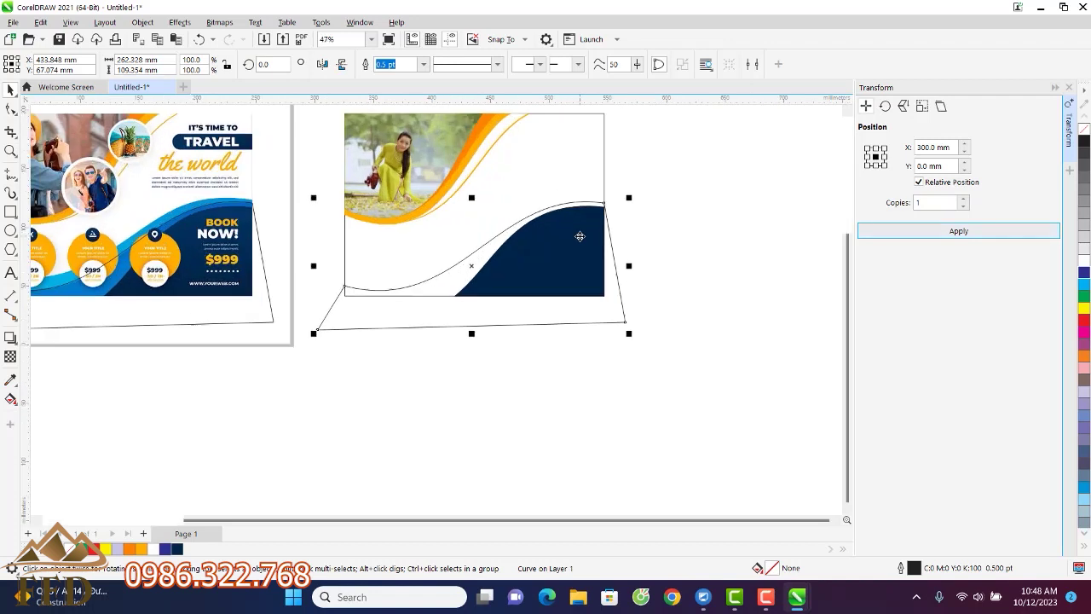
shift+click(602, 152)
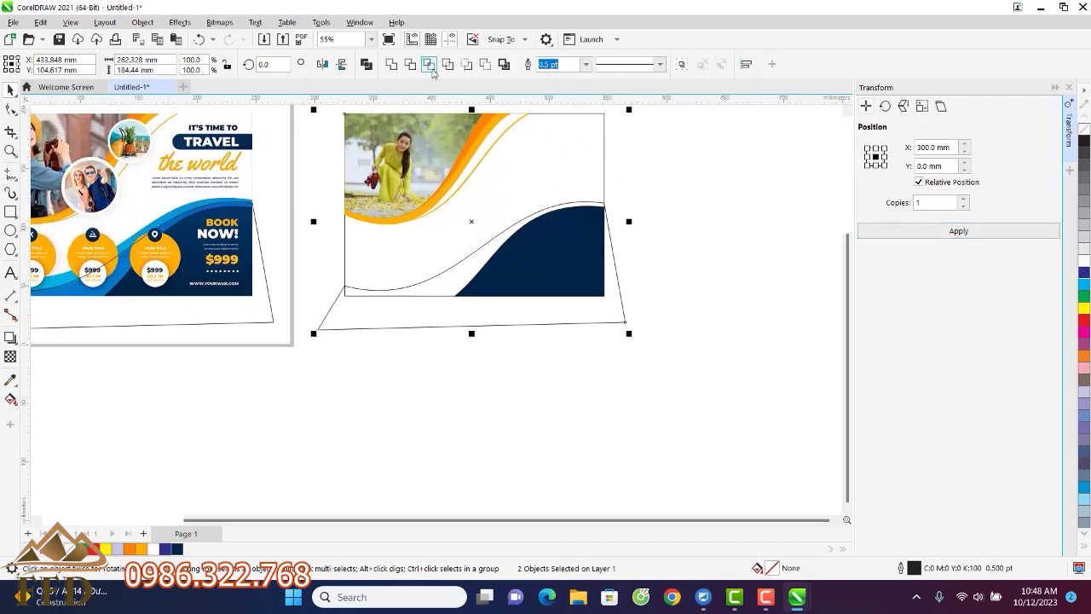
click(429, 65)
click(661, 277)
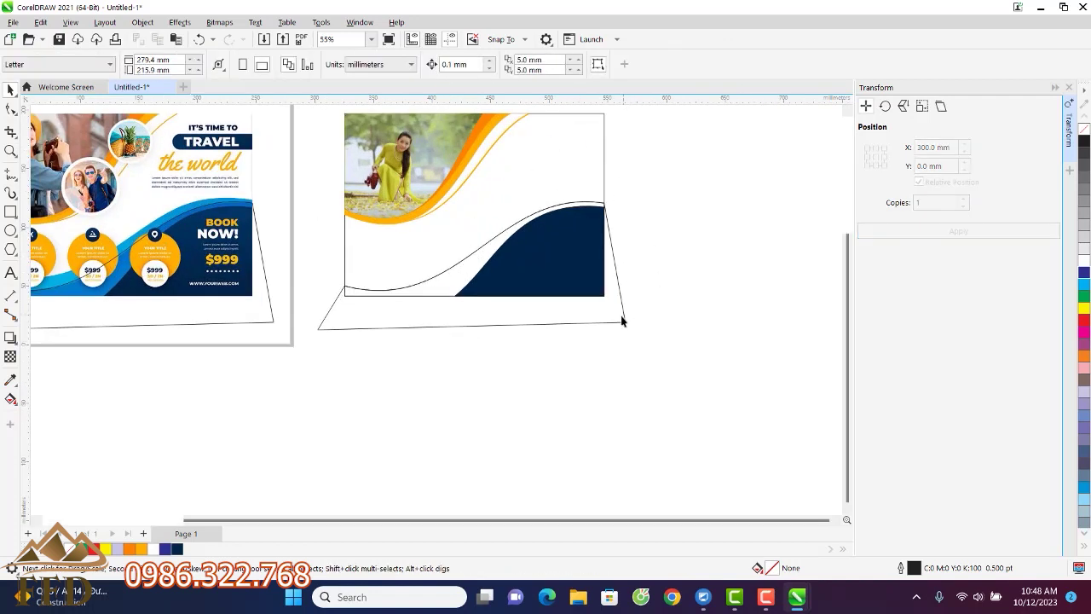
drag(624, 318, 619, 441)
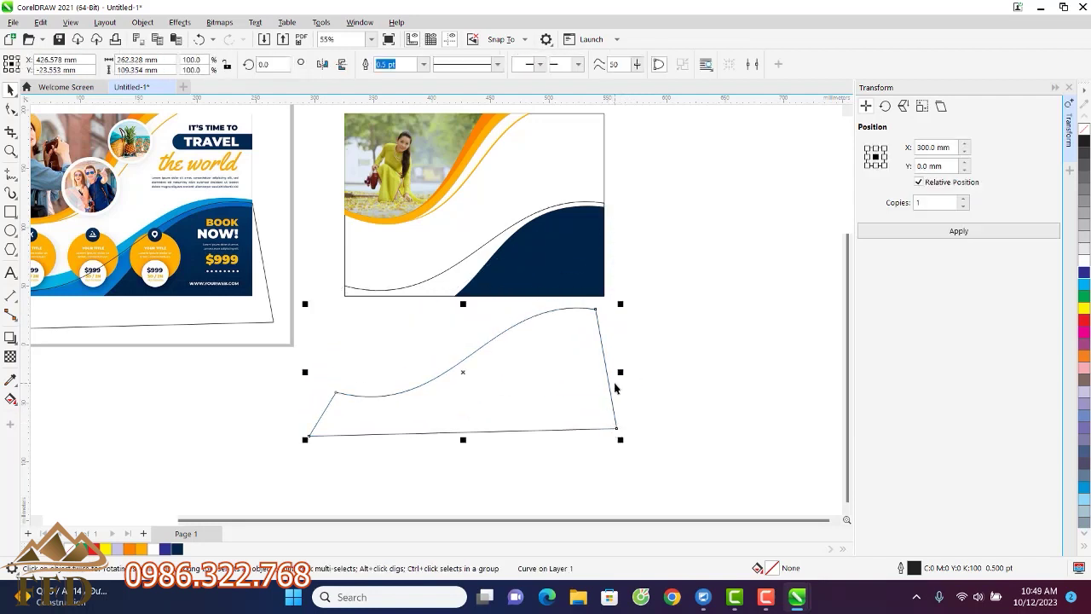
key(Delete)
click(456, 267)
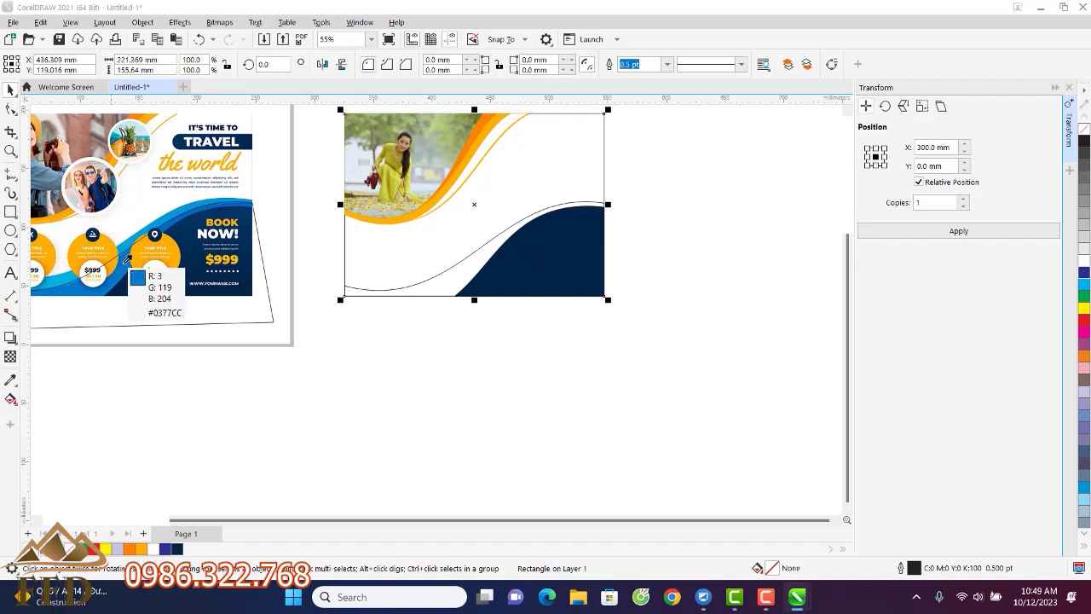
click(189, 550)
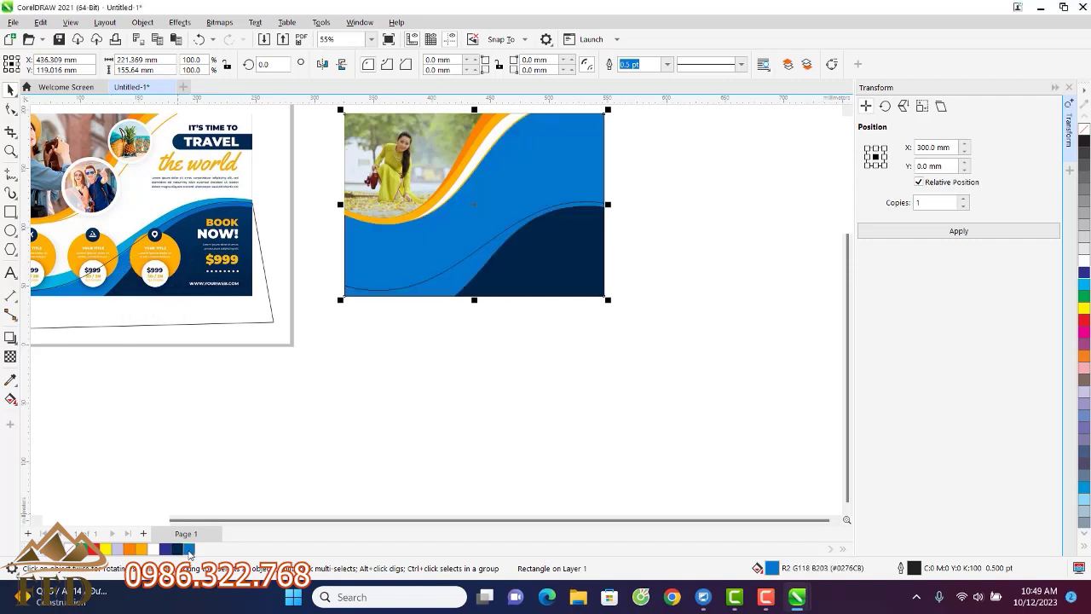
scroll(516, 367, down, 1)
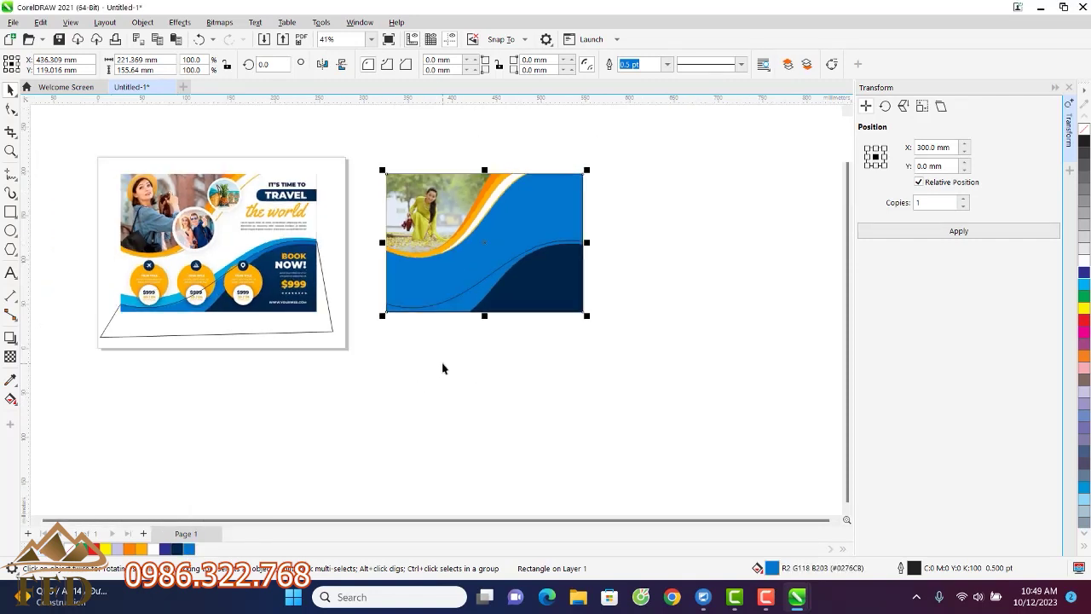
key(ctrl+z)
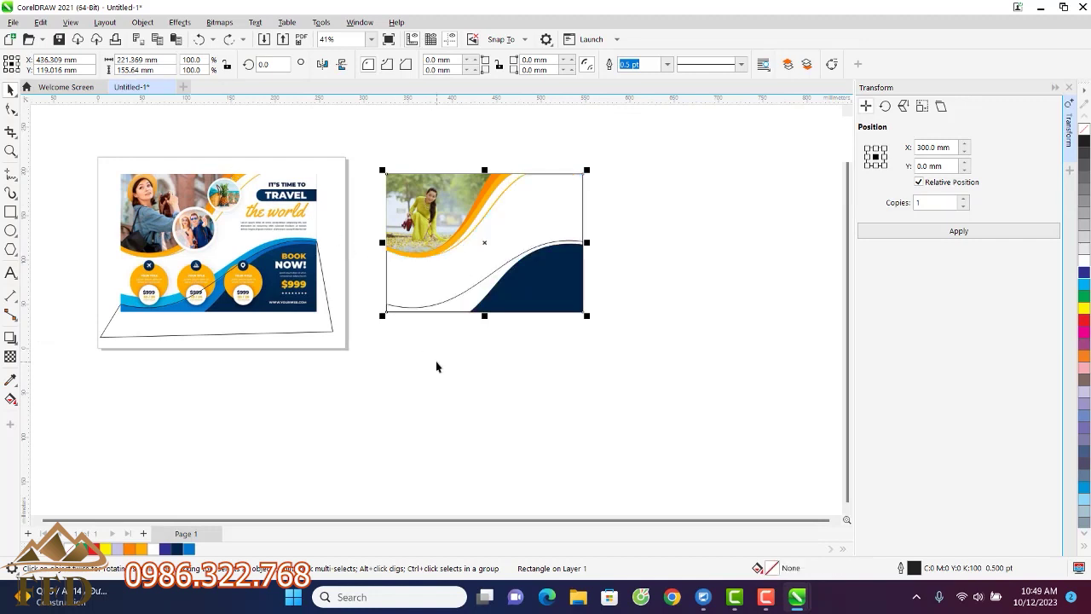
Fill the cropped wave piece inside the frame with the reference's medium blue, R2 G118 B203
click(438, 365)
click(467, 294)
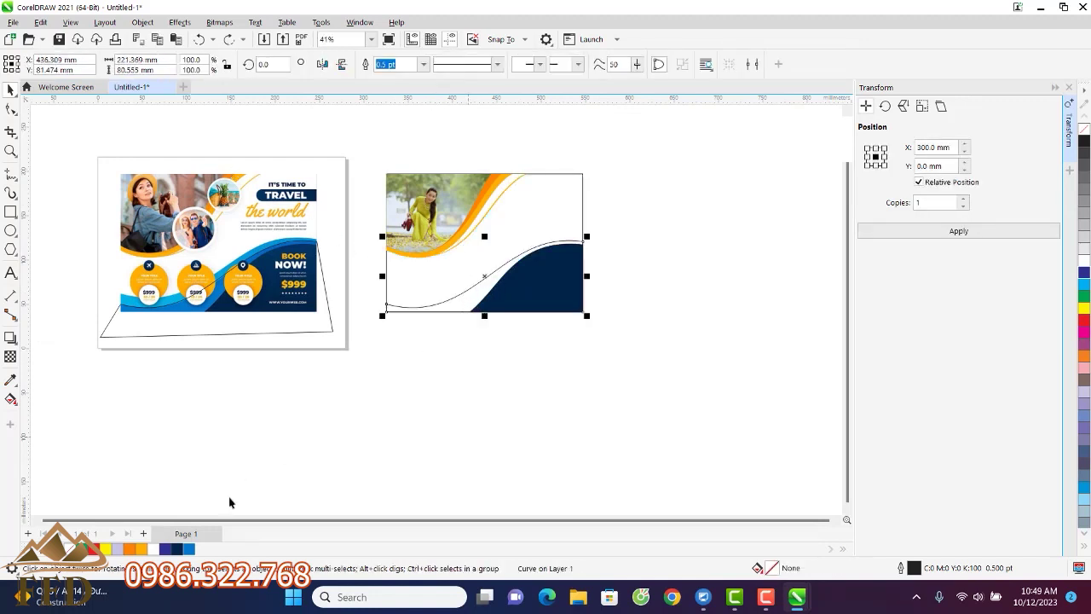
click(190, 550)
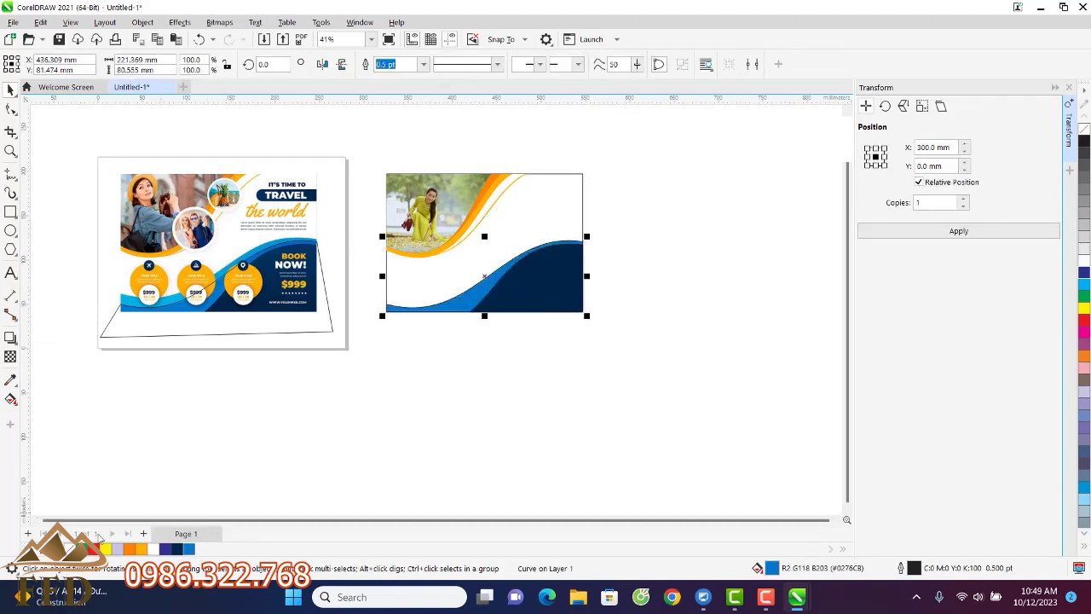
click(487, 370)
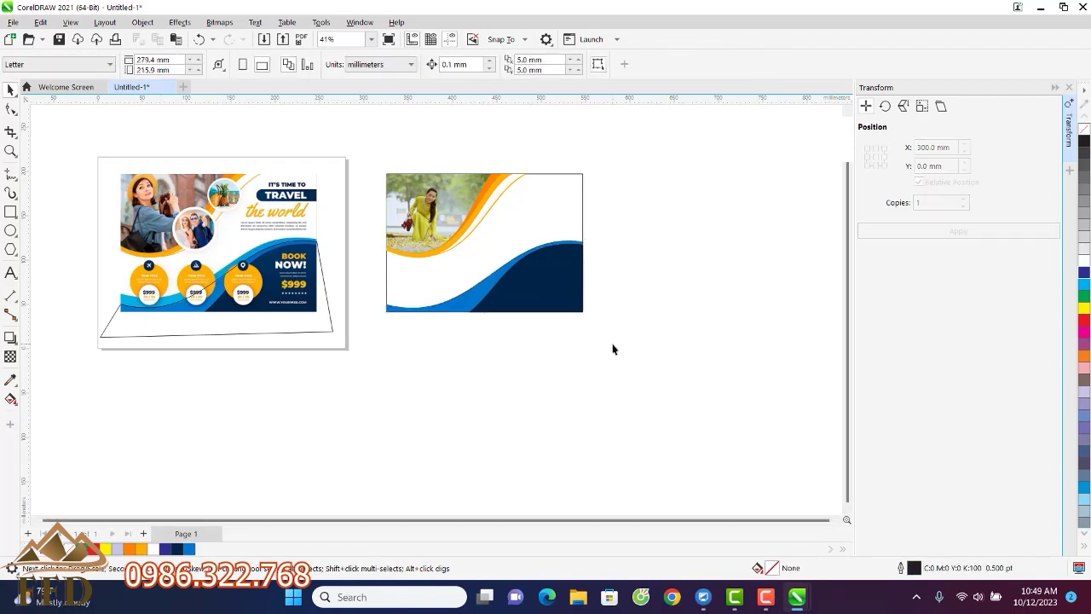
Raise the traced outline's upper-left and upper-right nodes to the top of the light-blue band at the reference flyer's side edges
scroll(134, 300, up, 3)
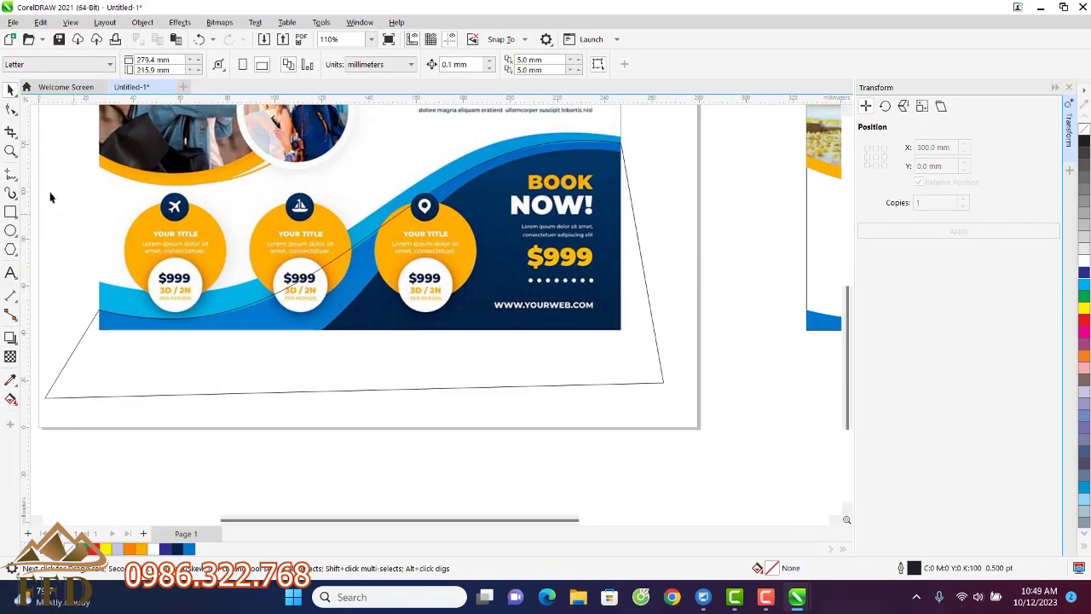
click(10, 109)
click(100, 311)
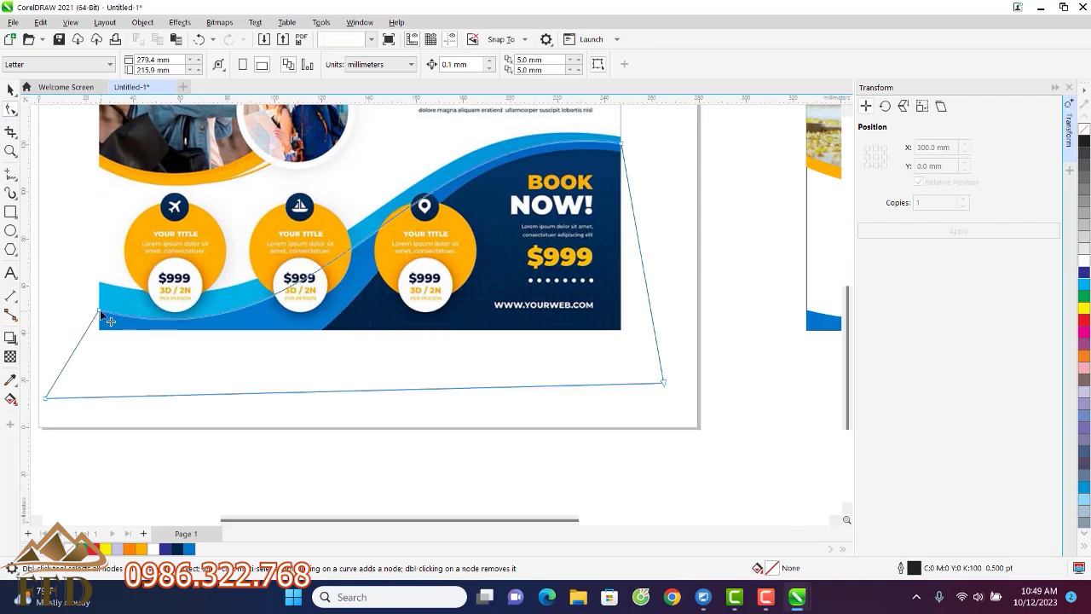
drag(100, 309, 100, 284)
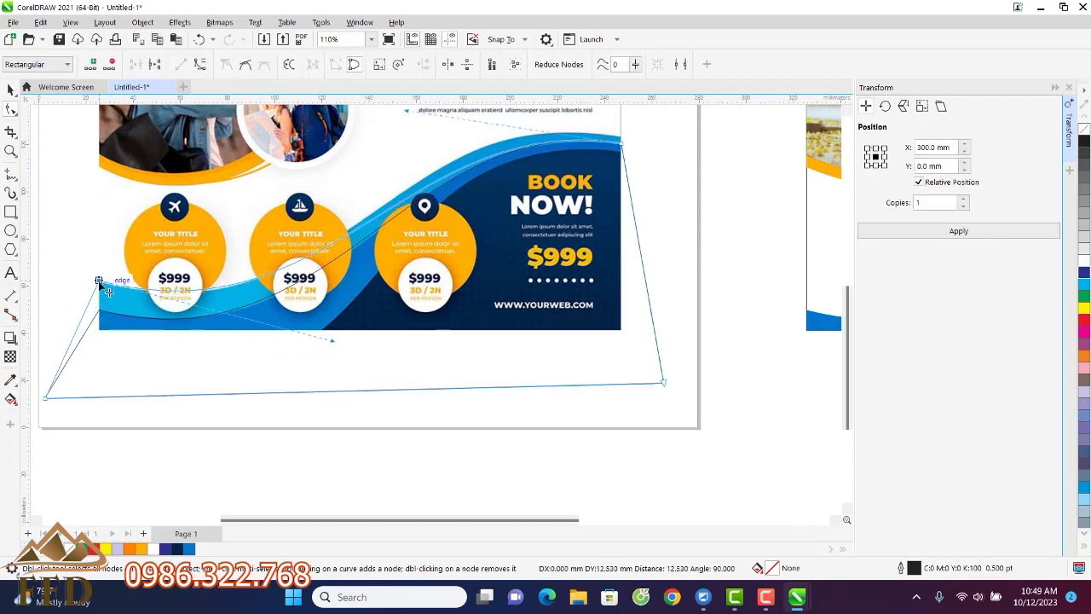
scroll(622, 143, up, 3)
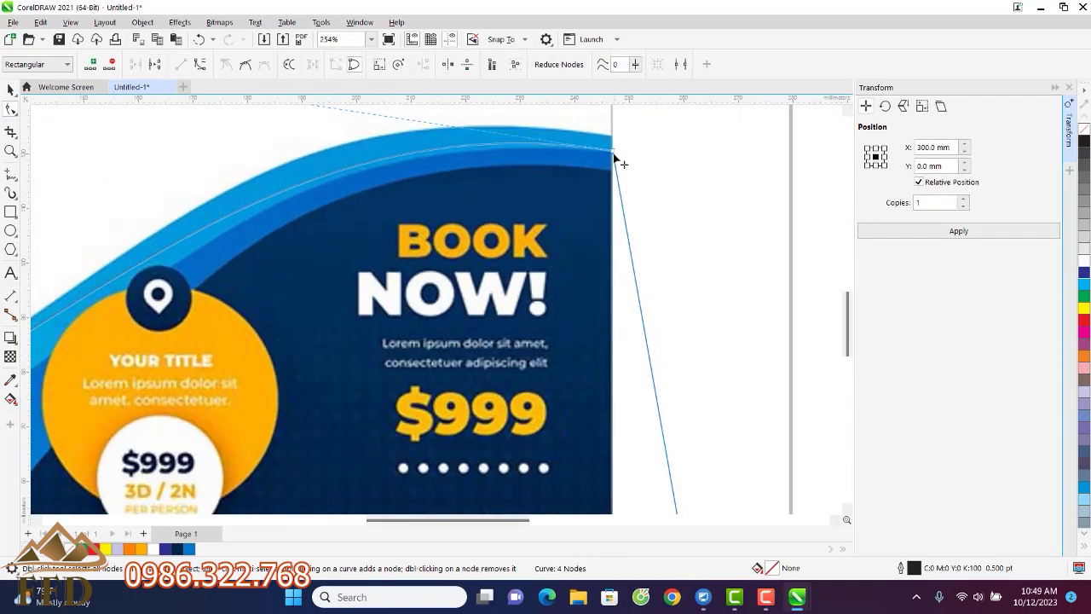
drag(613, 152, 619, 138)
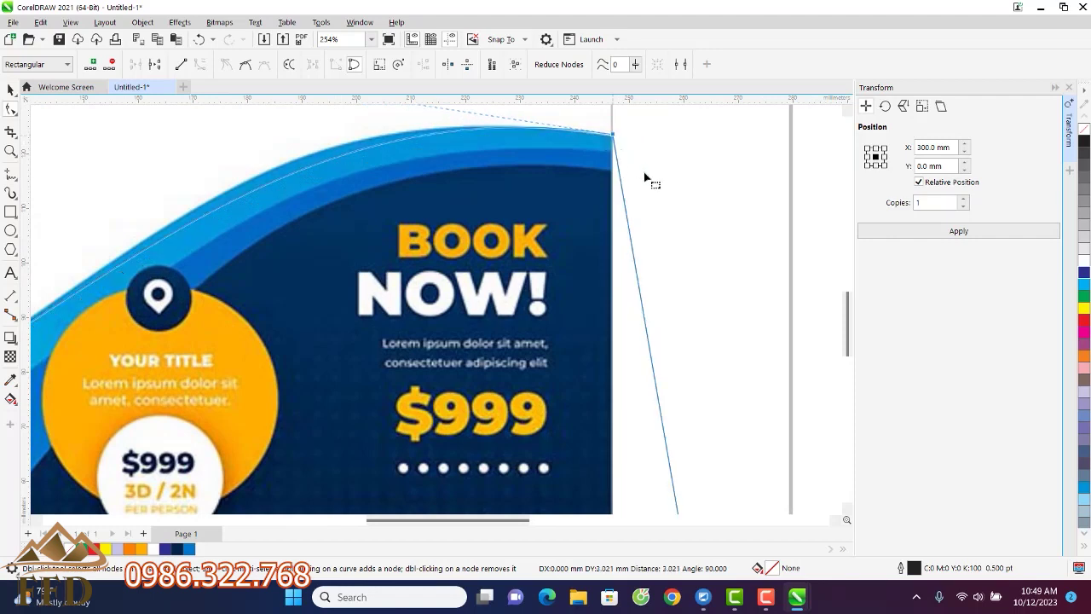
Adjust both curve handles so the outline's top segment follows the light-blue band's upper edge
scroll(645, 178, down, 2)
scroll(455, 168, down, 1)
scroll(383, 141, up, 2)
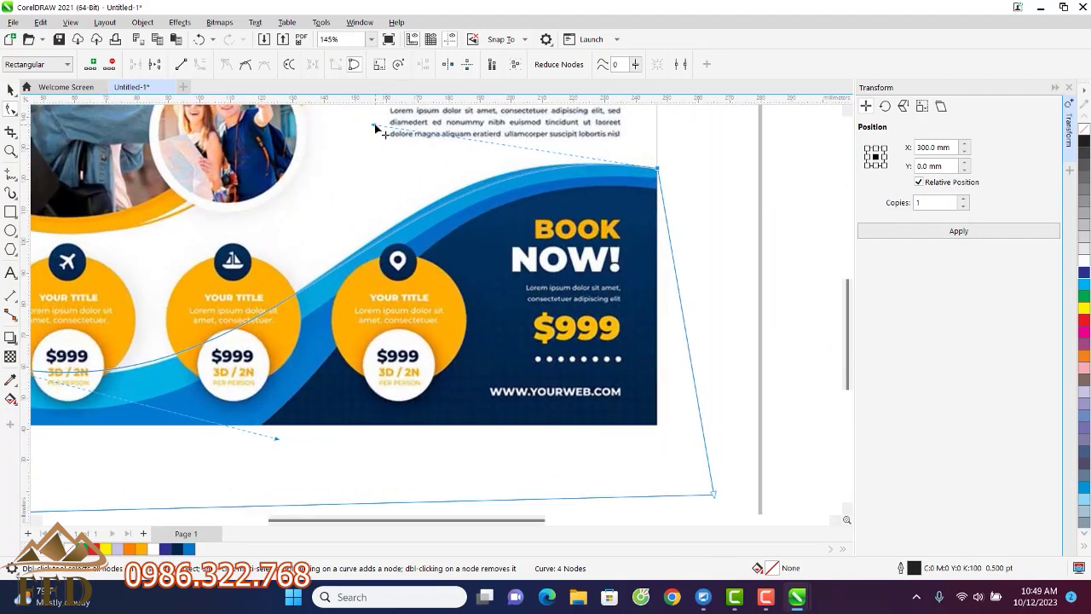
drag(378, 127, 358, 119)
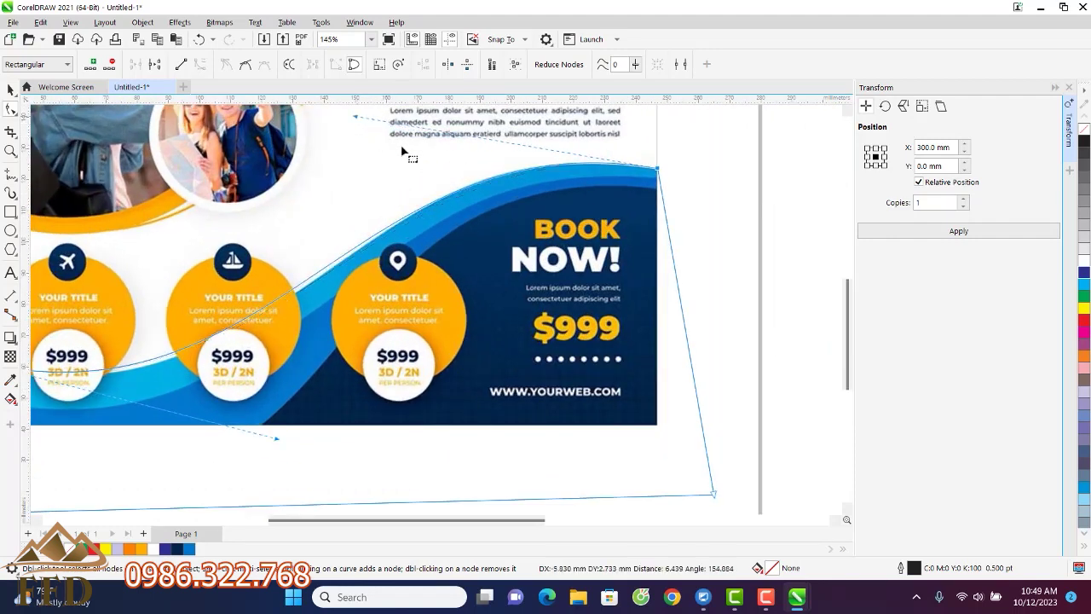
scroll(406, 151, down, 2)
drag(314, 368, 339, 382)
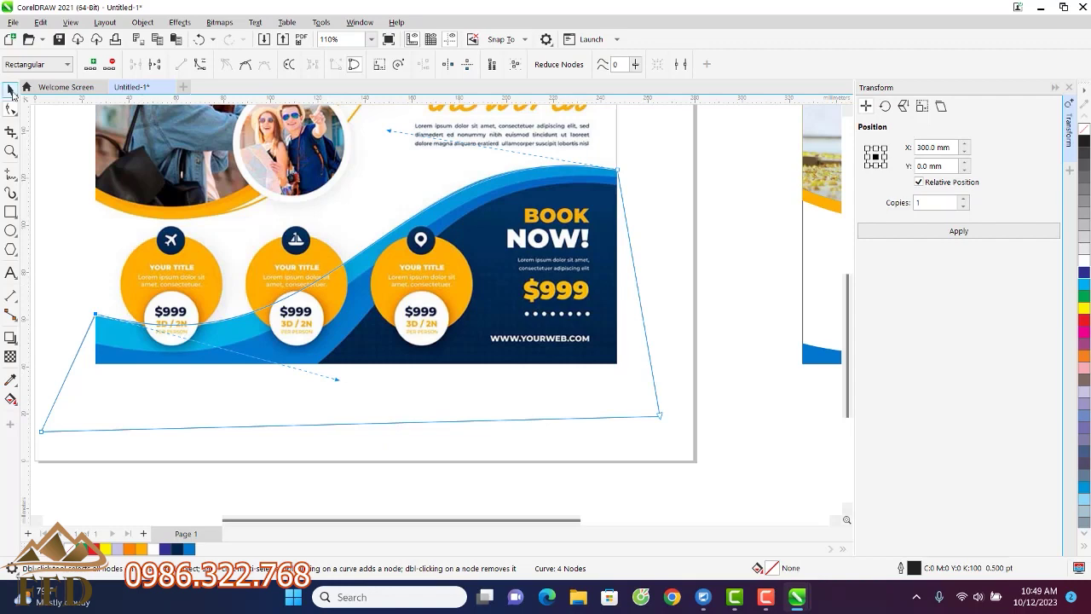
Move the traced outline 300 mm to the right onto the frame with the number of copies set to 0
click(10, 89)
scroll(243, 311, down, 5)
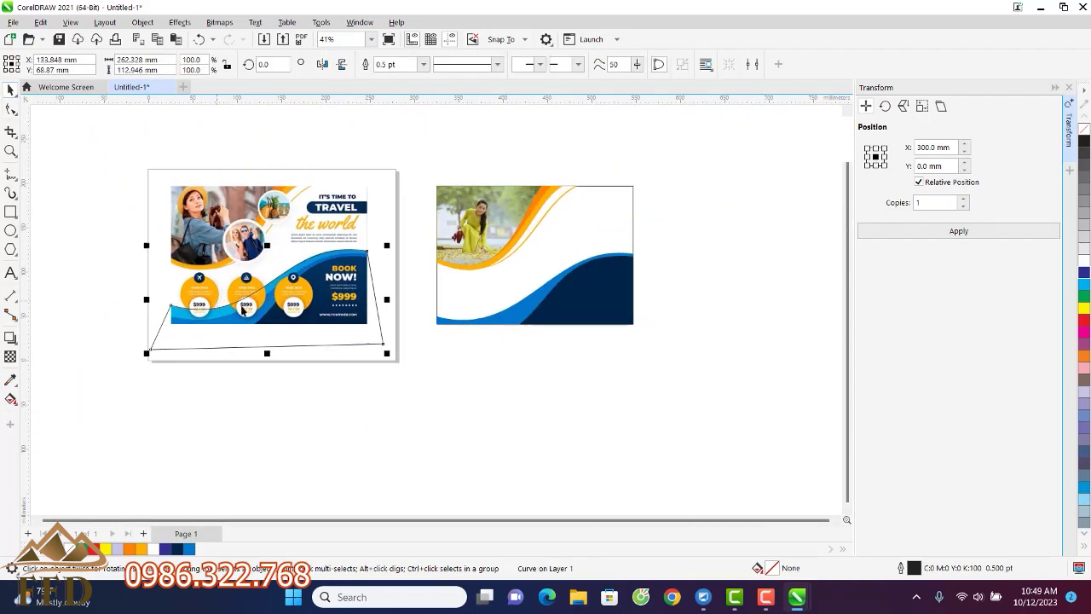
click(963, 207)
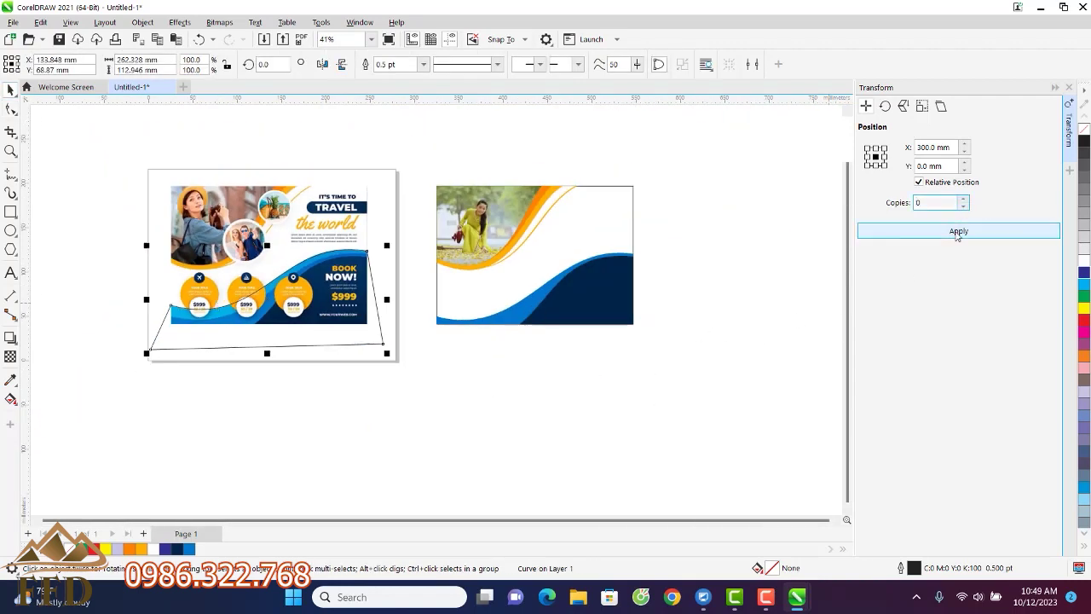
click(956, 232)
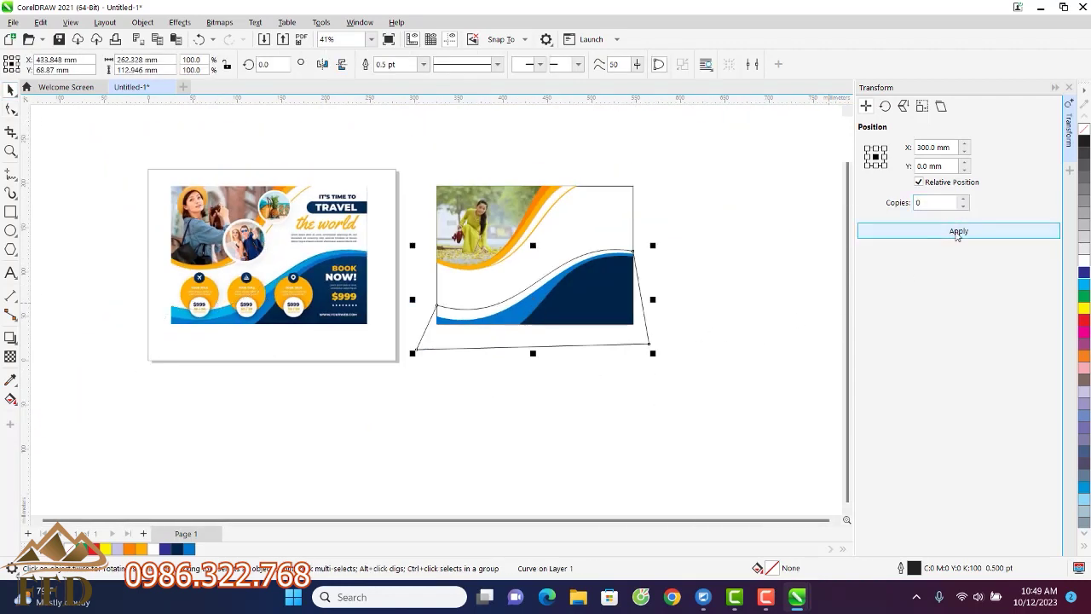
Intersect the moved outline with the frame rectangle and shift the original outline into the empty area below the flyers
shift+click(631, 222)
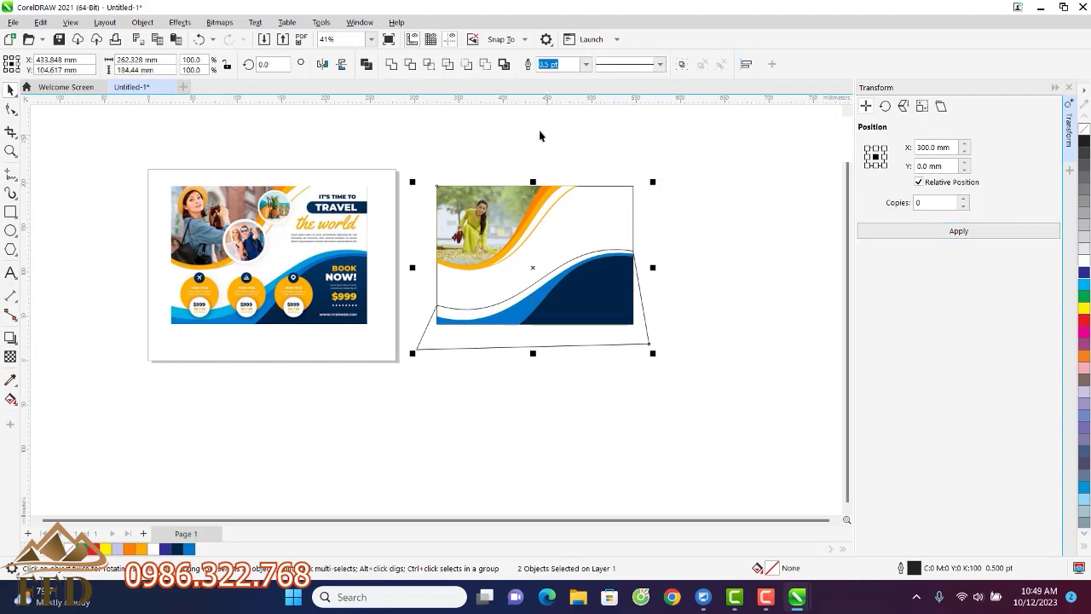
click(663, 322)
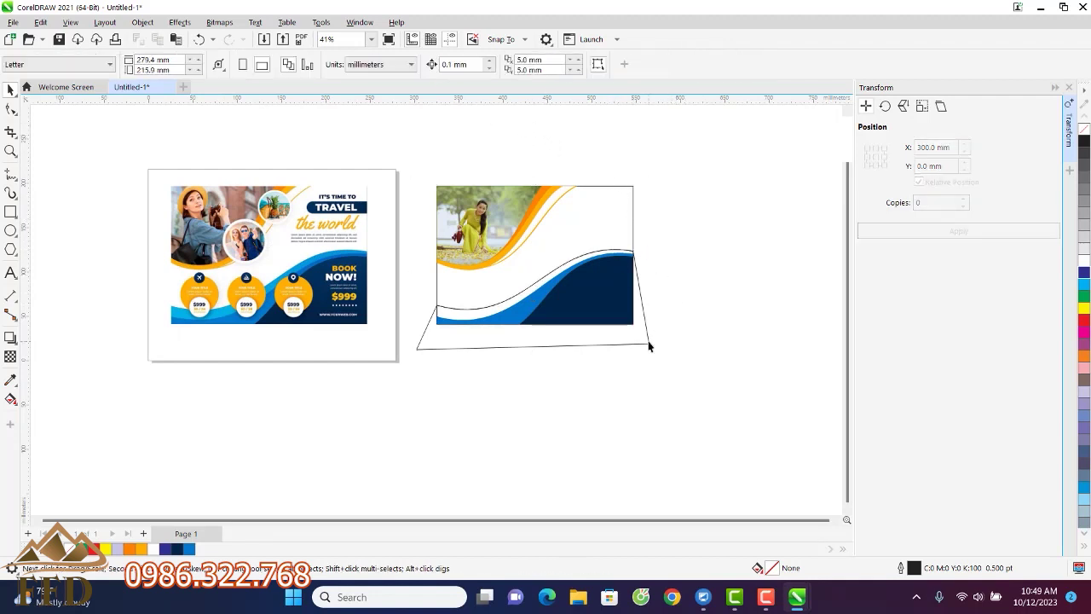
drag(648, 343, 497, 486)
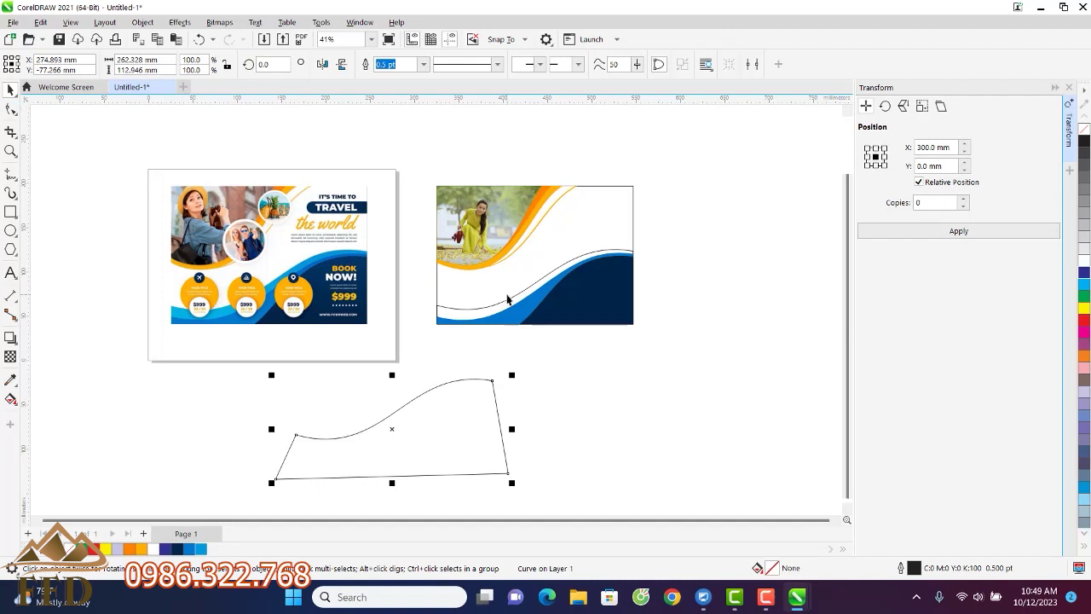
Fill the new cropped wave piece with light blue, R1 G153 B218, and delete the leftover outline below the flyers
click(509, 302)
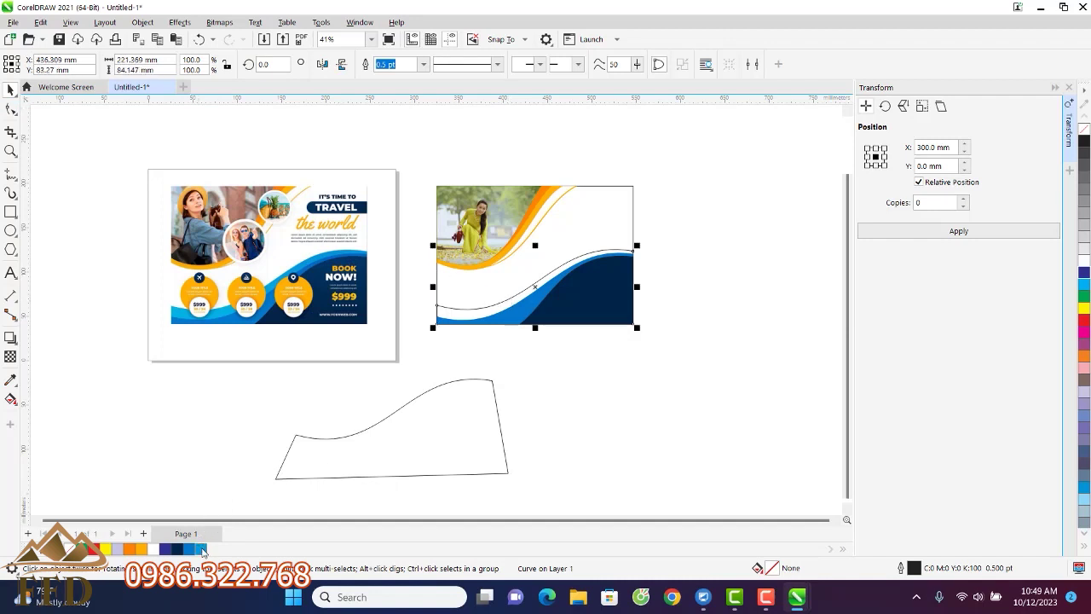
click(202, 549)
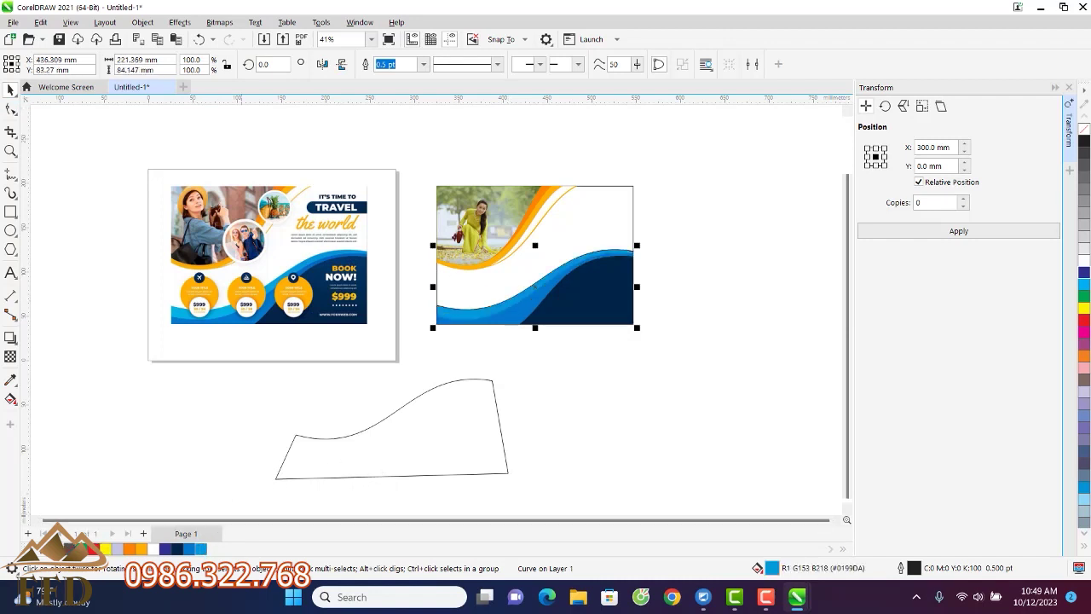
click(524, 398)
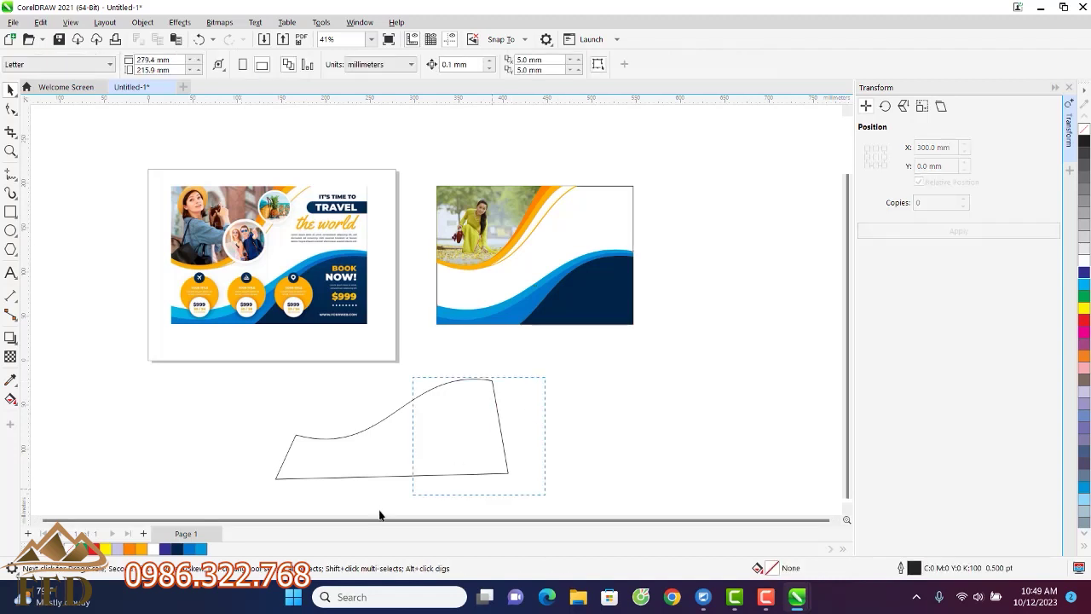
drag(380, 515, 272, 467)
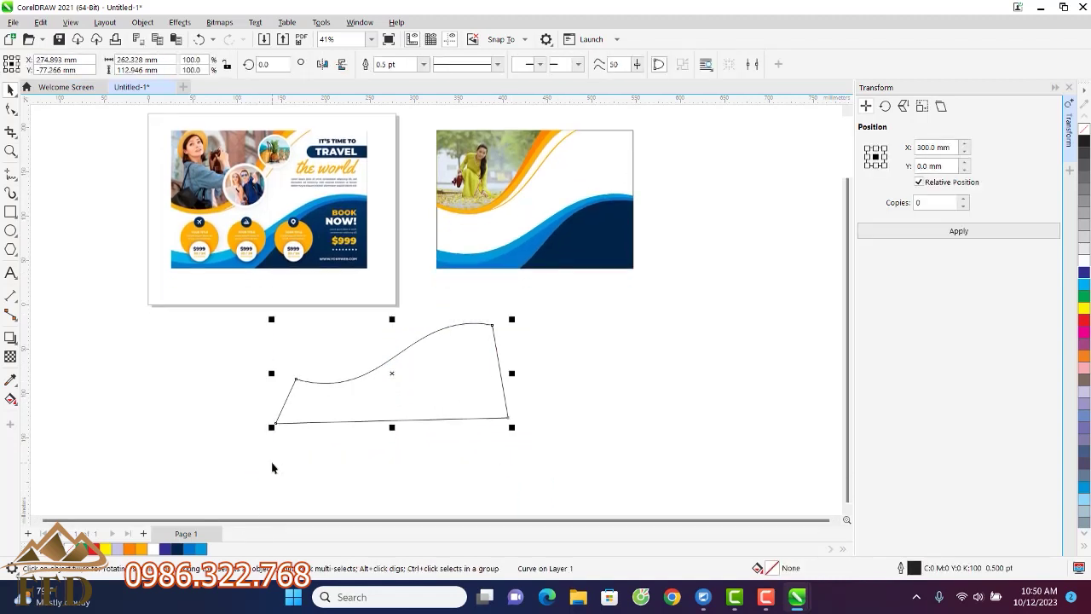
key(Delete)
scroll(515, 369, down, 1)
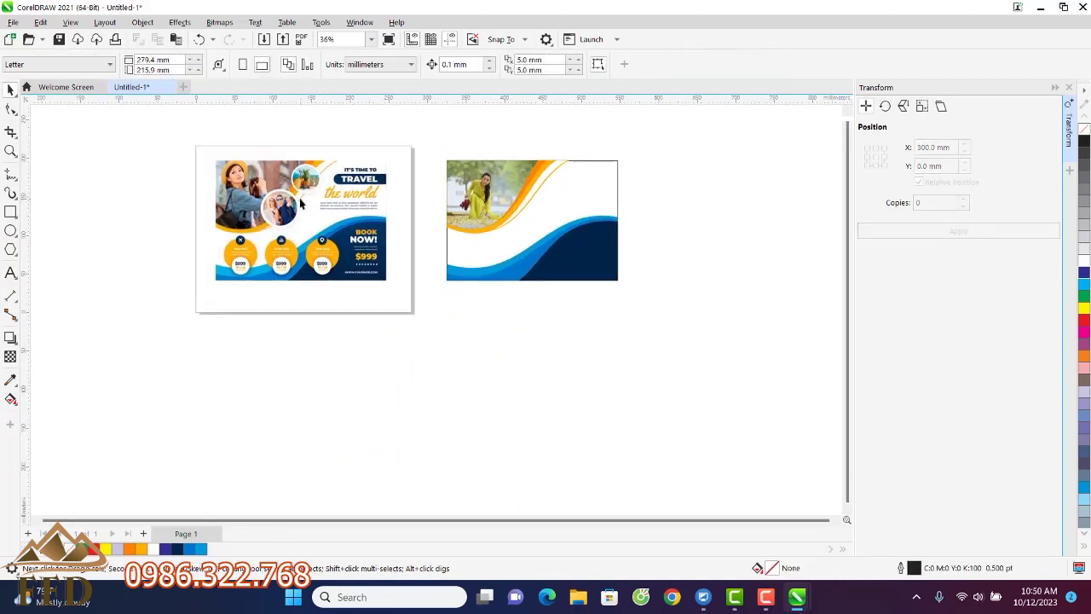
Draw a circle about 50.7 mm in diameter around the white ring of the couple's photo in the reference flyer
scroll(300, 202, up, 10)
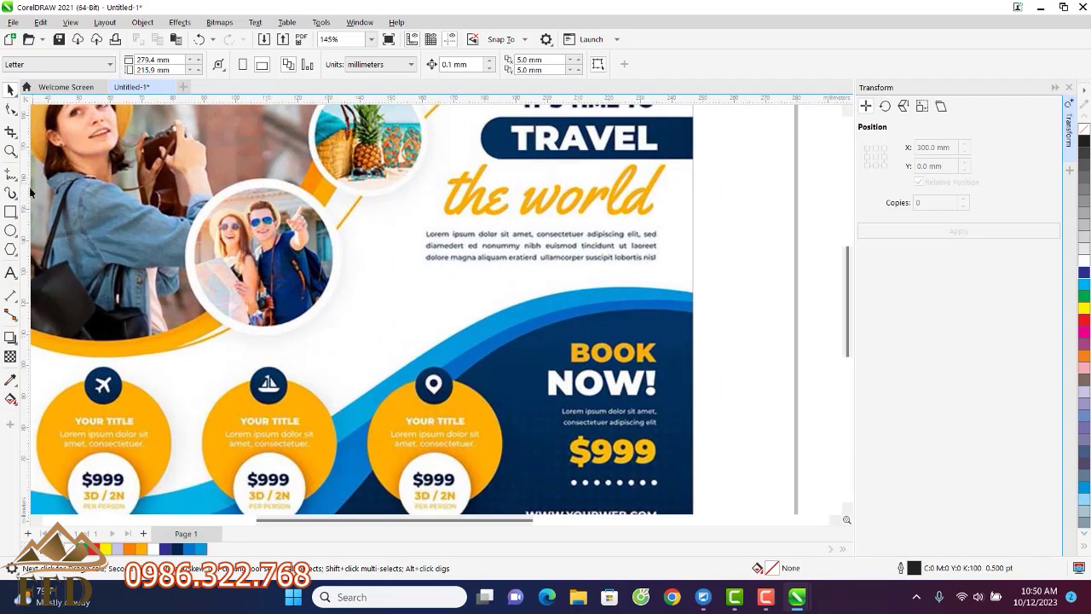
click(11, 230)
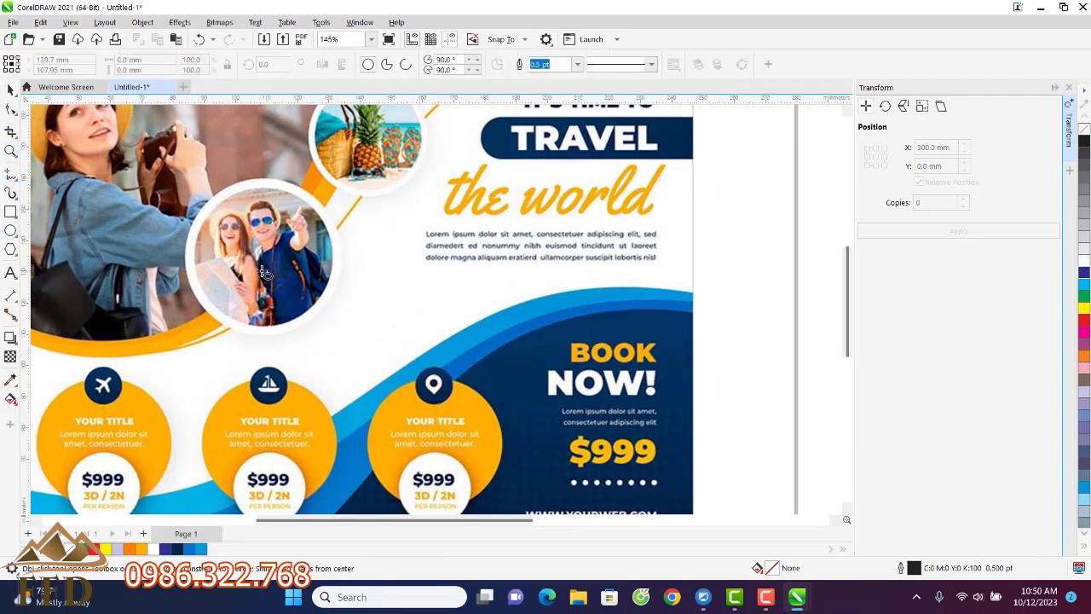
drag(265, 261, 337, 339)
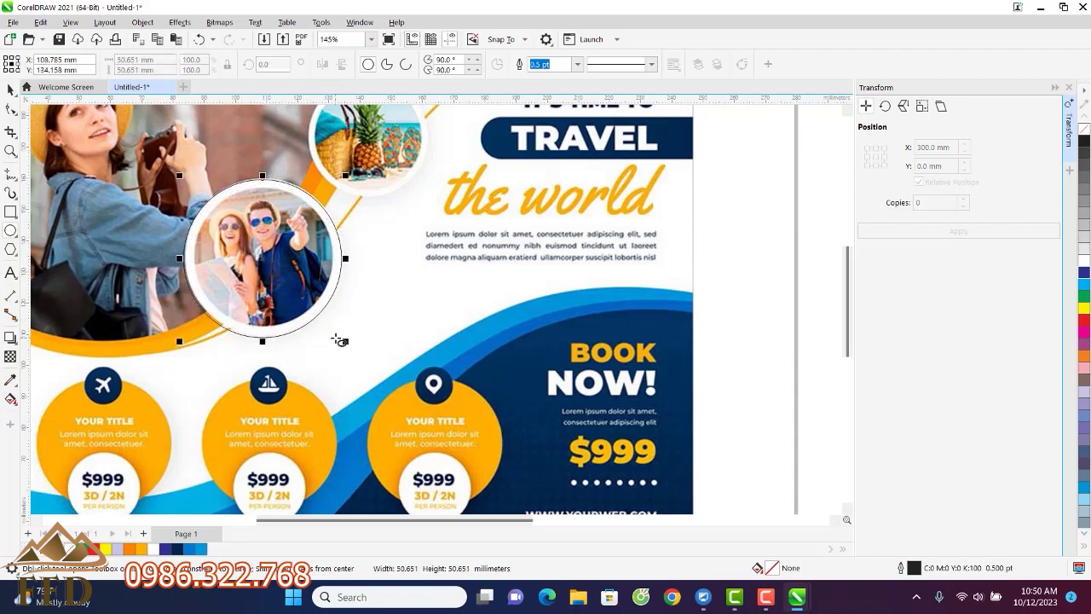
Nudge the circle in small increments until it lines up with the outer edge of the photo's white ring
key(Up)
key(Up)
key(Up)
key(Up)
key(Up)
key(Up)
key(Up)
key(Up)
key(Up)
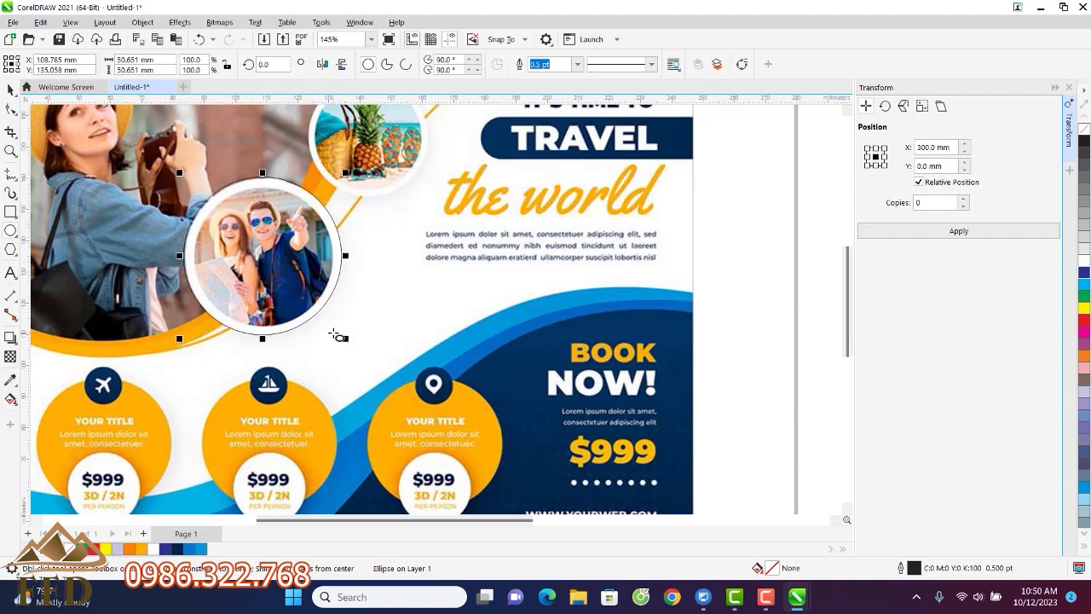
key(Down)
key(Down)
key(Down)
key(Right)
key(Right)
key(Down)
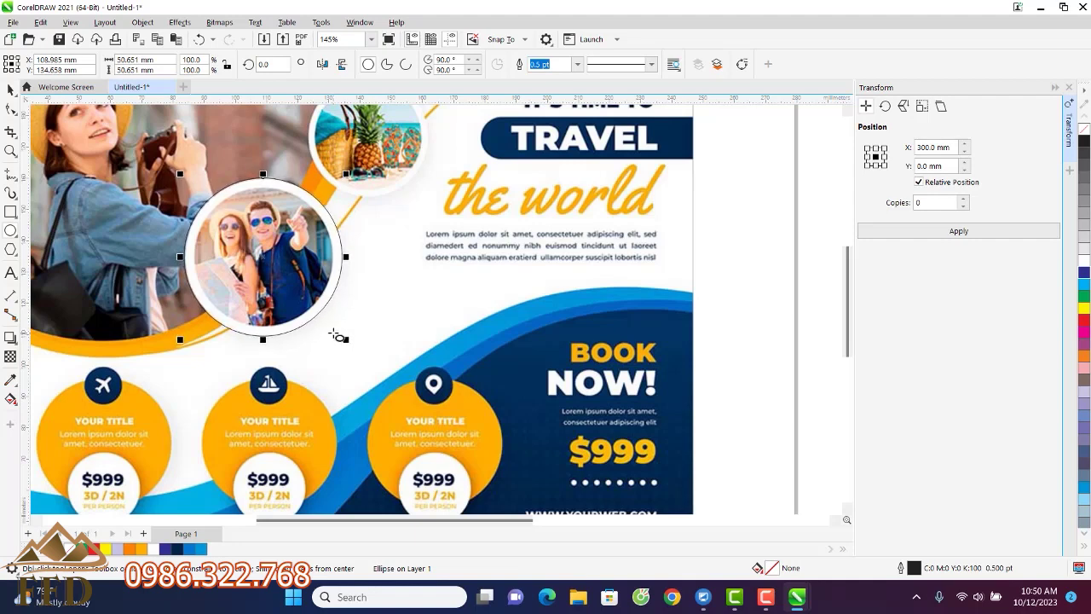
key(Up)
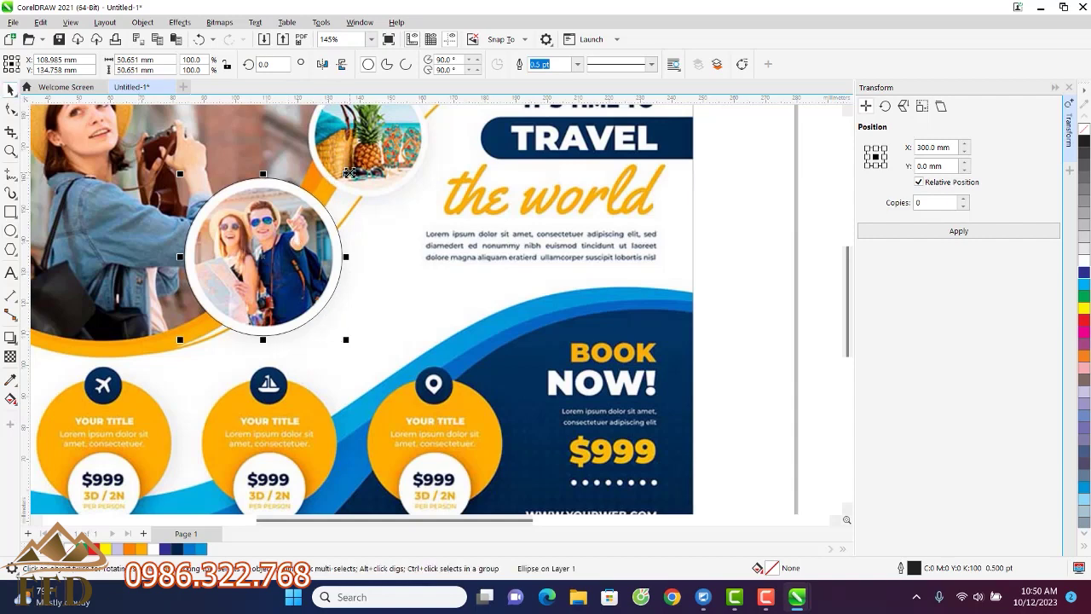
Add a concentric copy of the circle scaled to 87%, and move both circles 300 mm to the right onto the frame
drag(345, 174, 339, 178)
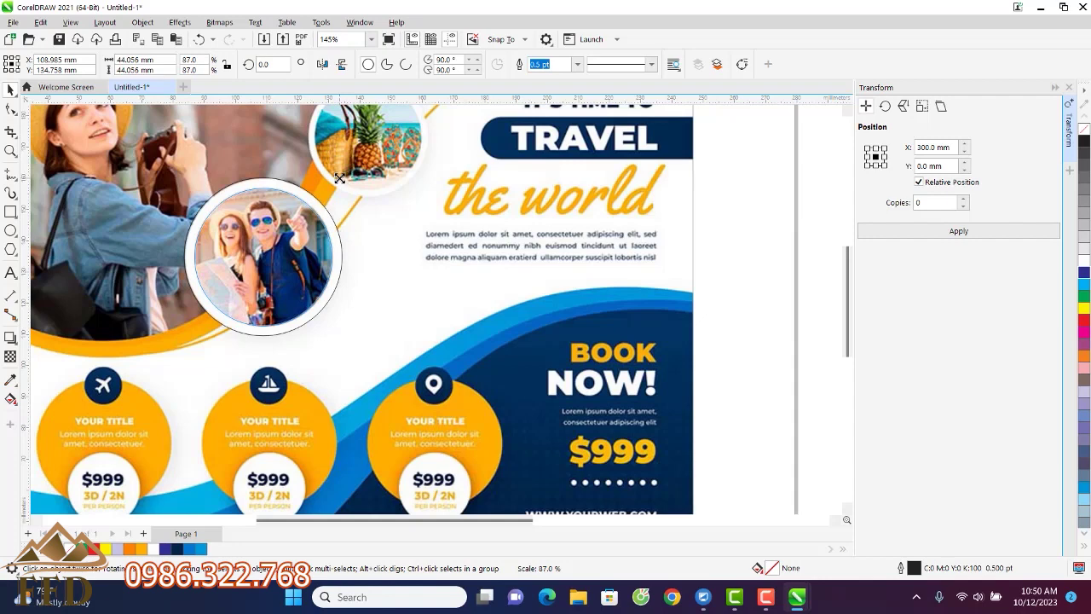
drag(339, 179, 339, 179)
scroll(305, 232, down, 4)
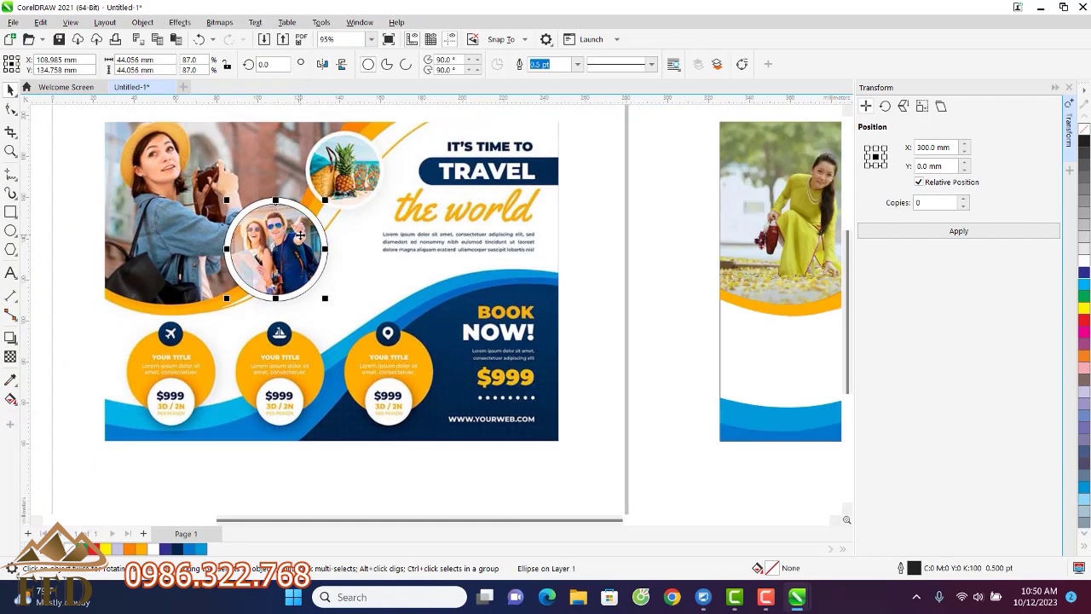
drag(132, 206, 361, 304)
click(955, 230)
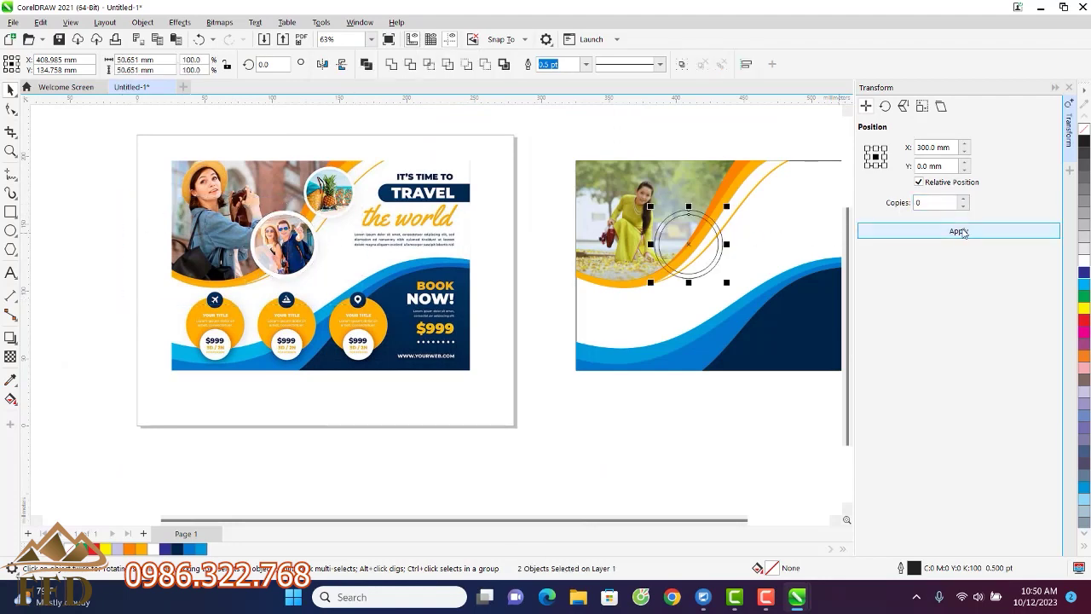
Fill the outer circle on the recreated flyer with white and remove its outline
scroll(757, 225, up, 1)
scroll(756, 225, up, 1)
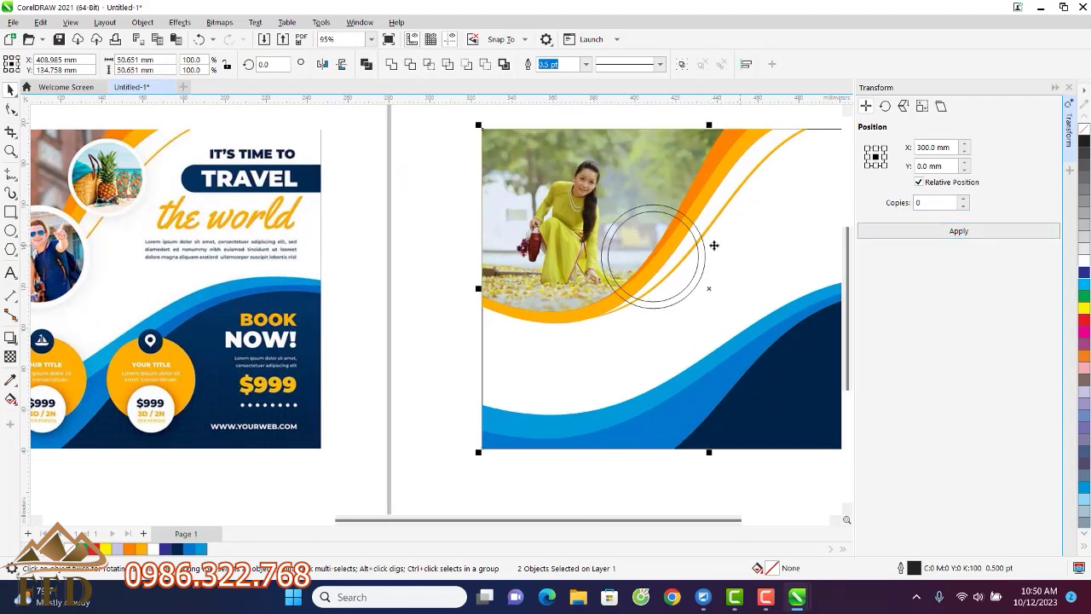
click(704, 251)
click(704, 253)
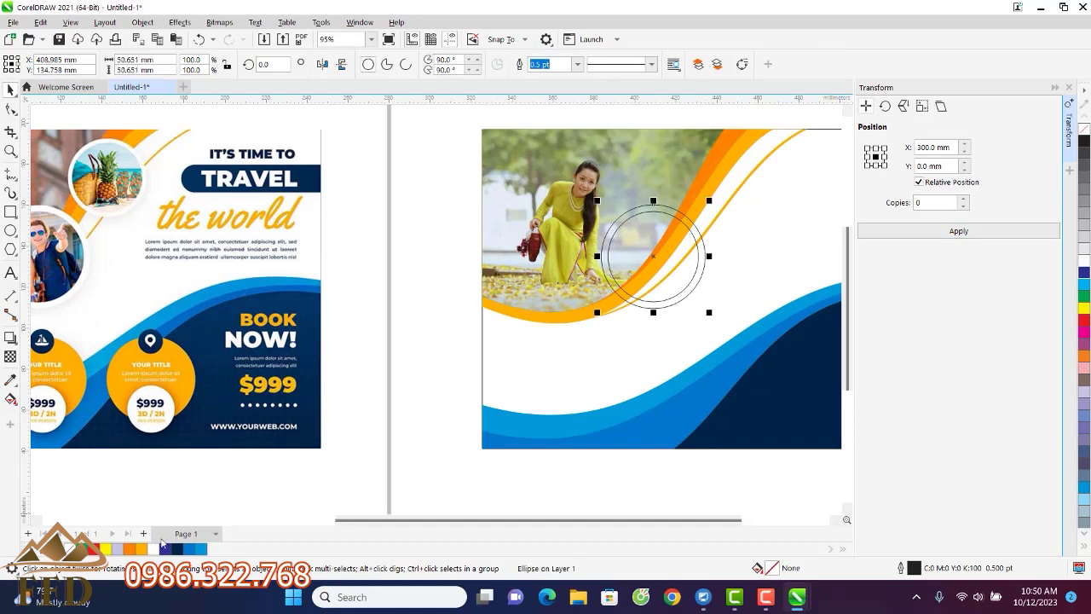
click(154, 548)
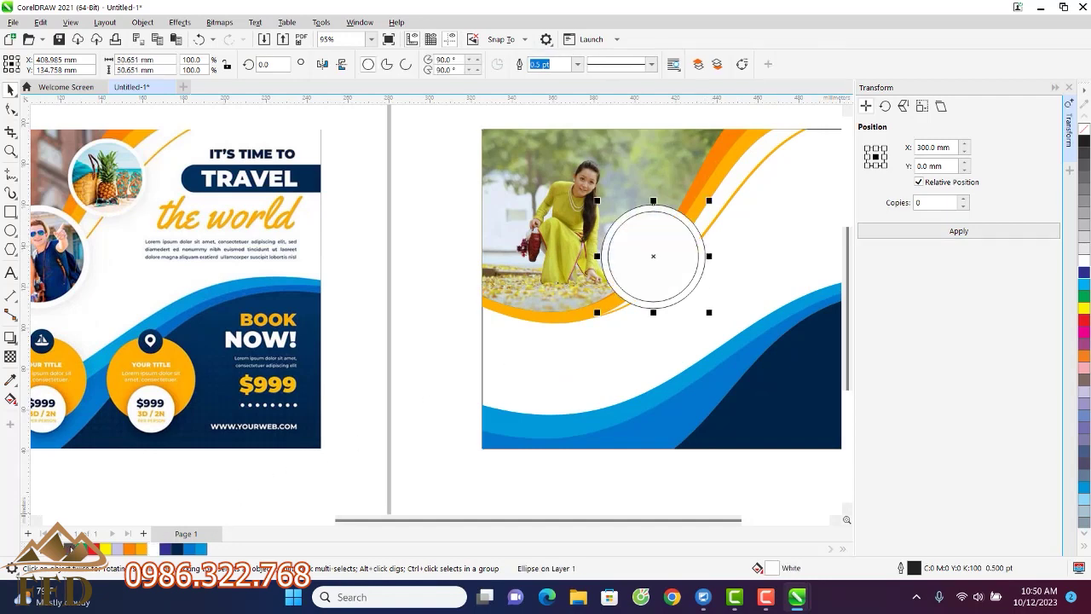
click(451, 305)
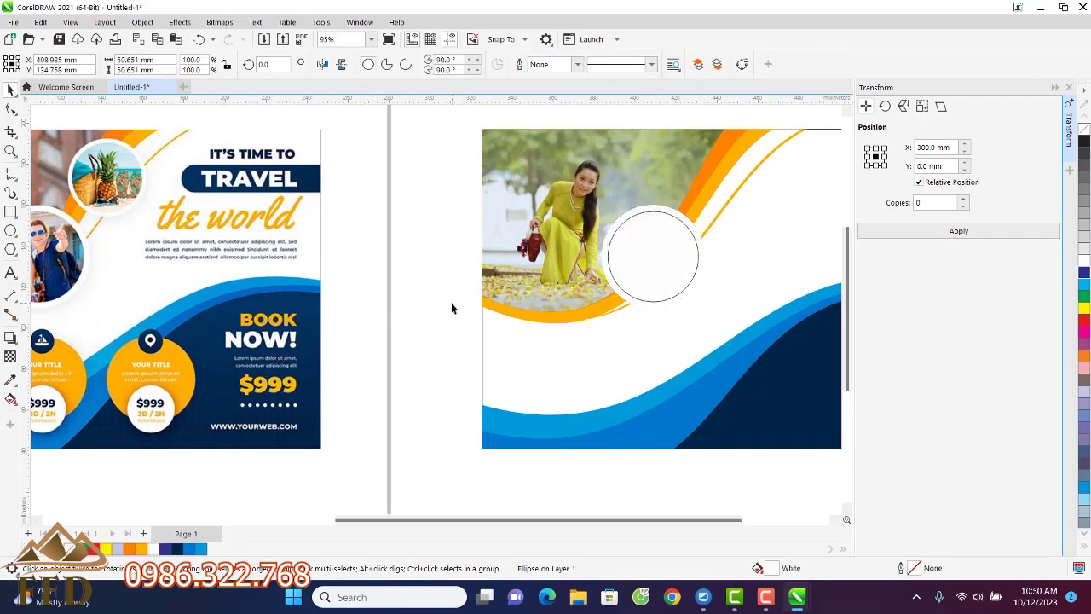
click(690, 234)
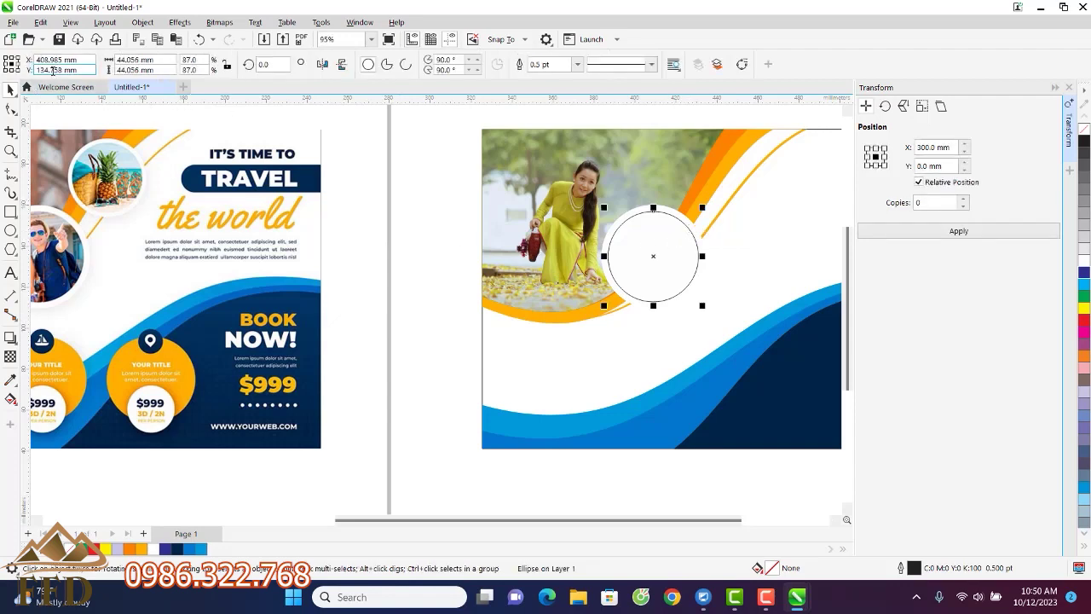
click(441, 182)
click(28, 39)
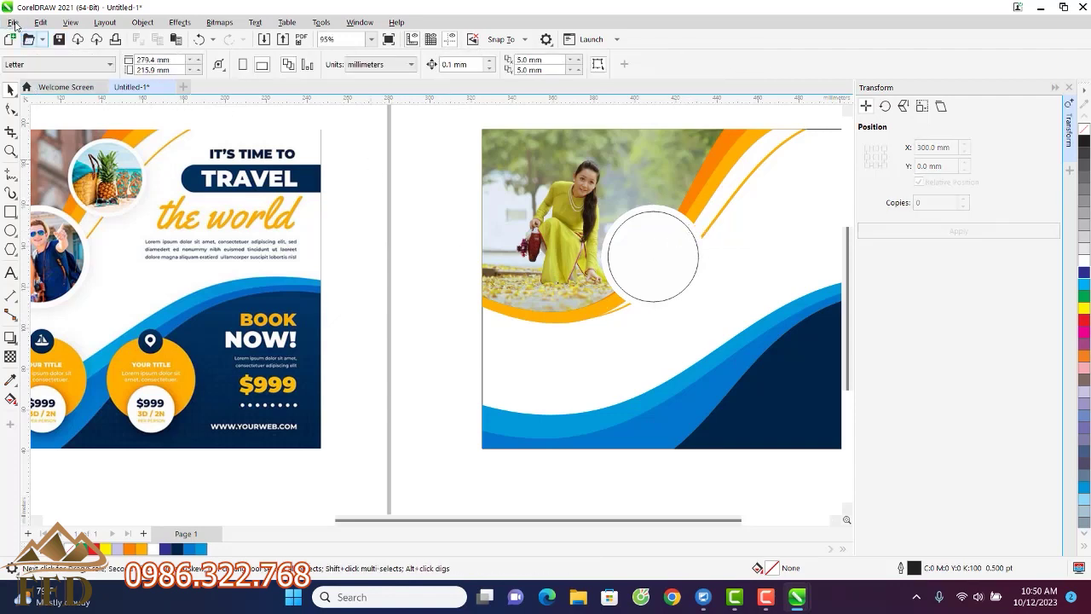
click(529, 10)
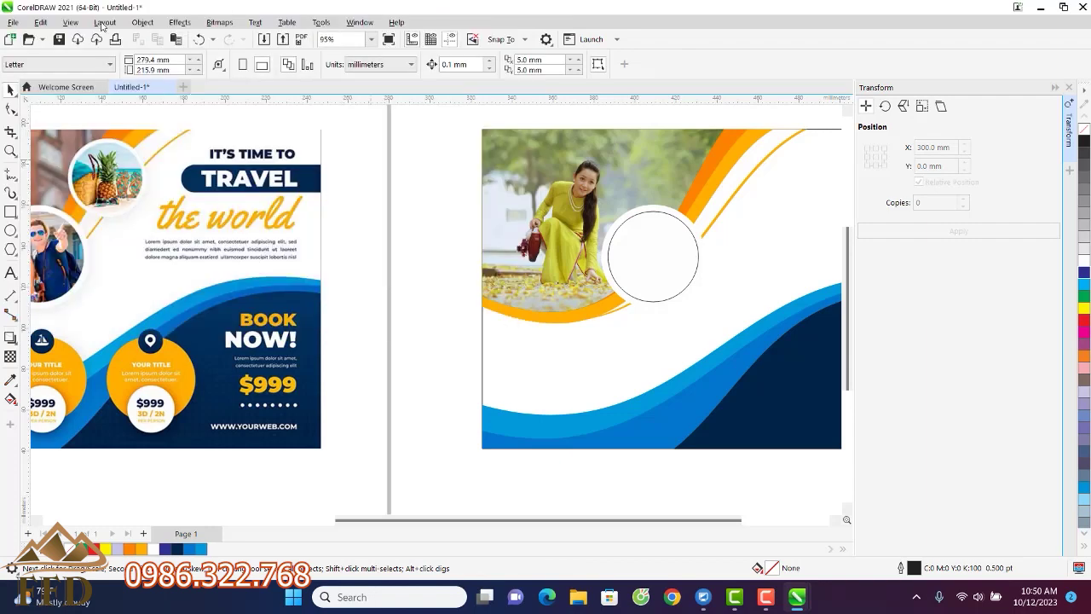
Import the image "anh sau" from the Desktop and place it beside the circles on the recreated flyer
click(12, 22)
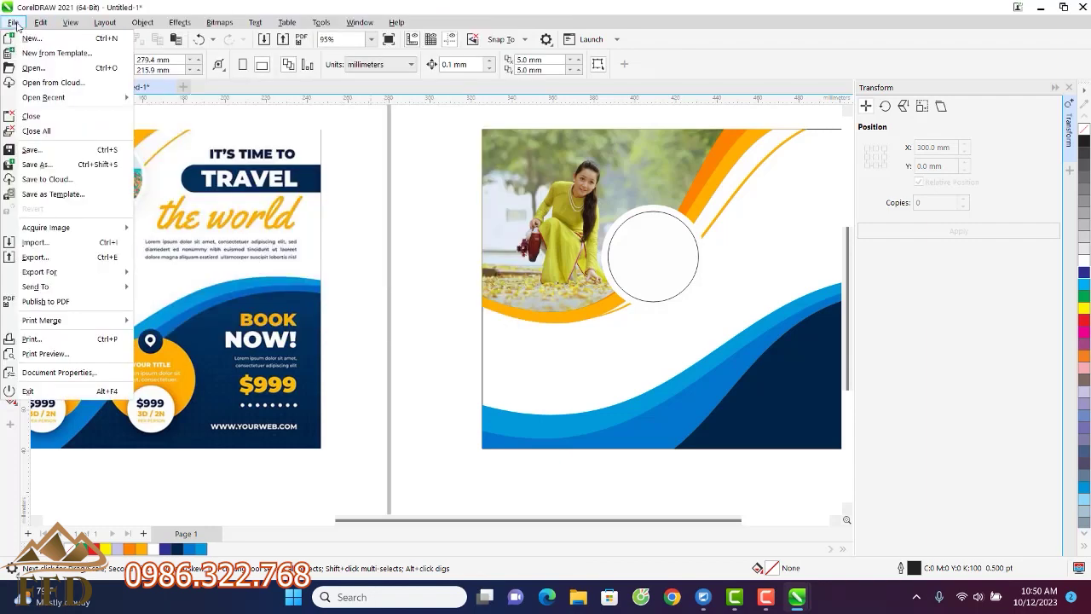
click(45, 243)
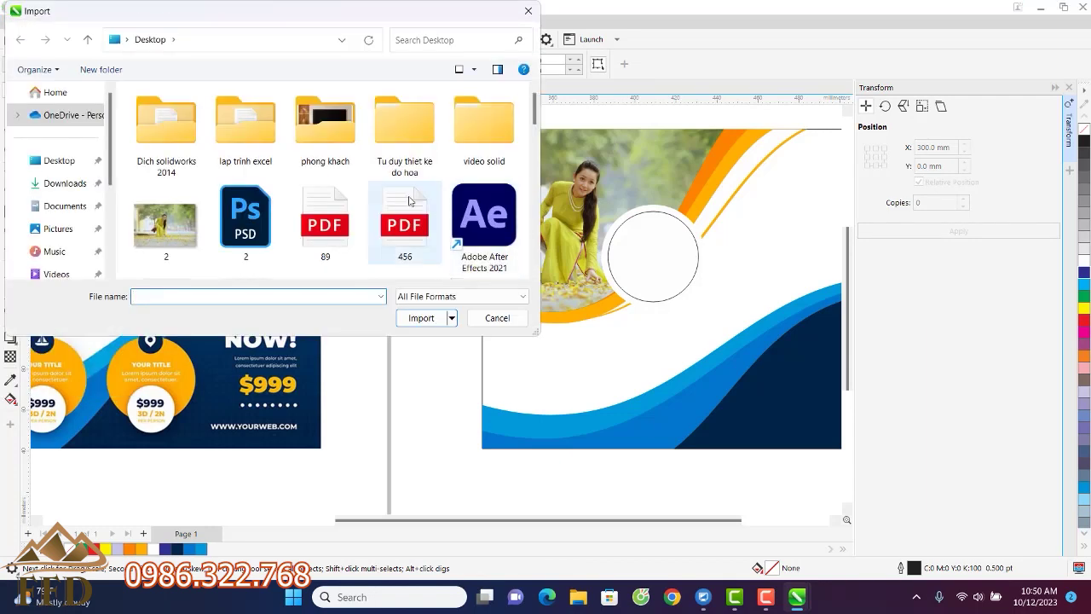
scroll(408, 200, down, 5)
scroll(409, 200, down, 3)
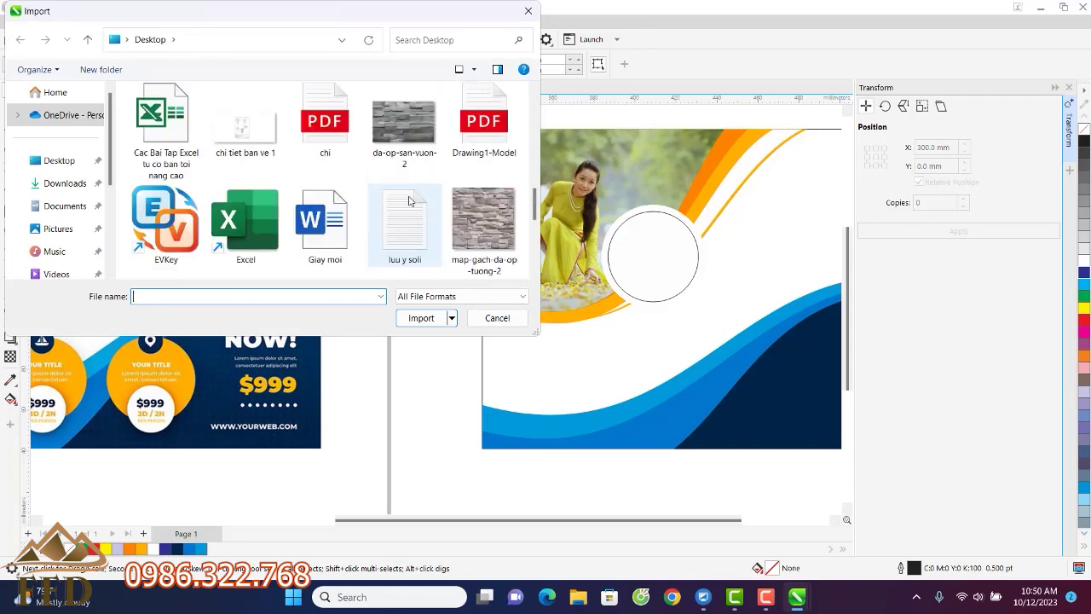
scroll(408, 200, down, 5)
scroll(408, 201, up, 10)
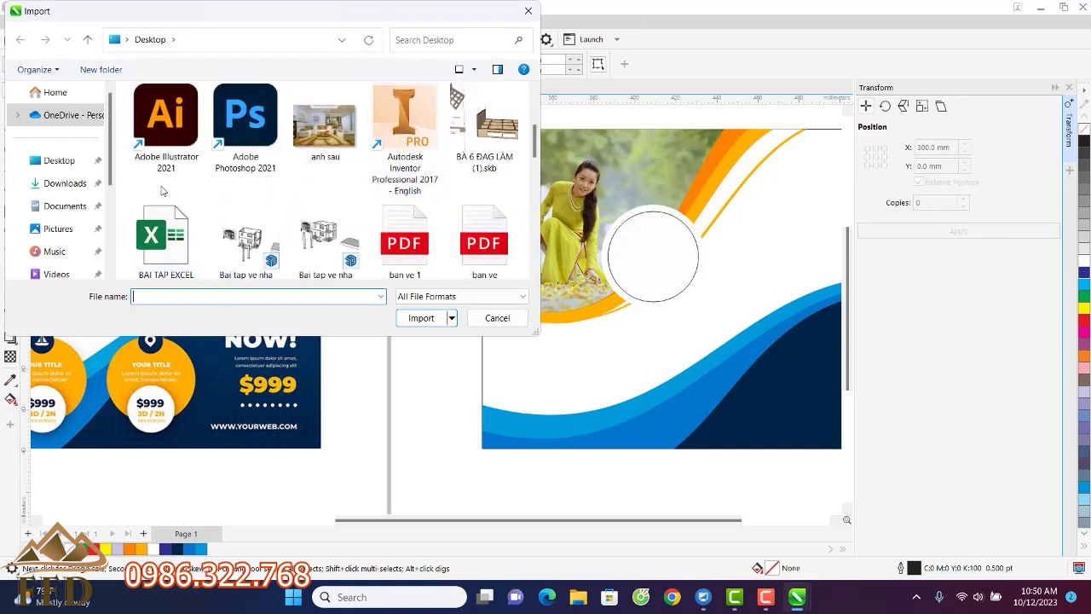
click(330, 134)
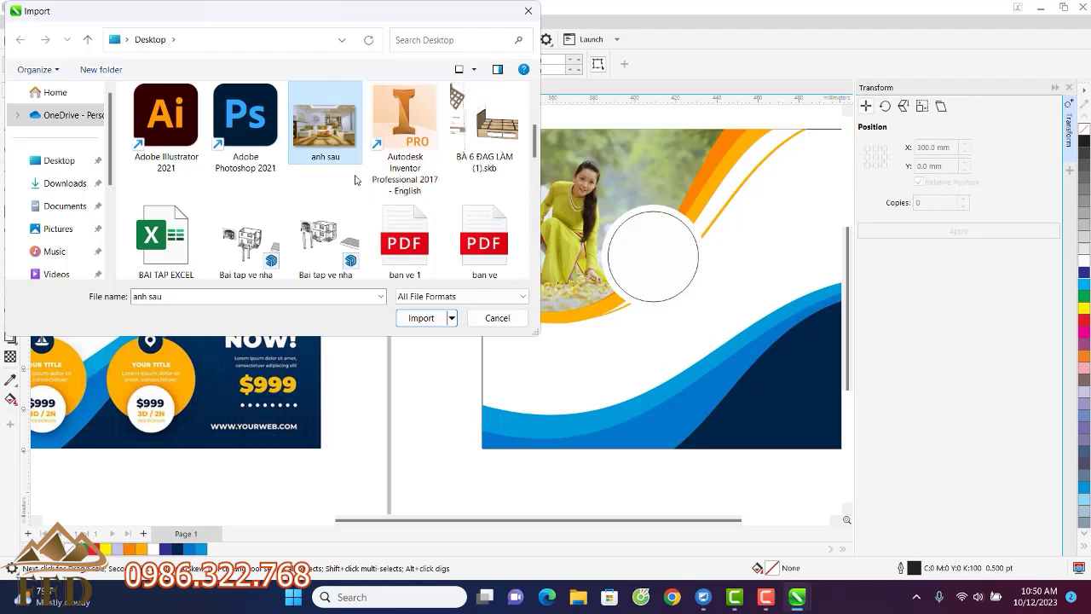
click(422, 318)
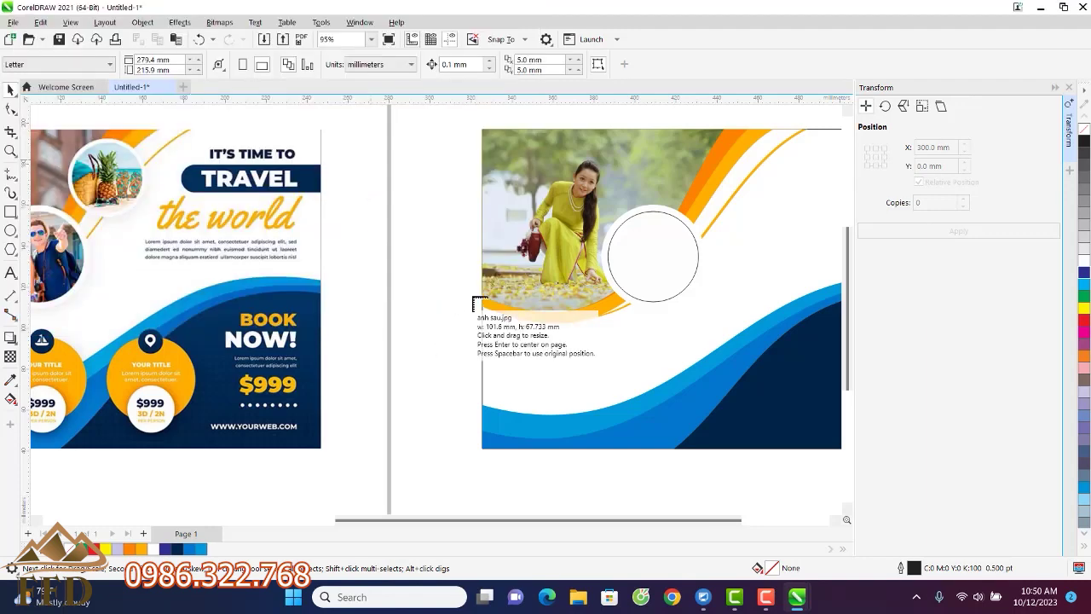
click(427, 217)
scroll(431, 240, down, 1)
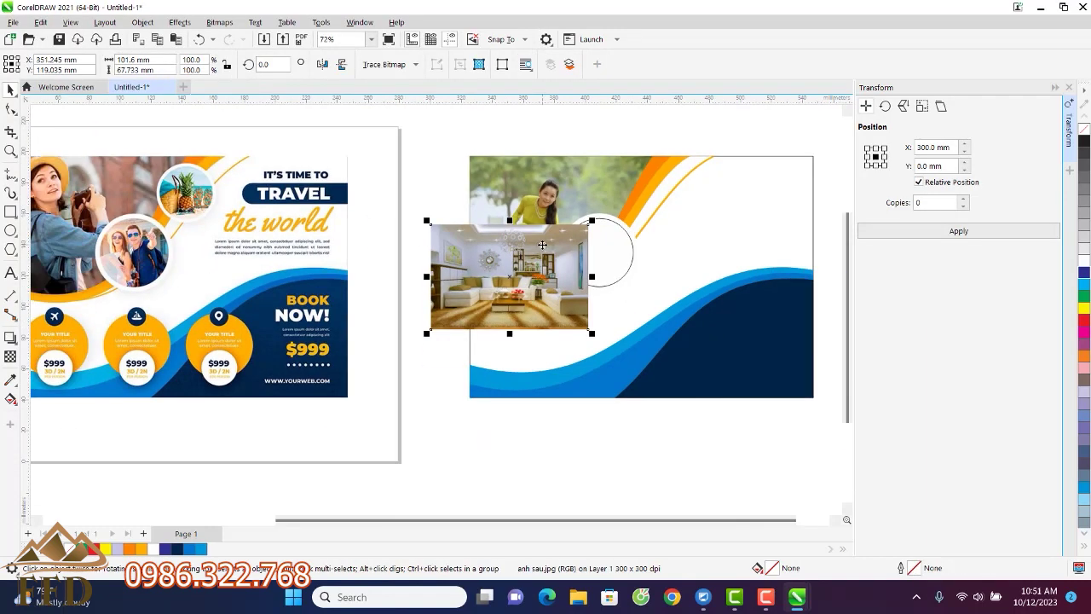
Move the living-room photo over the inner circle and scale it to about 74.6 mm wide so it still covers the circle
click(632, 252)
click(633, 256)
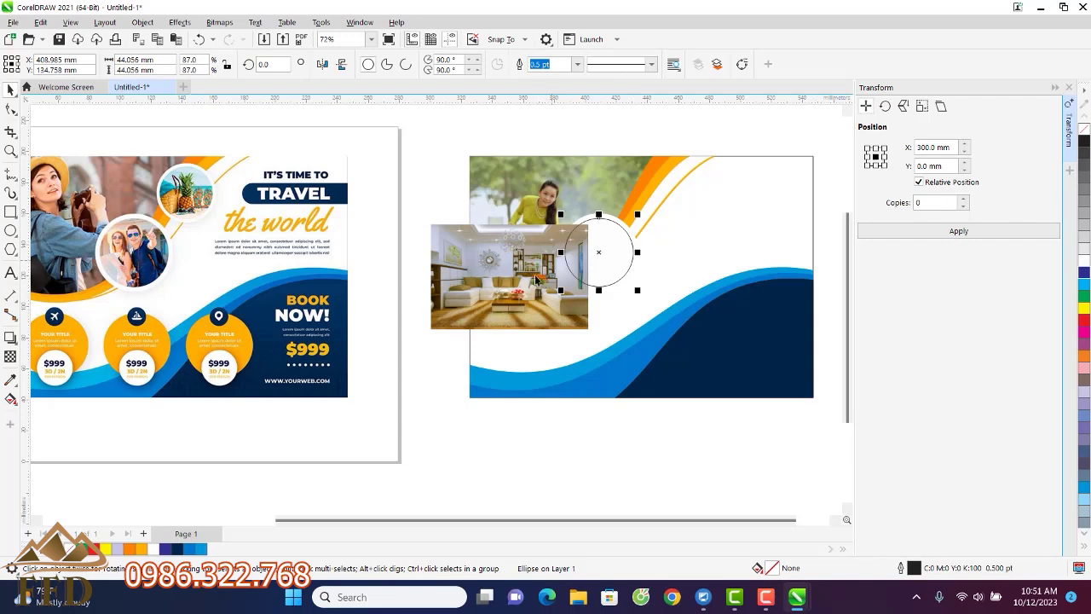
drag(537, 280, 596, 266)
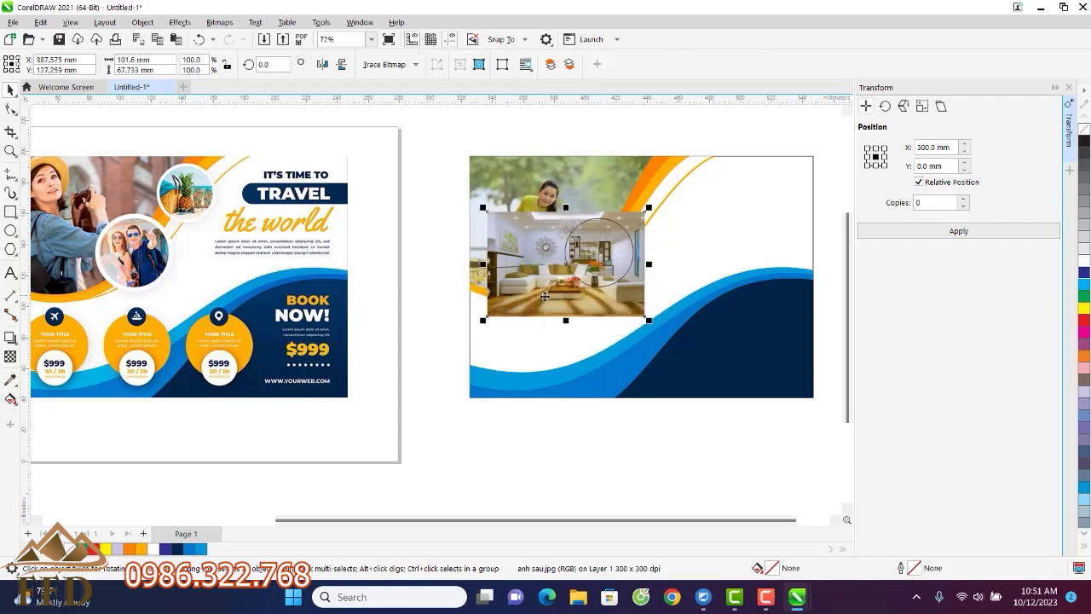
drag(488, 325, 527, 317)
drag(550, 273, 558, 277)
scroll(629, 235, up, 2)
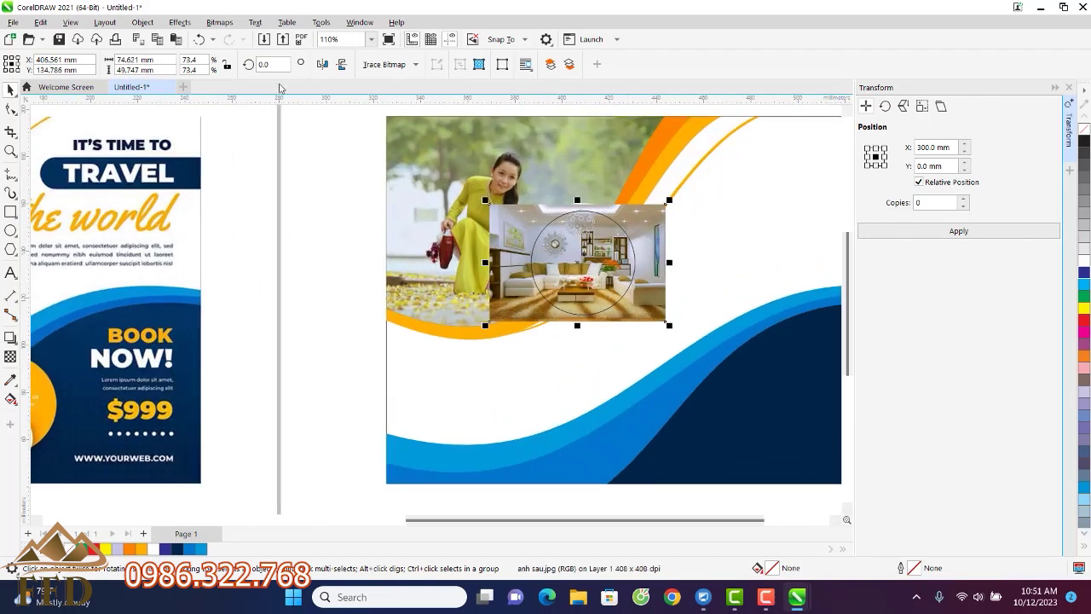
PowerClip the living-room photo into the inner circle and remove the circle's outline
click(180, 22)
mouse_move(142, 22)
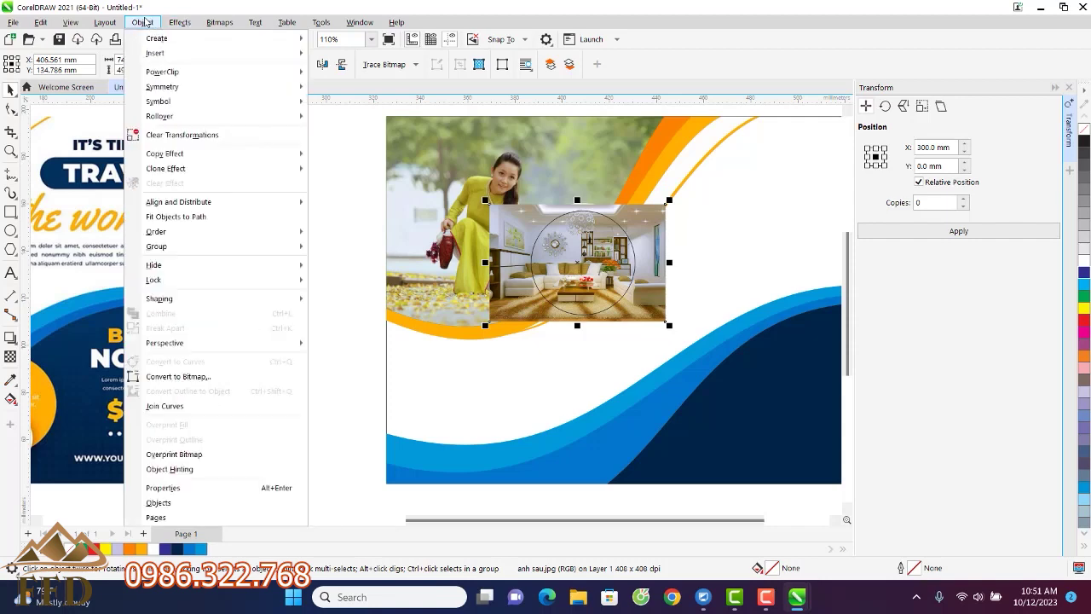
mouse_move(169, 75)
click(358, 76)
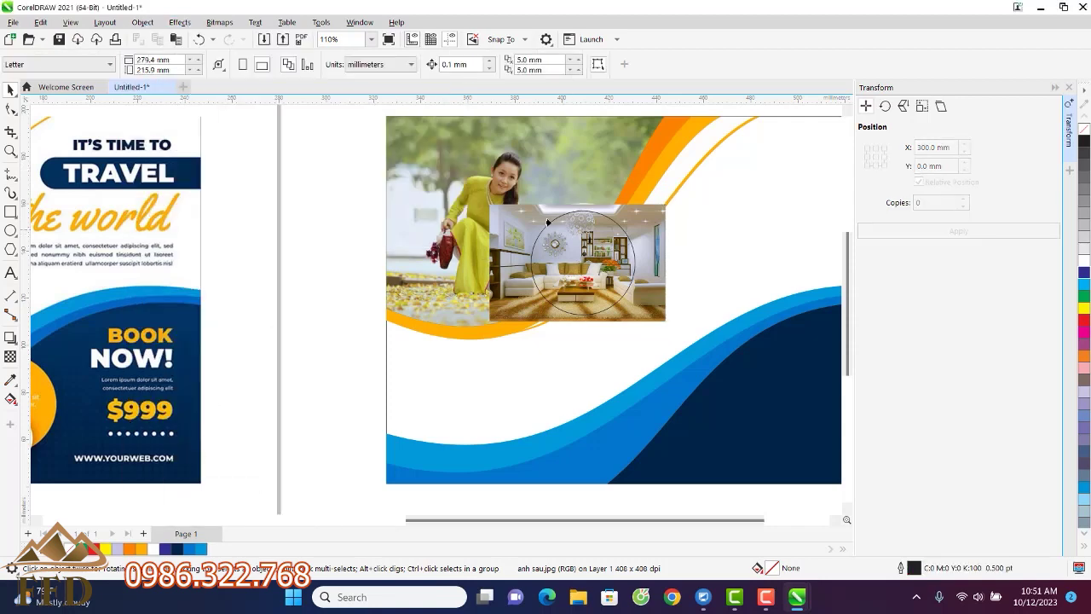
click(548, 224)
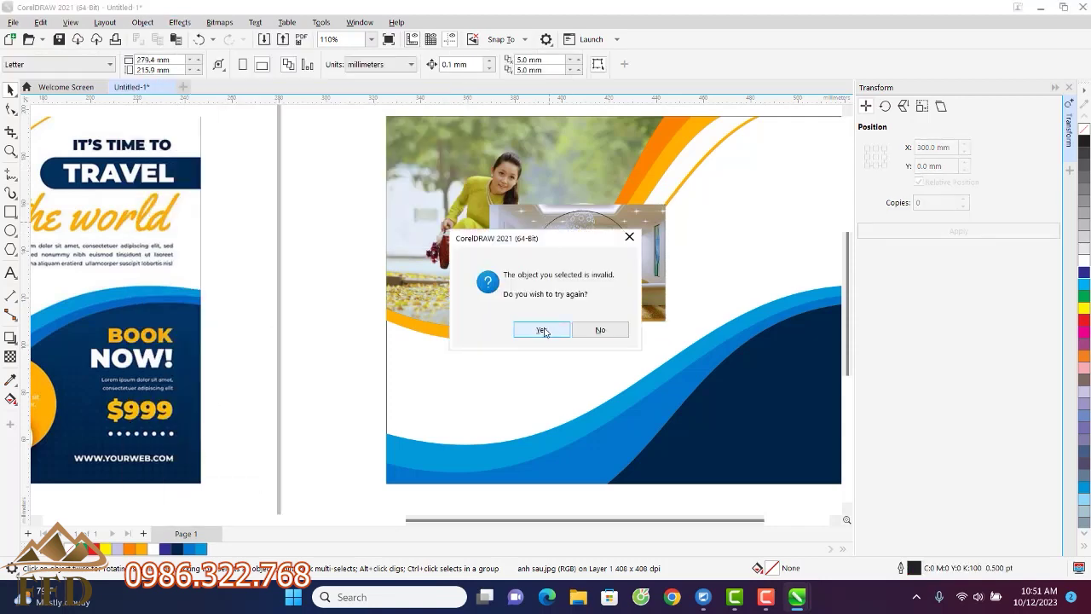
click(542, 330)
click(561, 249)
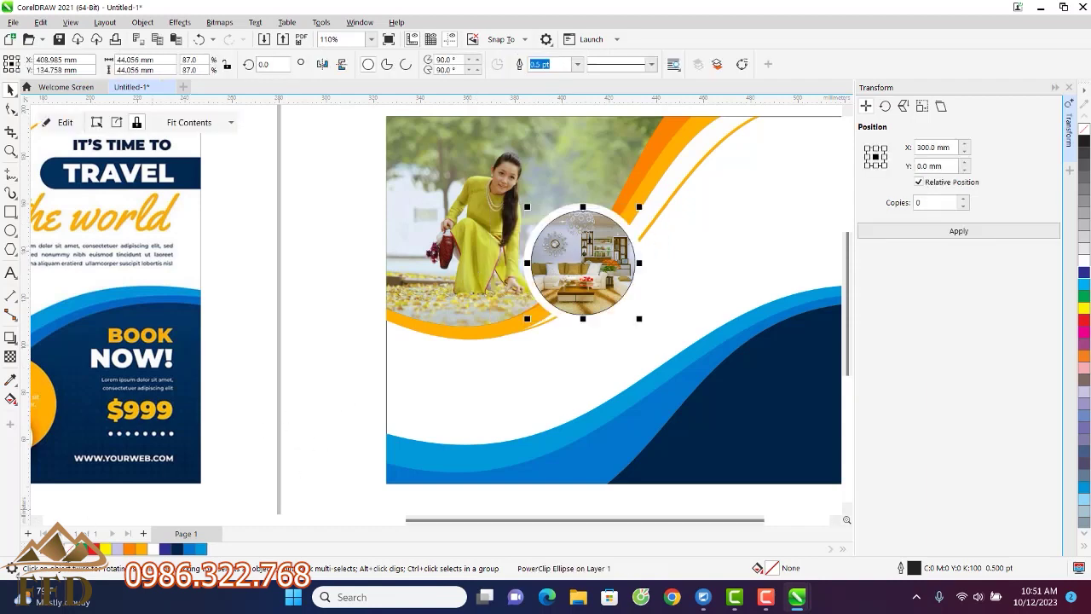
click(295, 401)
scroll(555, 322, down, 1)
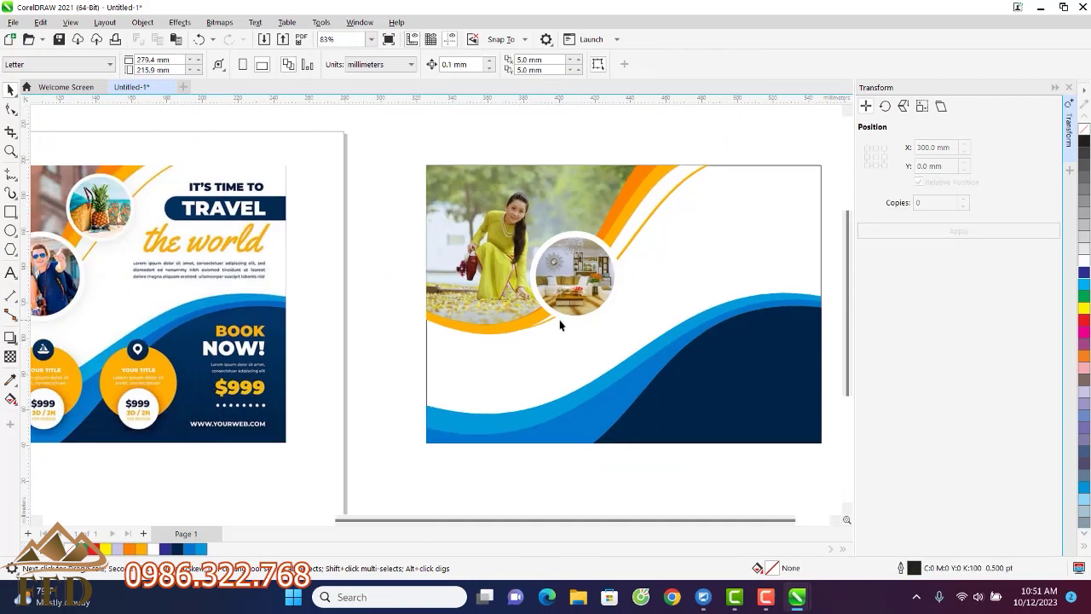
scroll(560, 324, down, 1)
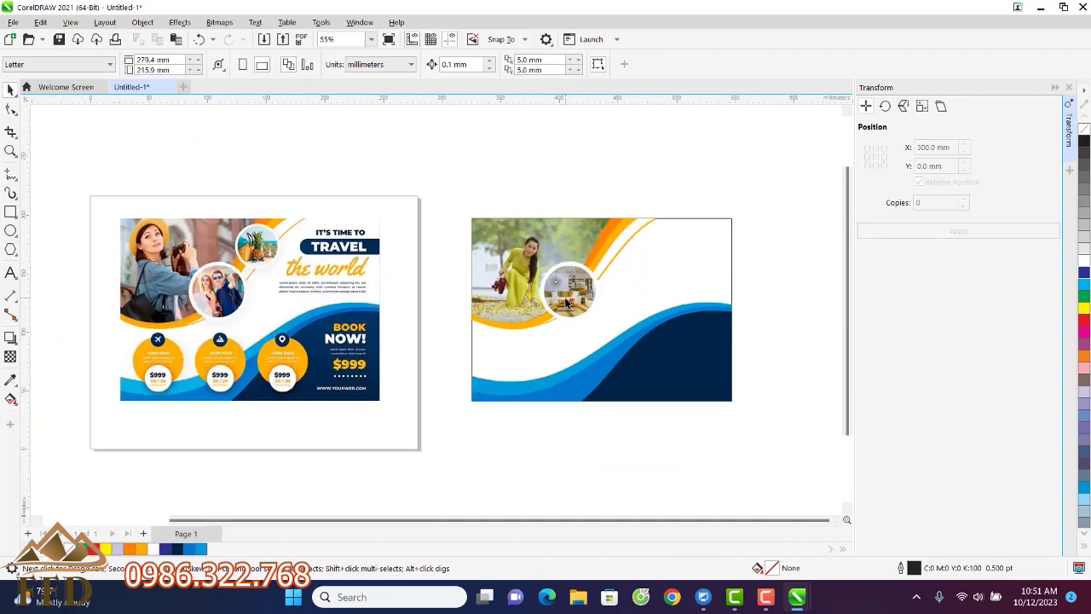
scroll(565, 301, up, 1)
scroll(706, 303, down, 1)
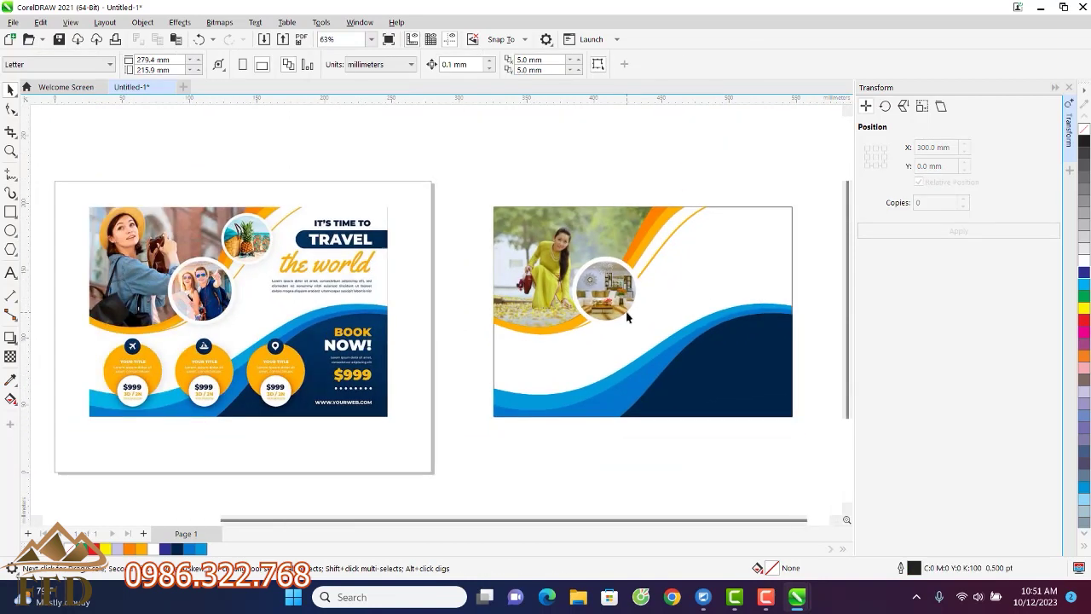
scroll(262, 319, up, 3)
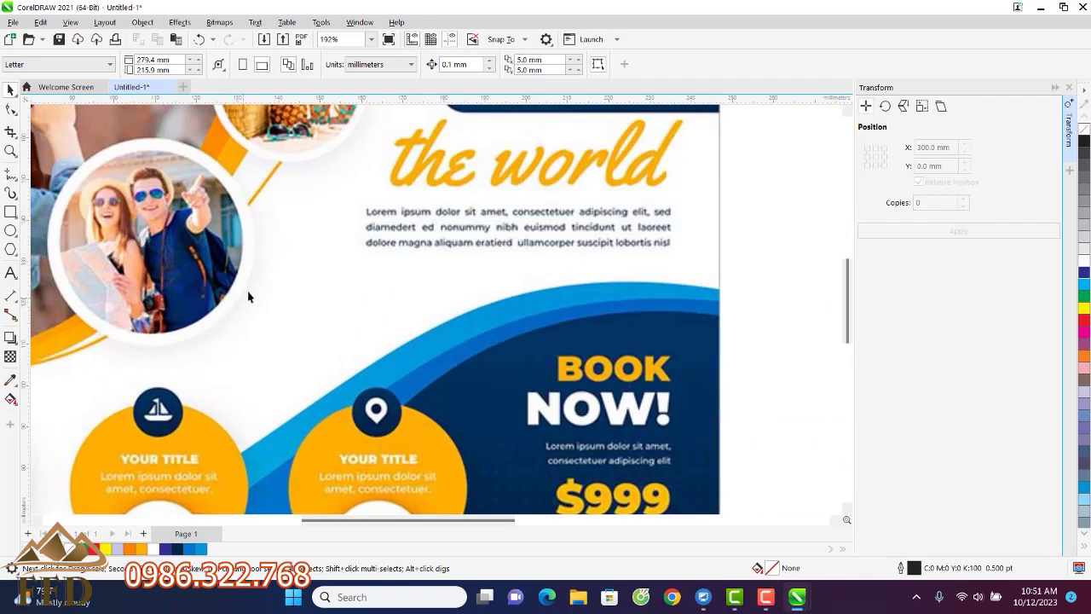
scroll(176, 332, down, 3)
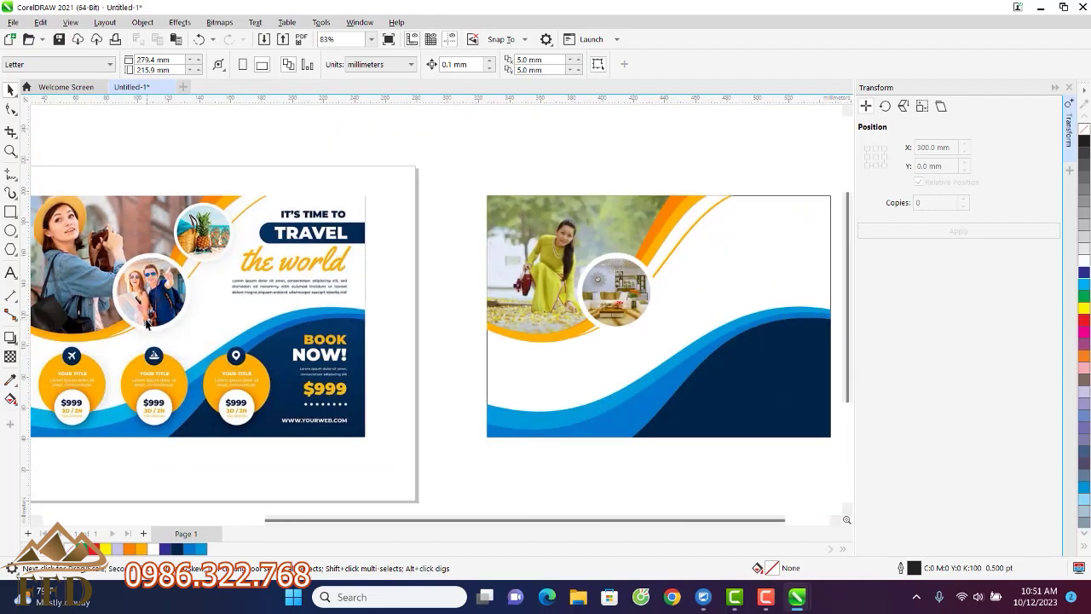
Apply a drop shadow to the white outer circle around the living-room photo on the recreated flyer
scroll(194, 300, up, 3)
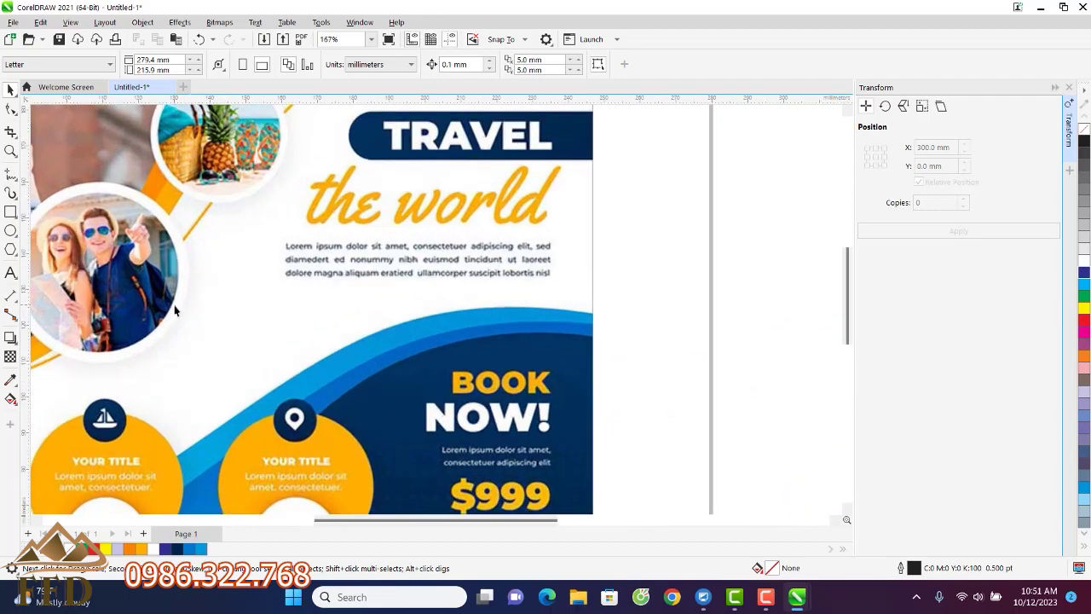
scroll(181, 305, down, 3)
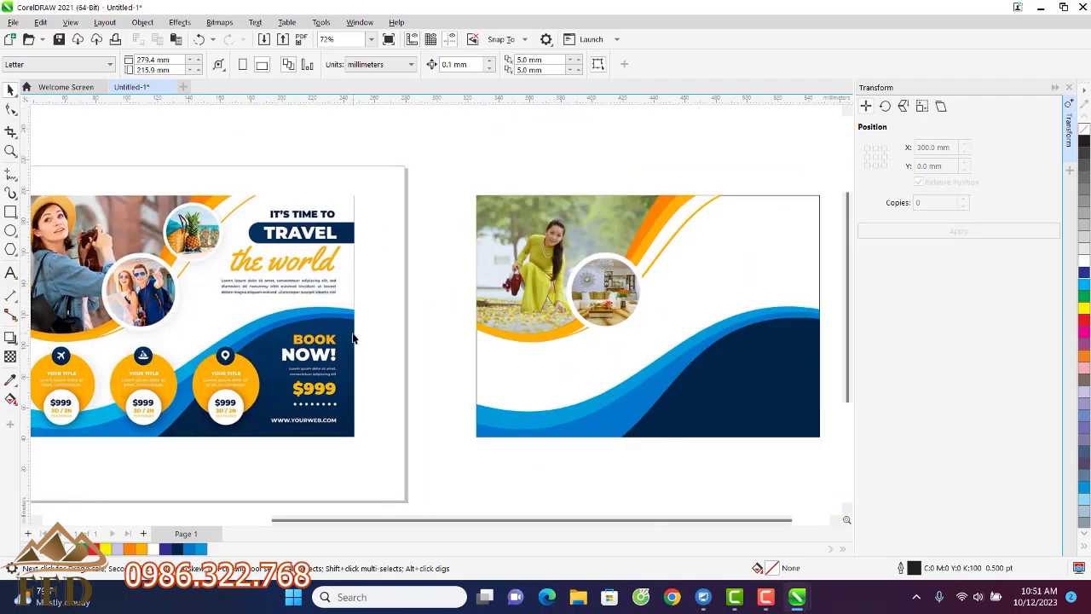
scroll(619, 315, up, 4)
click(655, 268)
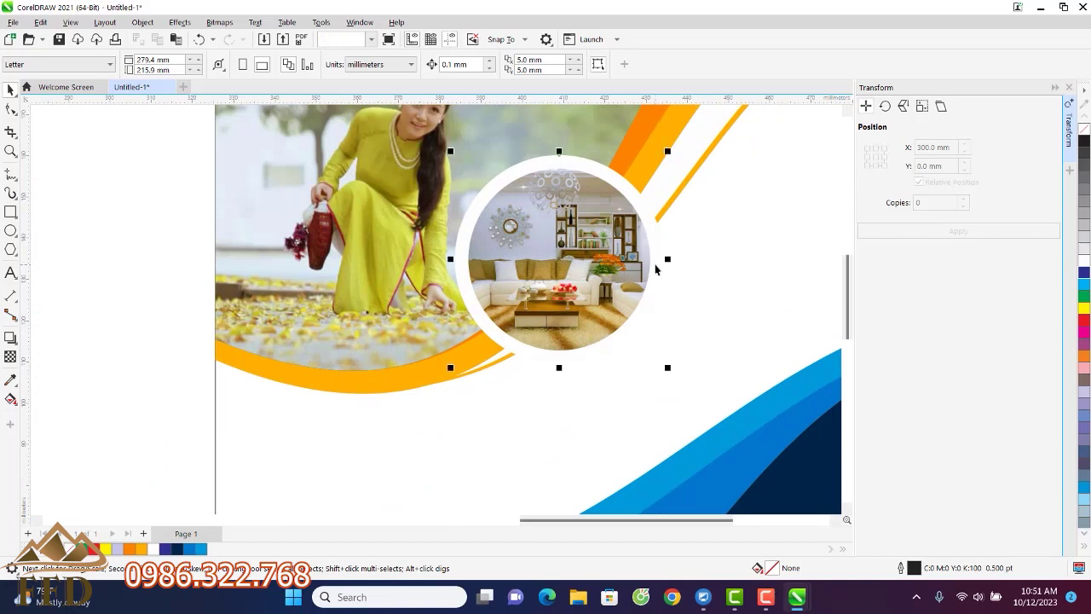
scroll(218, 280, down, 4)
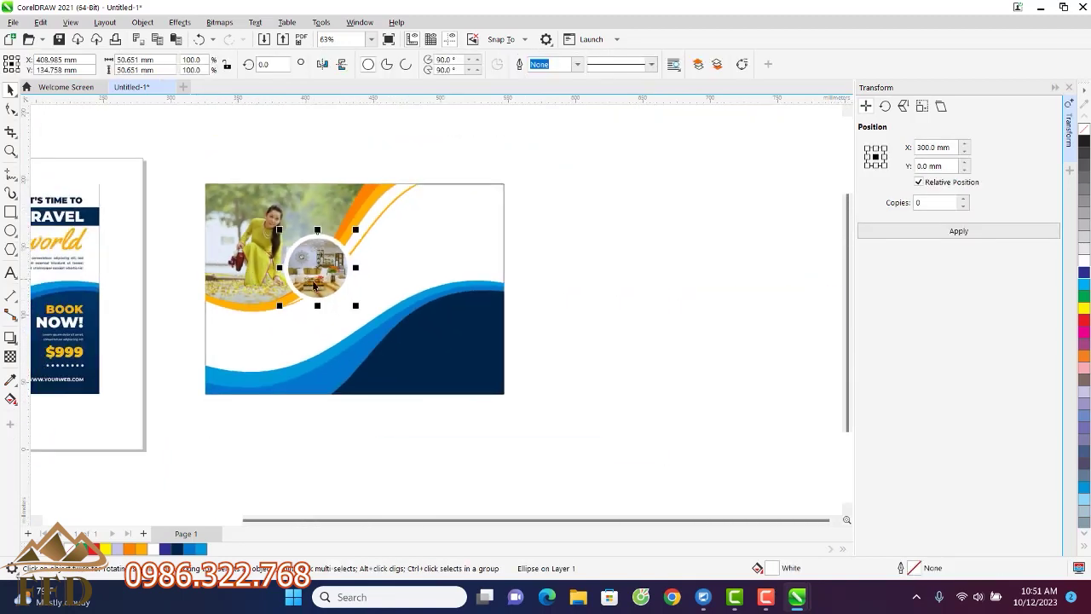
click(15, 343)
click(53, 339)
scroll(353, 295, up, 3)
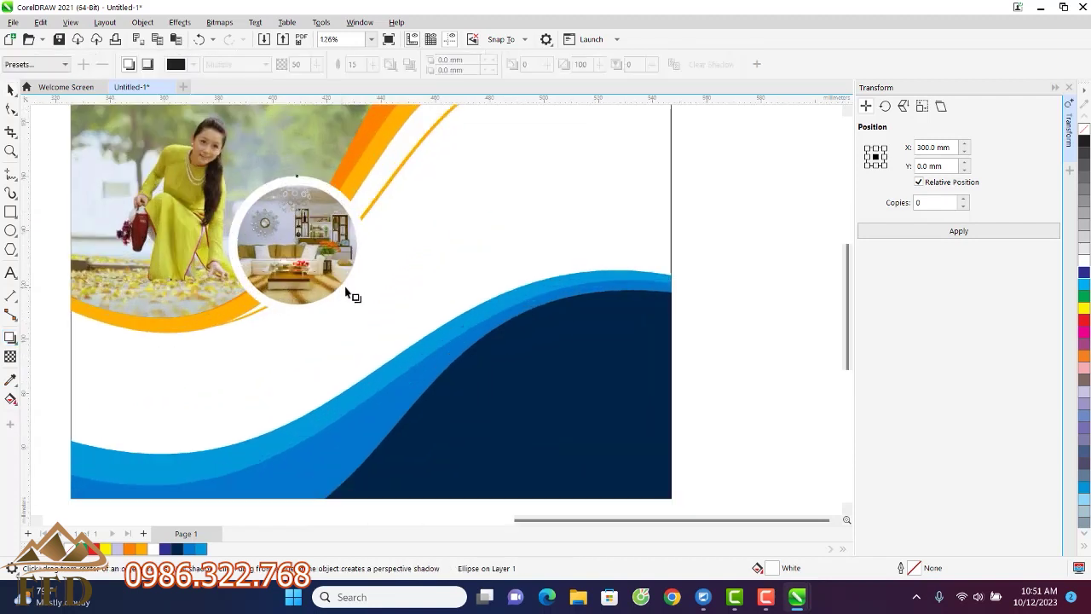
drag(351, 284, 298, 290)
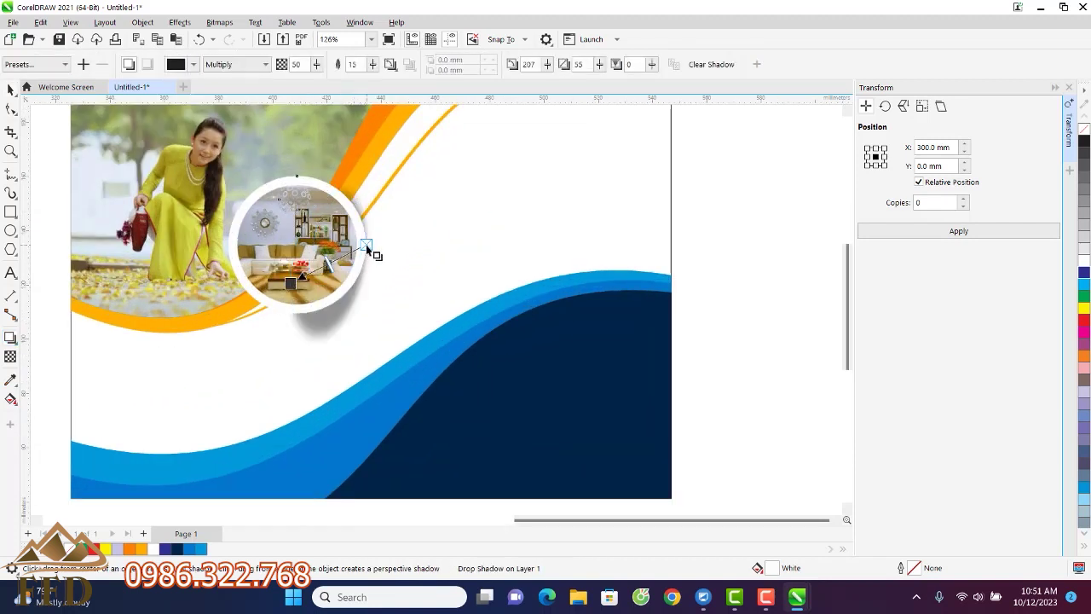
Turn the living-room circle's shadow into a flat one offset about 2.0 mm to the right and 1.2 mm downward
drag(365, 245, 296, 245)
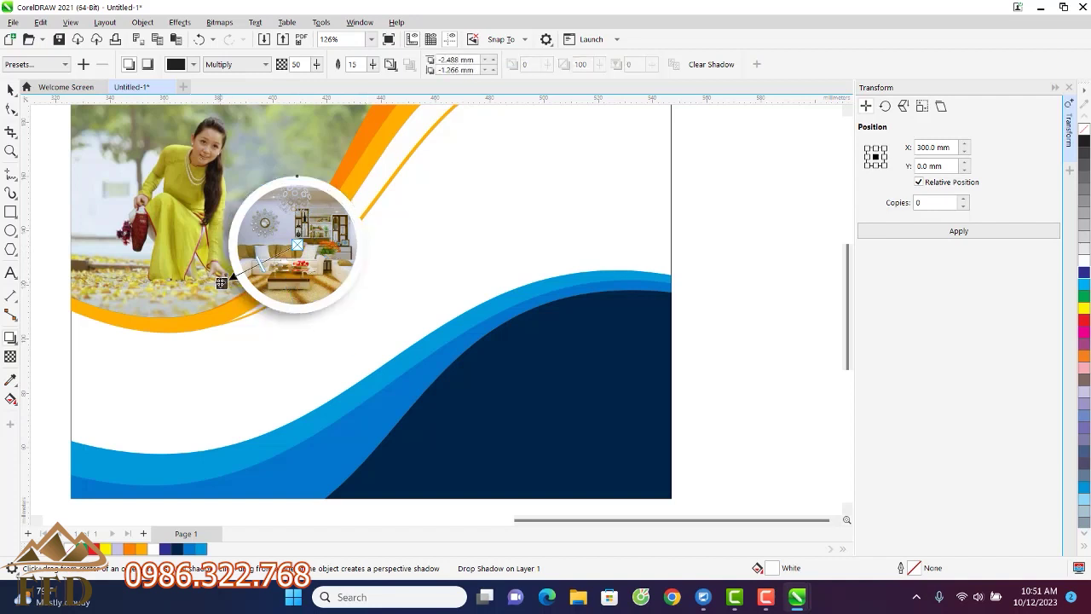
drag(221, 283, 358, 311)
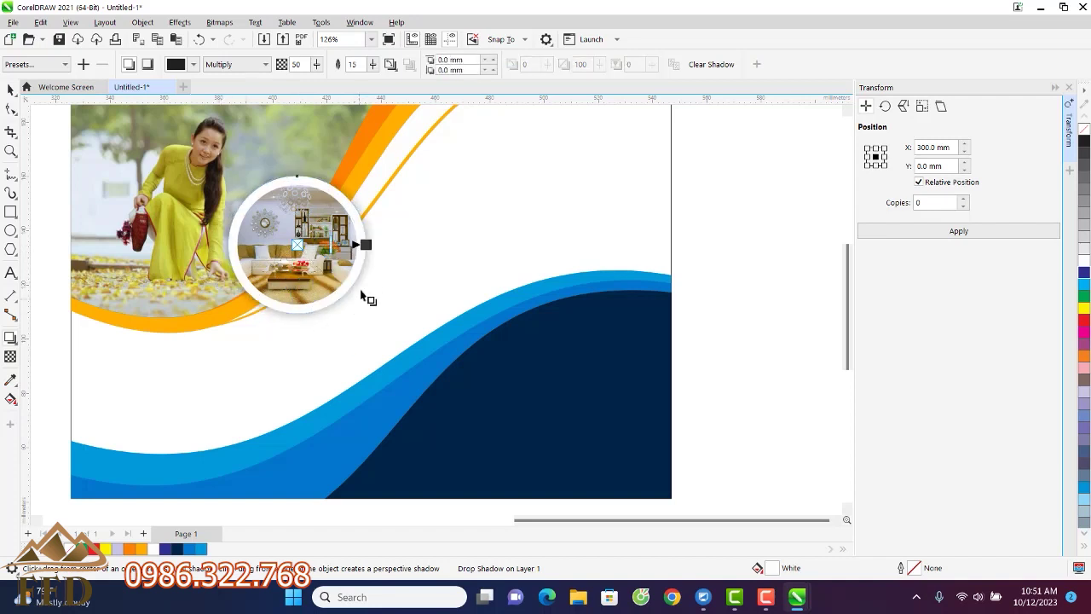
drag(365, 245, 365, 284)
scroll(450, 283, down, 3)
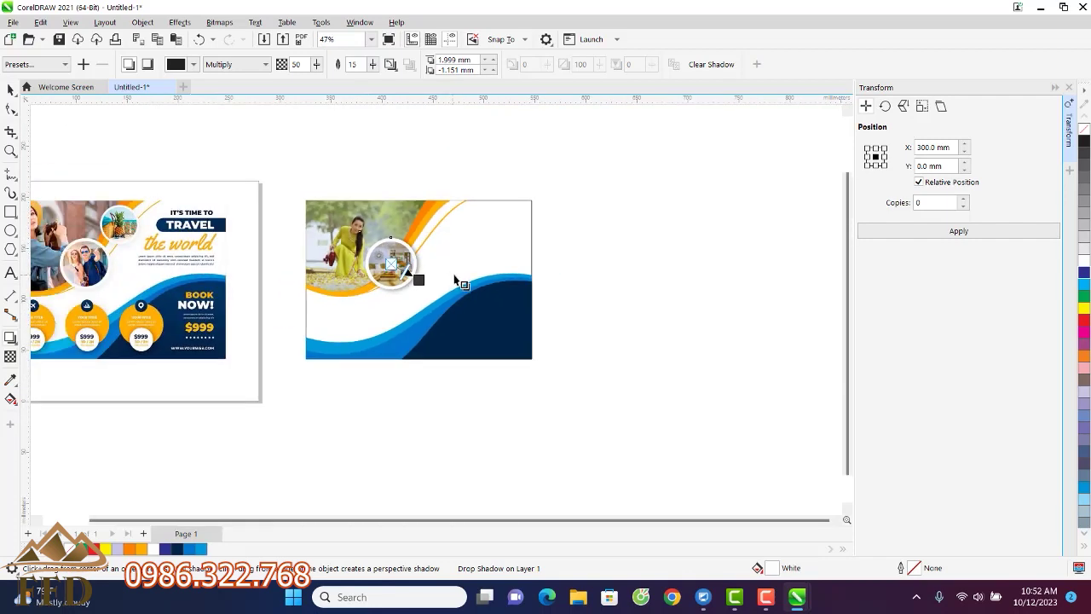
scroll(362, 285, up, 2)
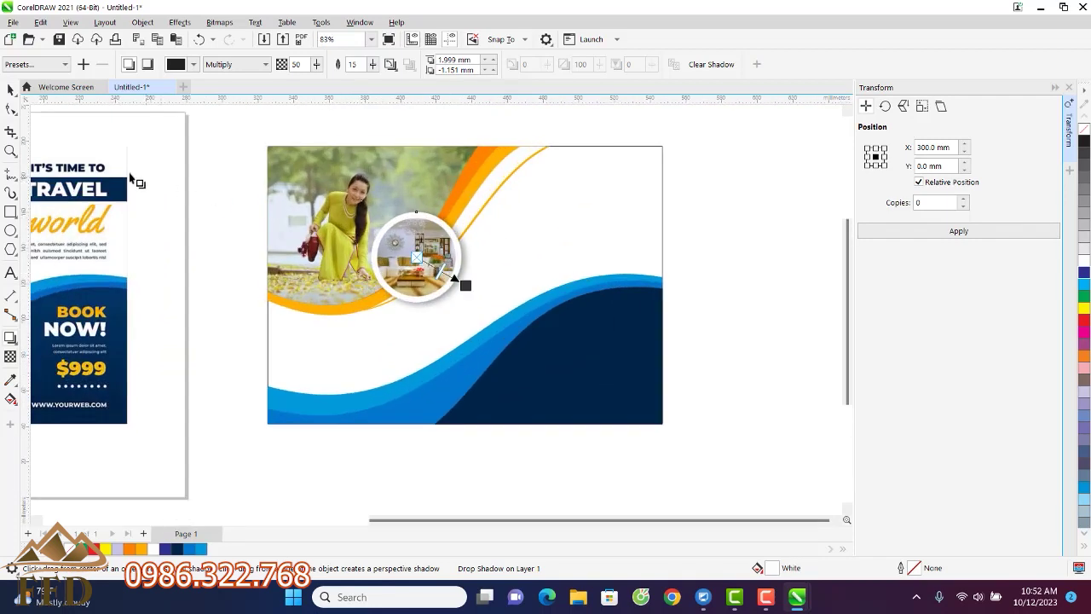
click(10, 88)
click(229, 199)
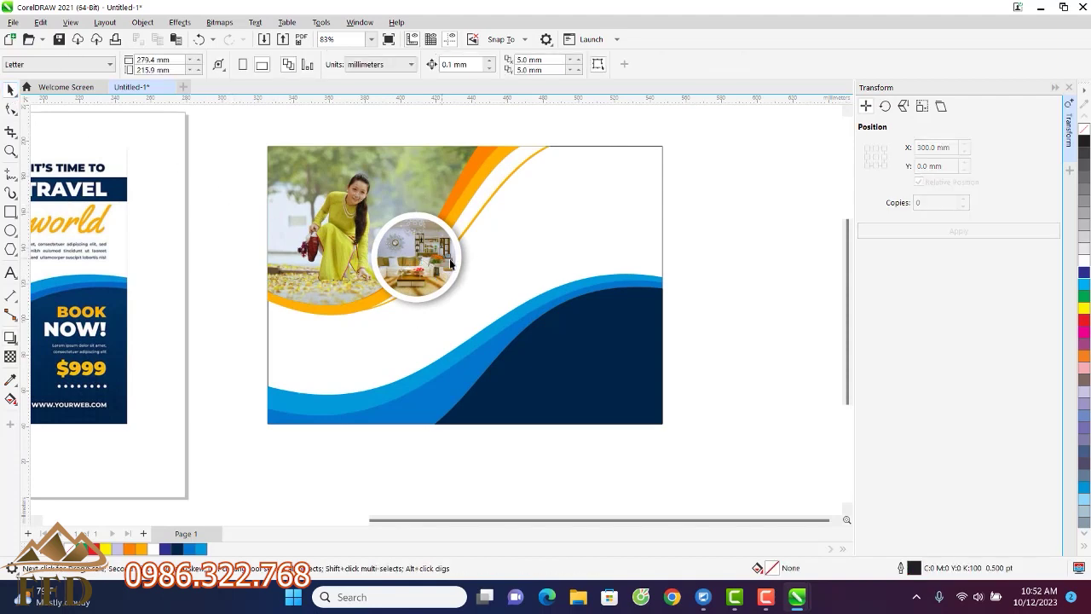
Draw a circle about 38.3 mm wide around the reference's pineapple photo, plus a concentric copy scaled to about 33.5 mm
scroll(478, 269, down, 2)
scroll(228, 228, up, 4)
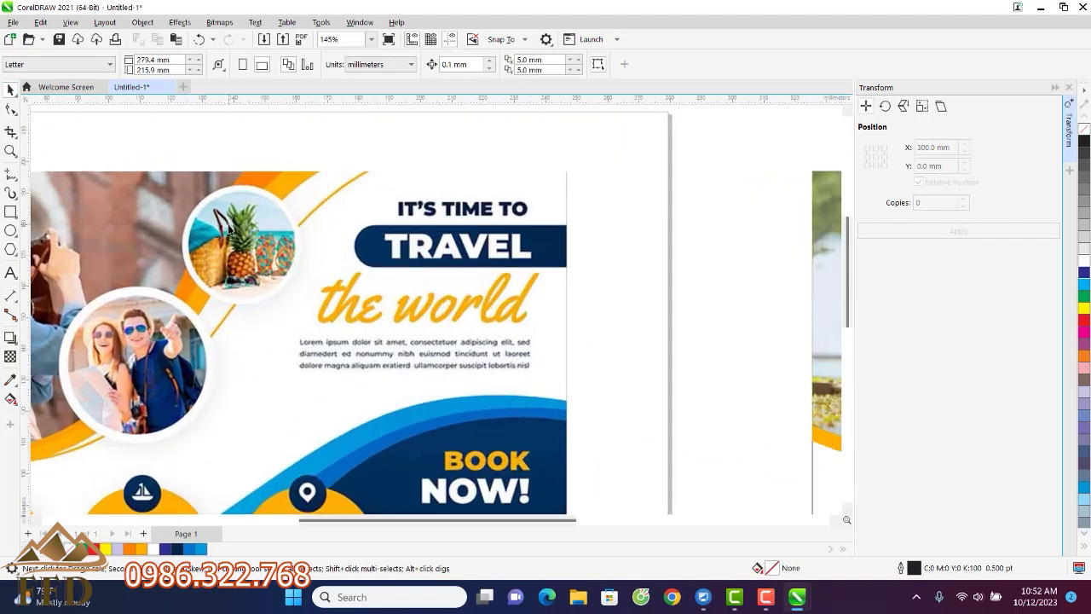
click(11, 230)
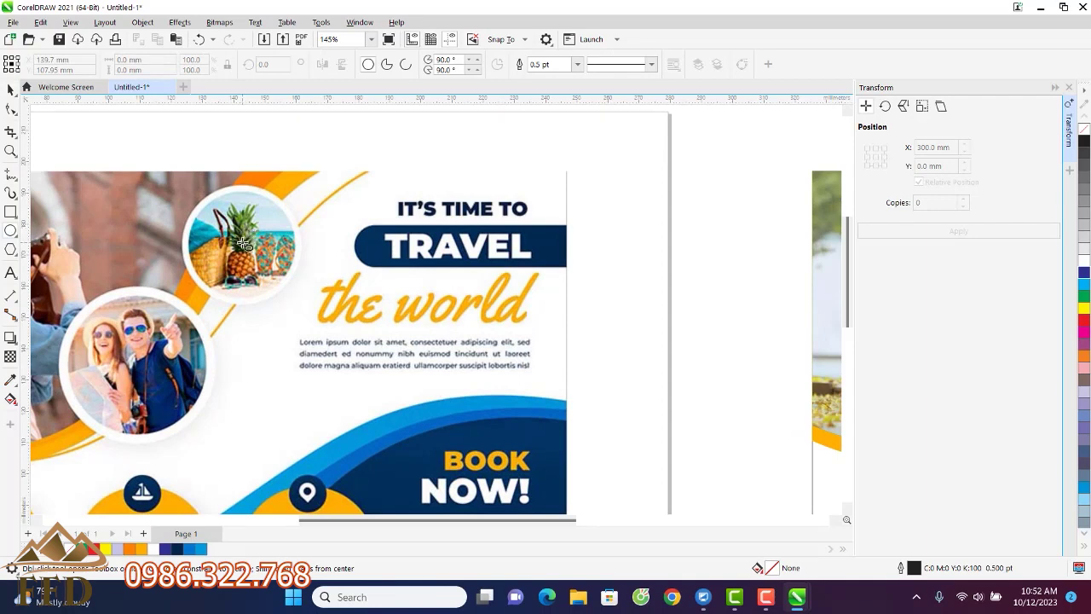
mouse_move(243, 244)
mouse_down()
mouse_move(274, 305)
mouse_move(260, 303)
mouse_up()
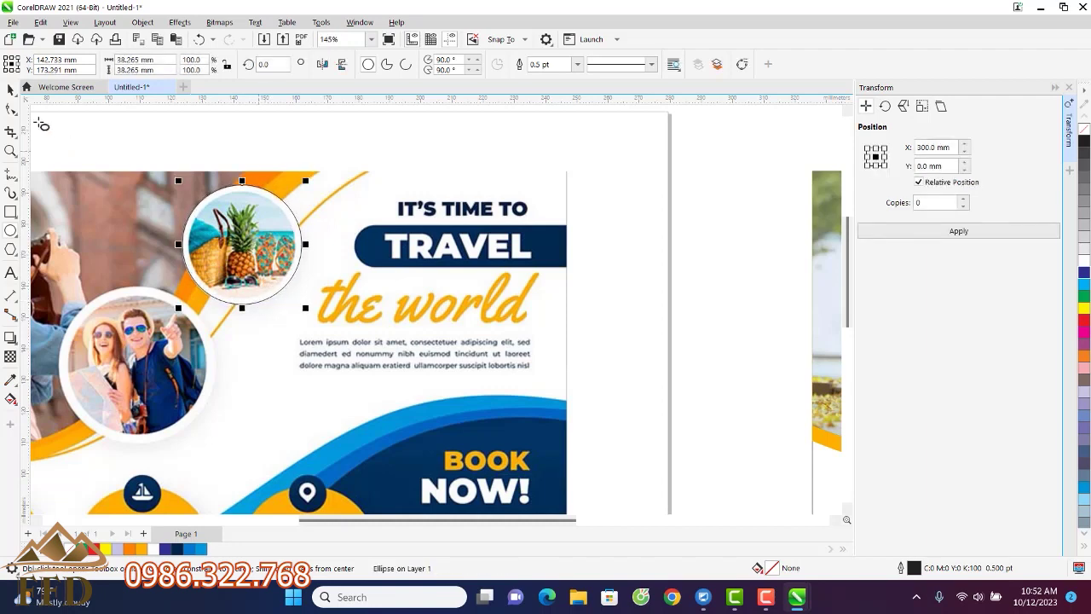
click(10, 89)
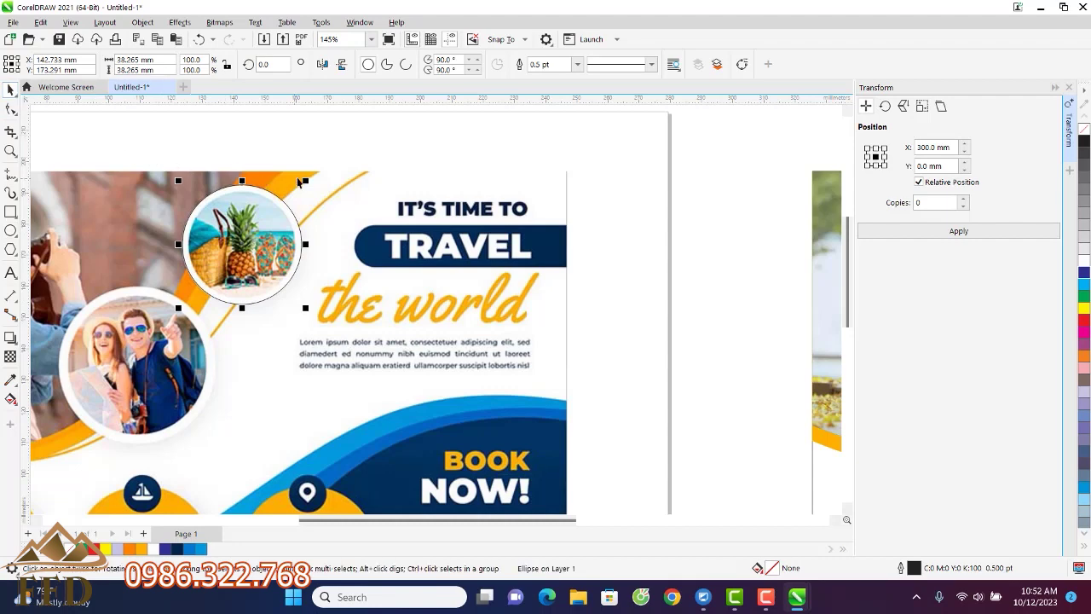
drag(305, 180, 299, 185)
Move both concentric circles 300 mm horizontally from the reference onto the recreated flyer
scroll(284, 193, down, 4)
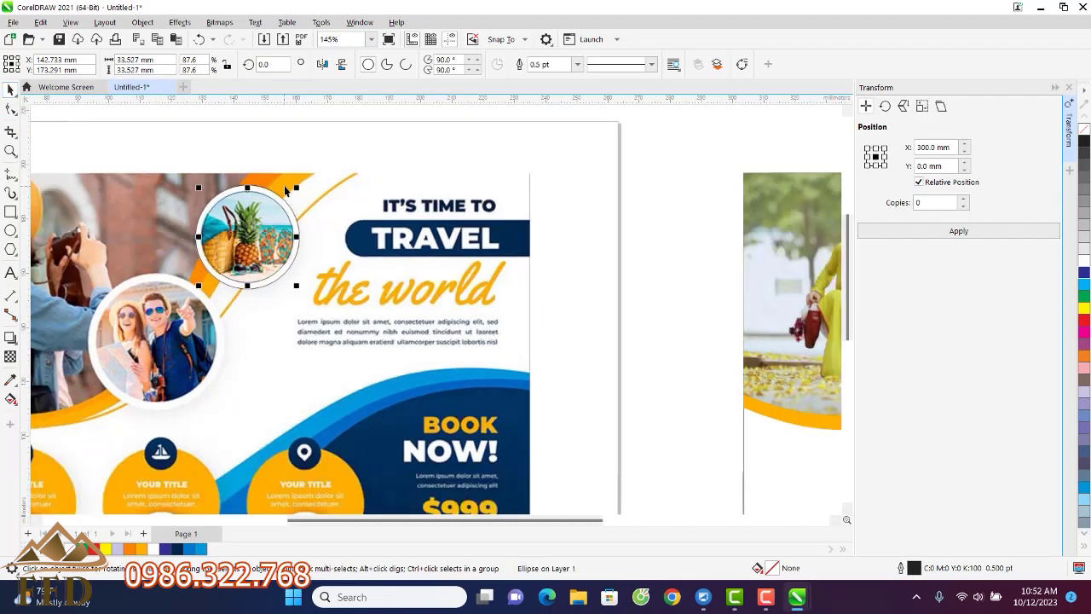
drag(225, 156, 290, 243)
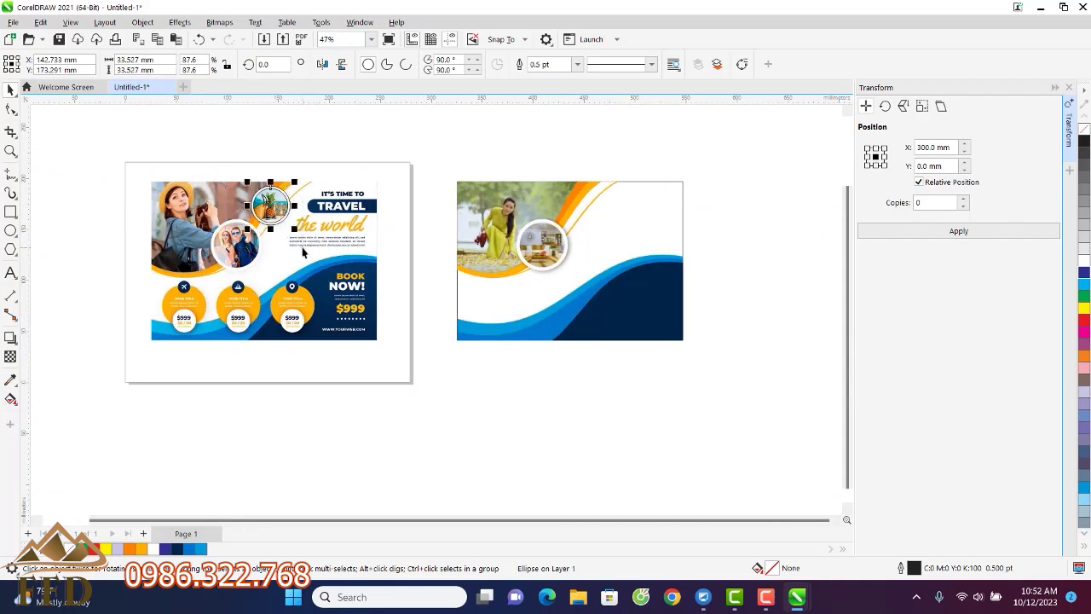
click(941, 236)
Fill the larger of the two new circles with white and remove its outline
scroll(605, 179, up, 4)
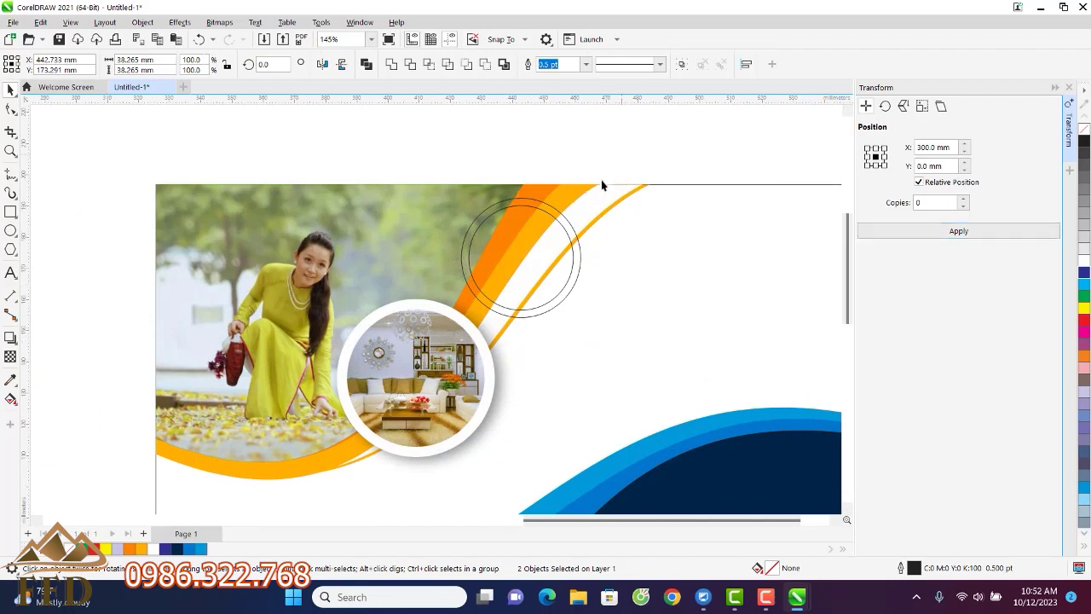
click(572, 227)
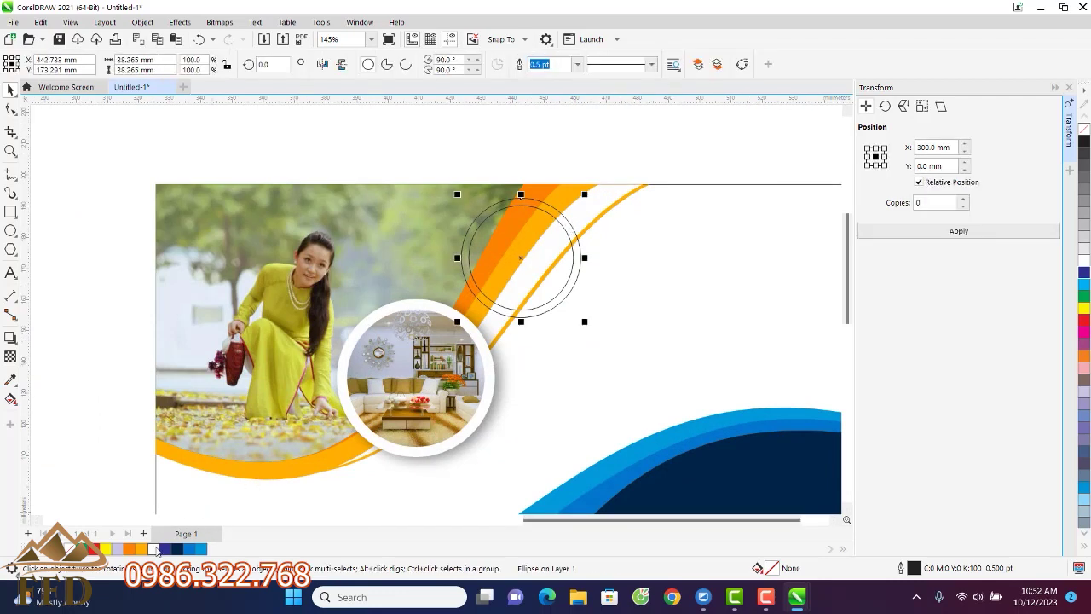
click(153, 548)
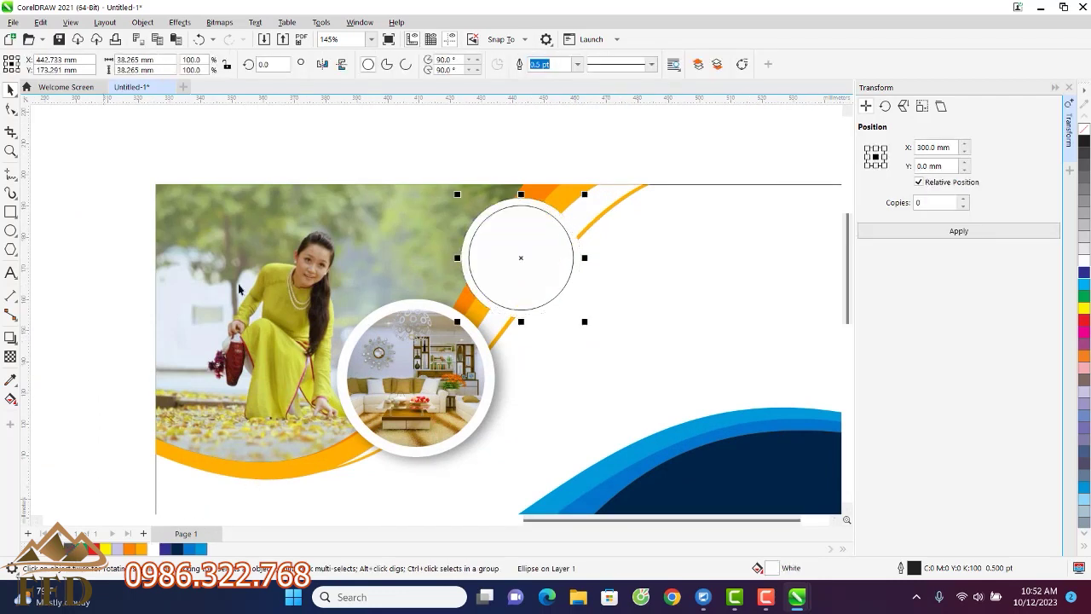
click(353, 152)
Import image 2 from the Desktop folder "phong khach" and place it on the recreated flyer
click(13, 23)
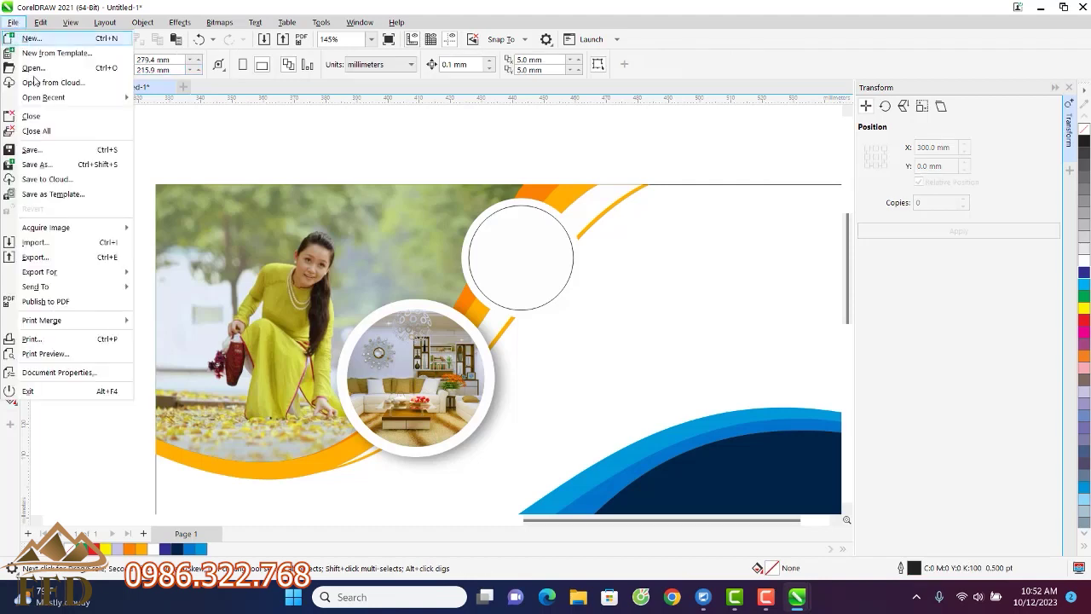
click(103, 242)
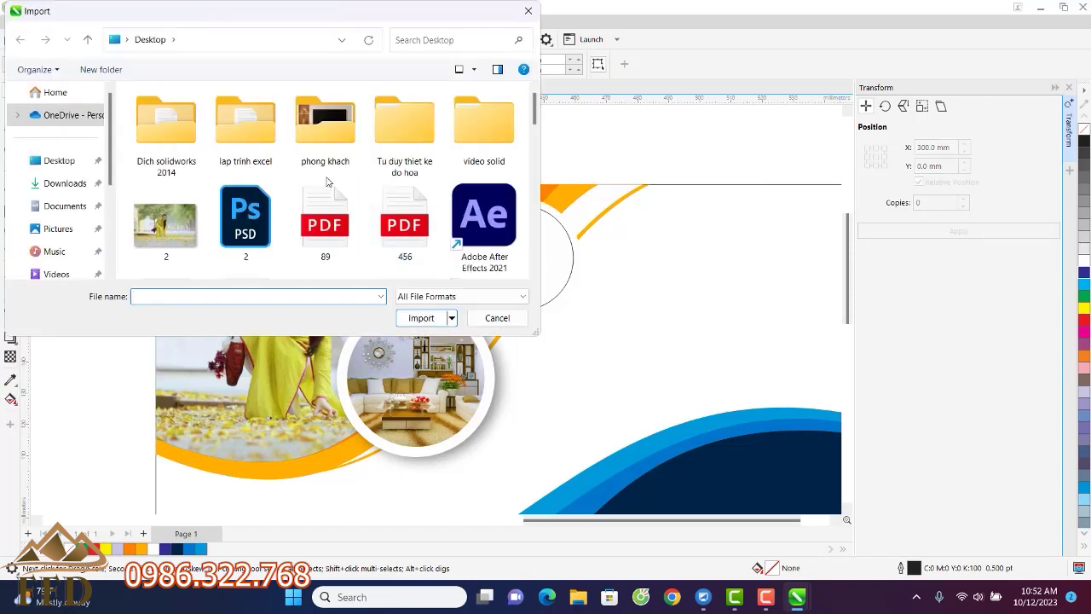
double_click(331, 136)
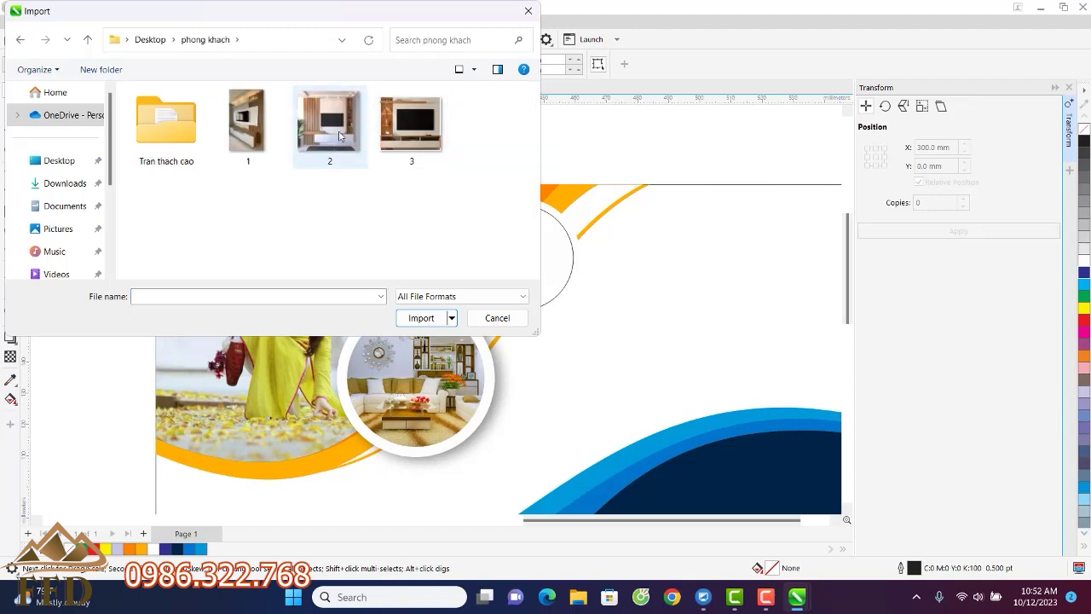
click(340, 137)
click(420, 317)
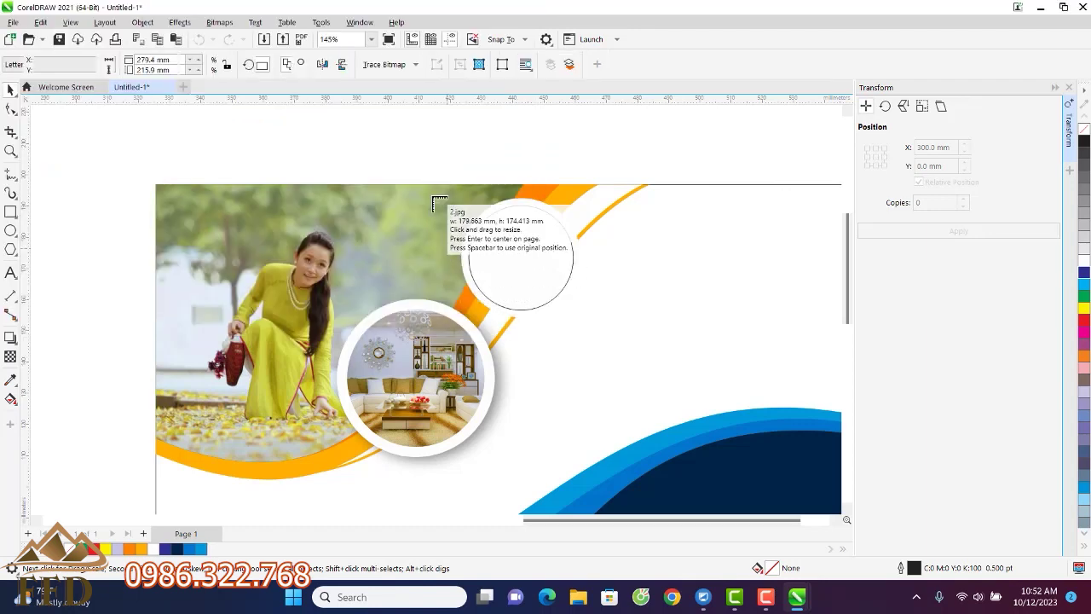
click(426, 169)
Scale the TV-wall photo to about 54.8 mm wide and position it over the upper inner circle, keeping that circle in front
scroll(499, 315, down, 3)
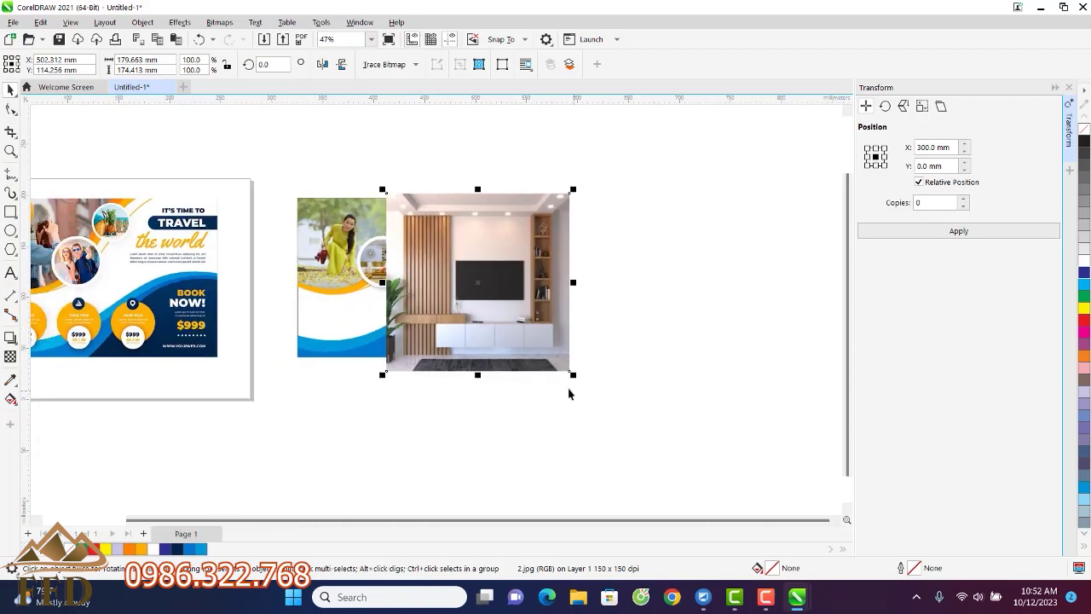
drag(574, 377, 368, 214)
scroll(431, 221, up, 2)
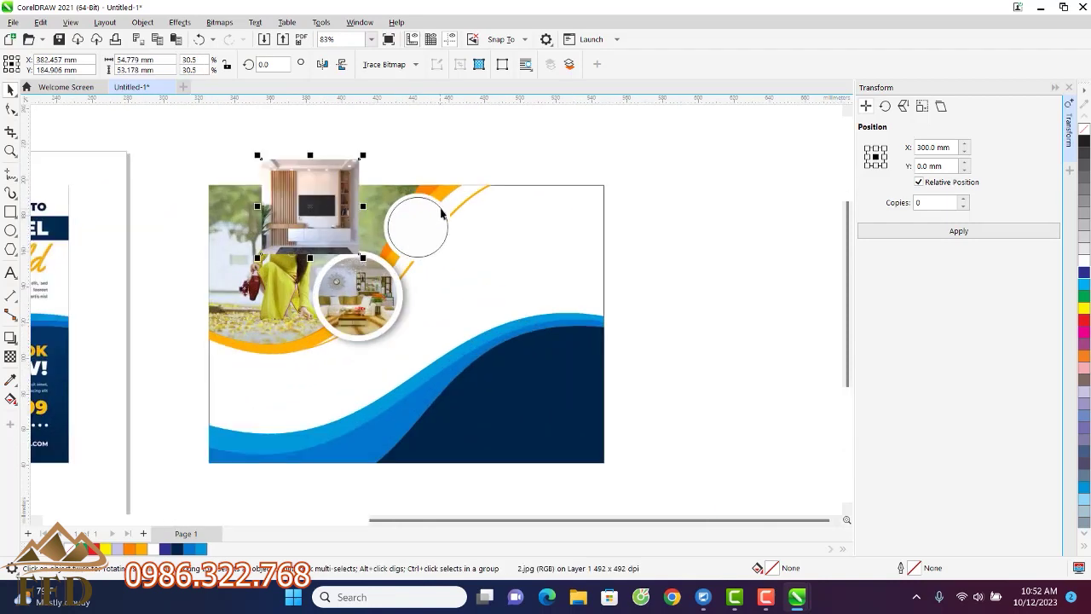
click(442, 213)
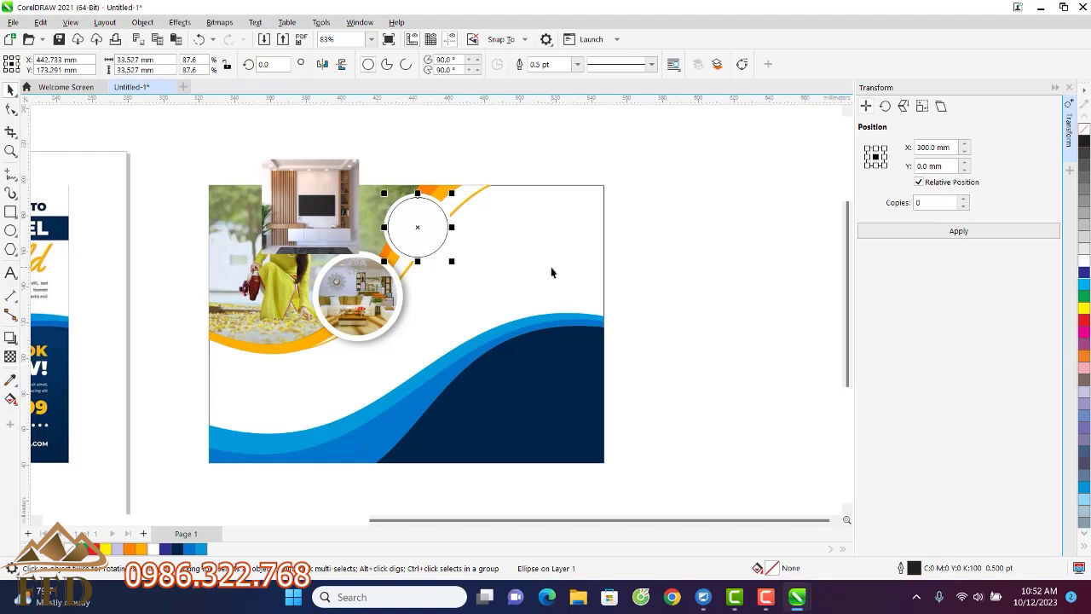
drag(335, 200, 430, 218)
scroll(428, 220, up, 2)
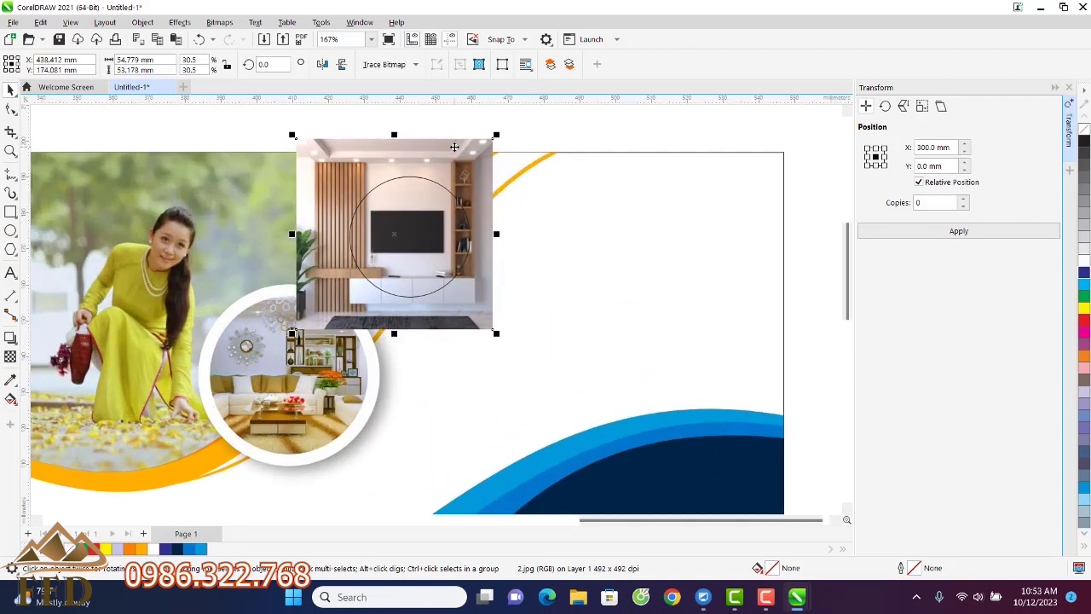
PowerClip the TV-wall photo into the upper inner circle and remove that circle's outline
click(144, 23)
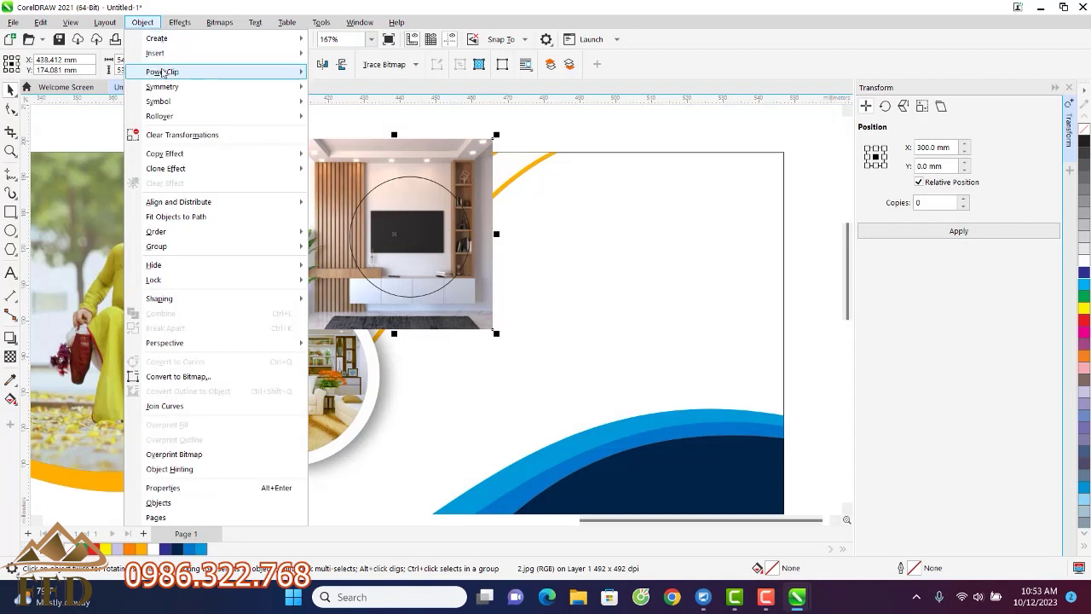
mouse_move(162, 72)
click(334, 74)
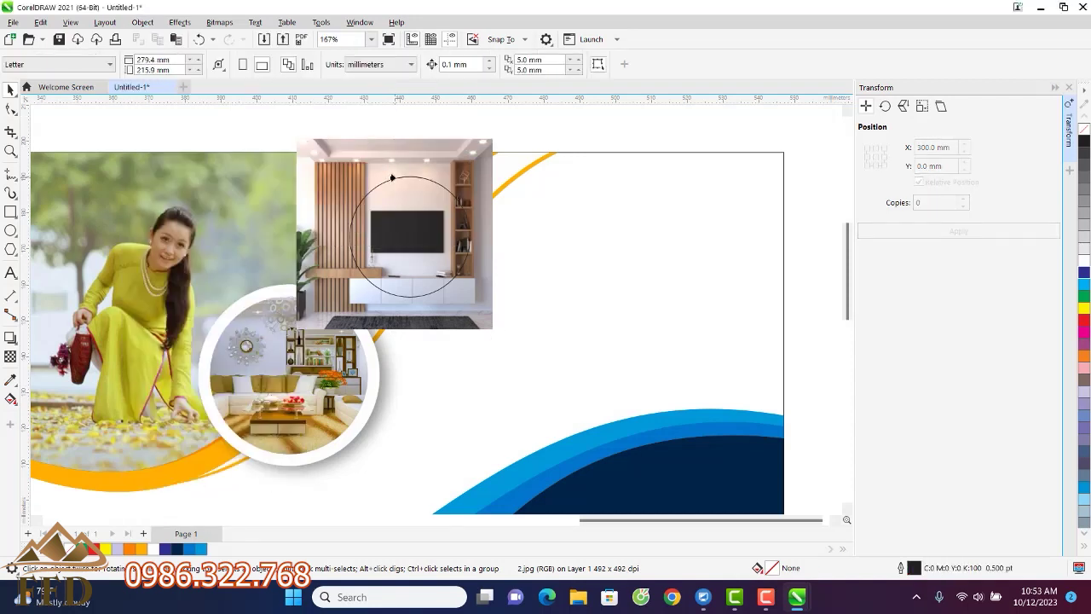
click(393, 178)
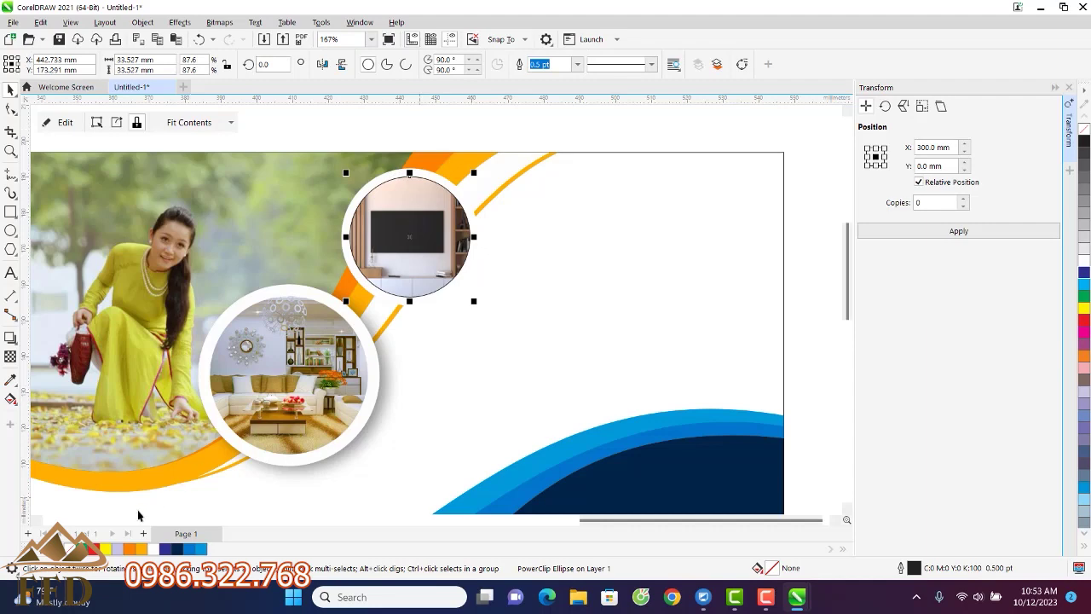
key(Escape)
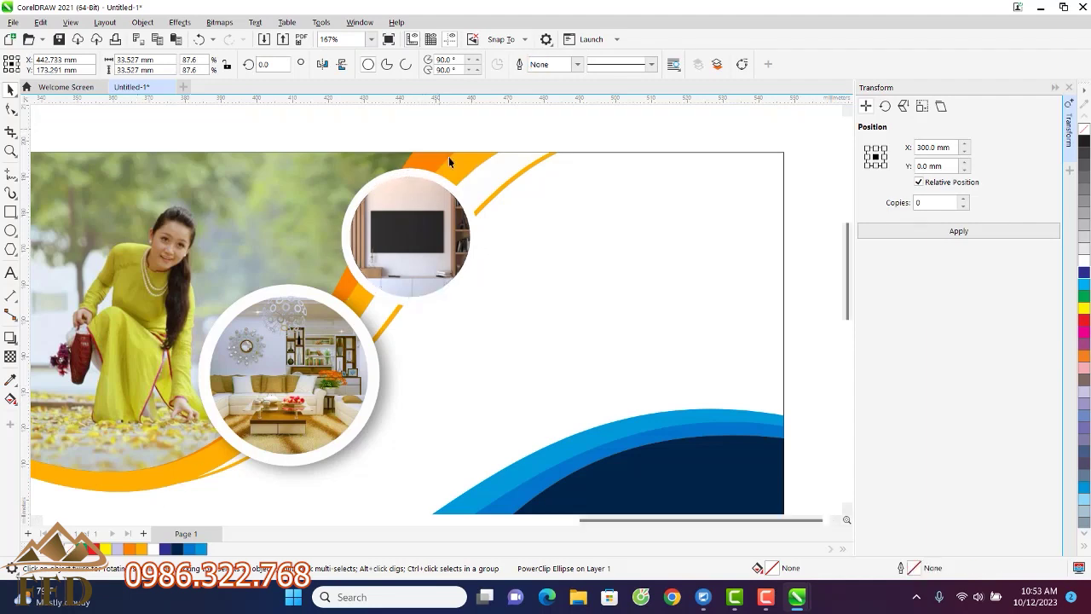
Add a flat drop shadow to the white circle around the TV-wall photo, offset about 1.9 mm right and 1.2 mm down
click(457, 192)
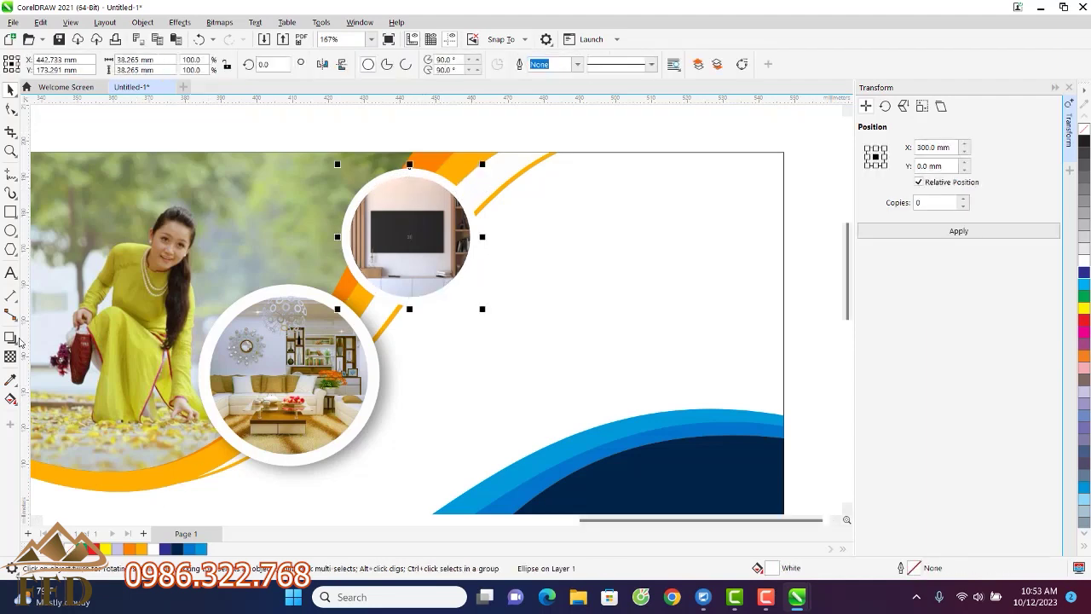
click(10, 338)
drag(411, 237, 477, 299)
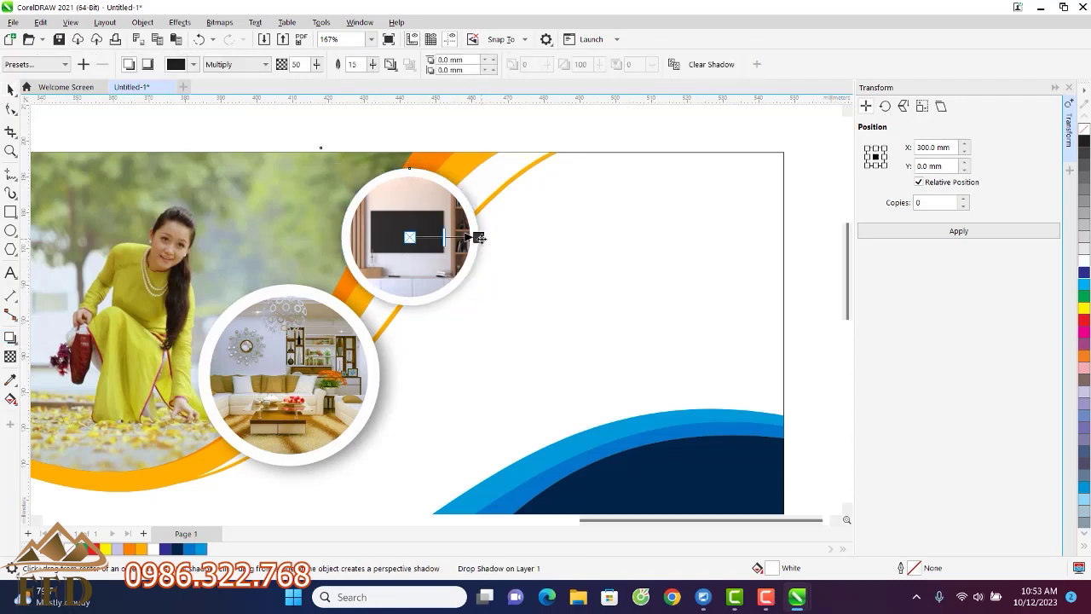
drag(479, 237, 481, 284)
scroll(556, 274, down, 5)
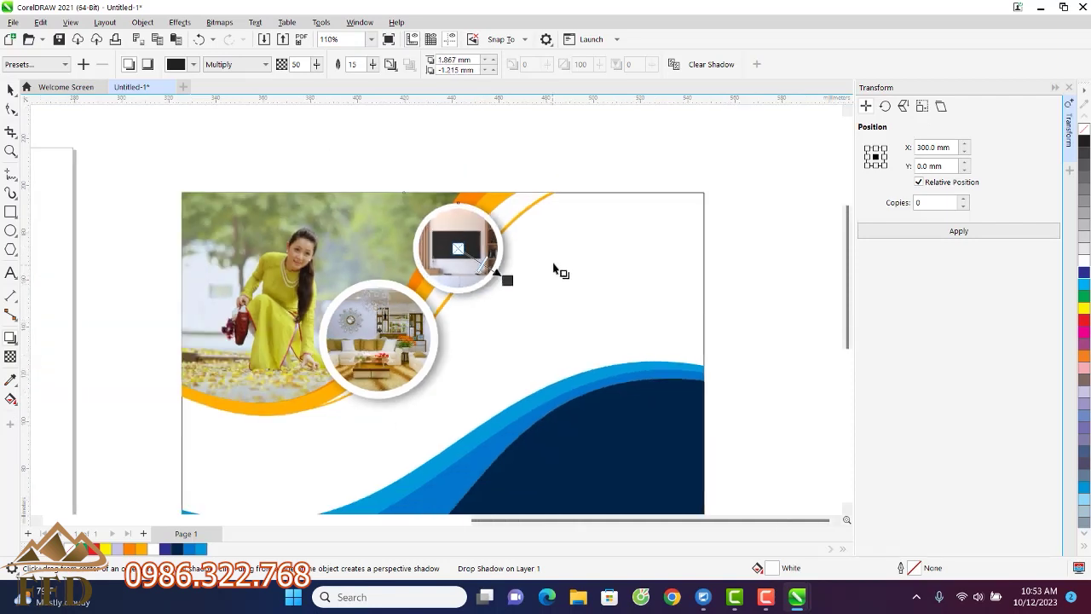
Deselect the shadowed circle and compare the recreated flyer with the reference, examining its orange price circles and Book Now text
click(10, 89)
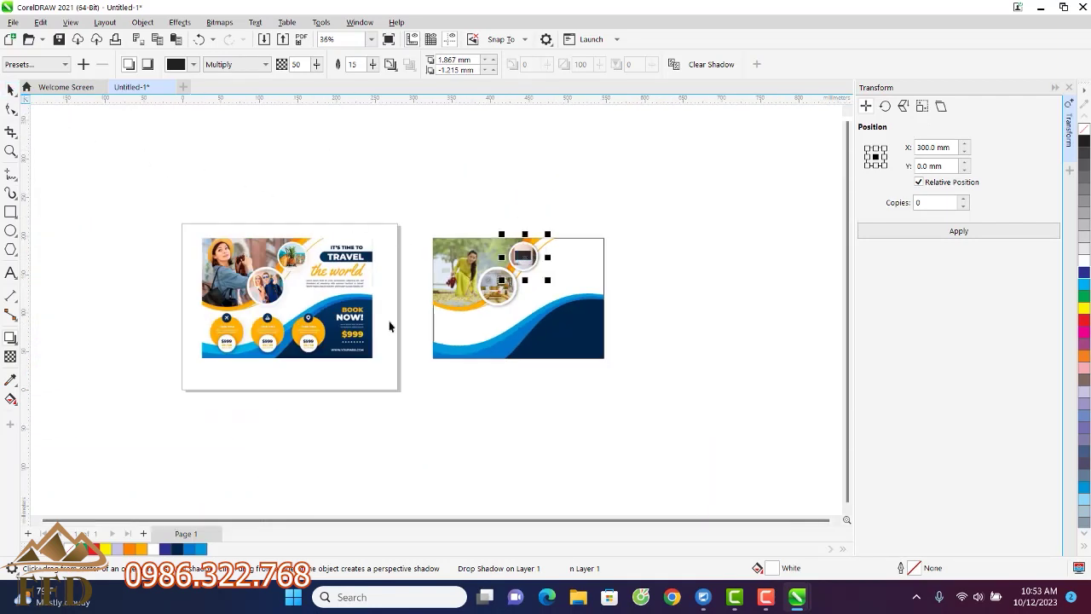
click(440, 401)
scroll(579, 275, up, 3)
scroll(599, 273, down, 2)
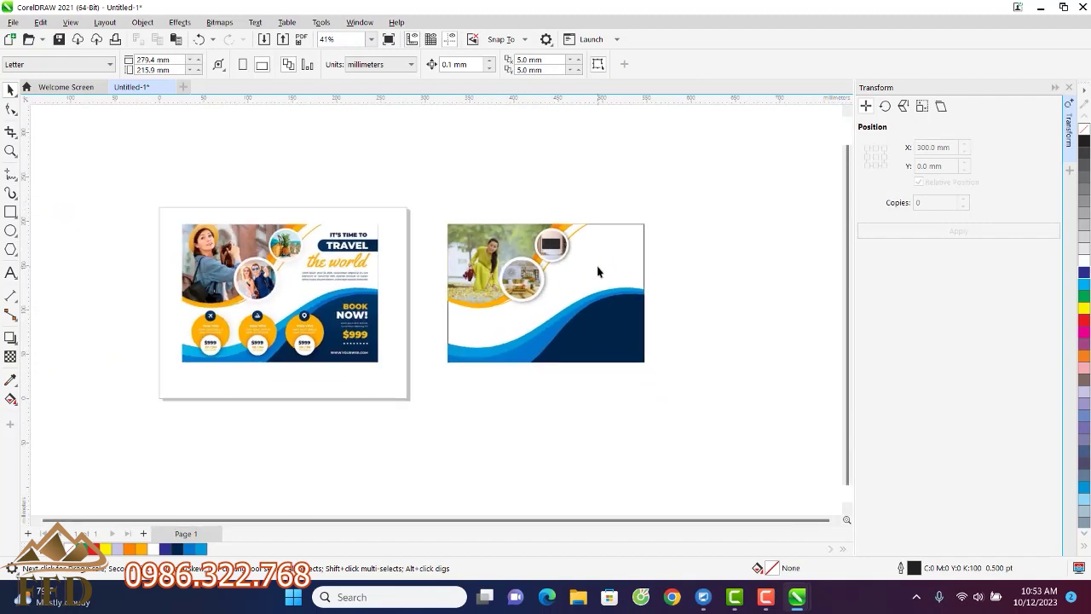
scroll(260, 337, up, 4)
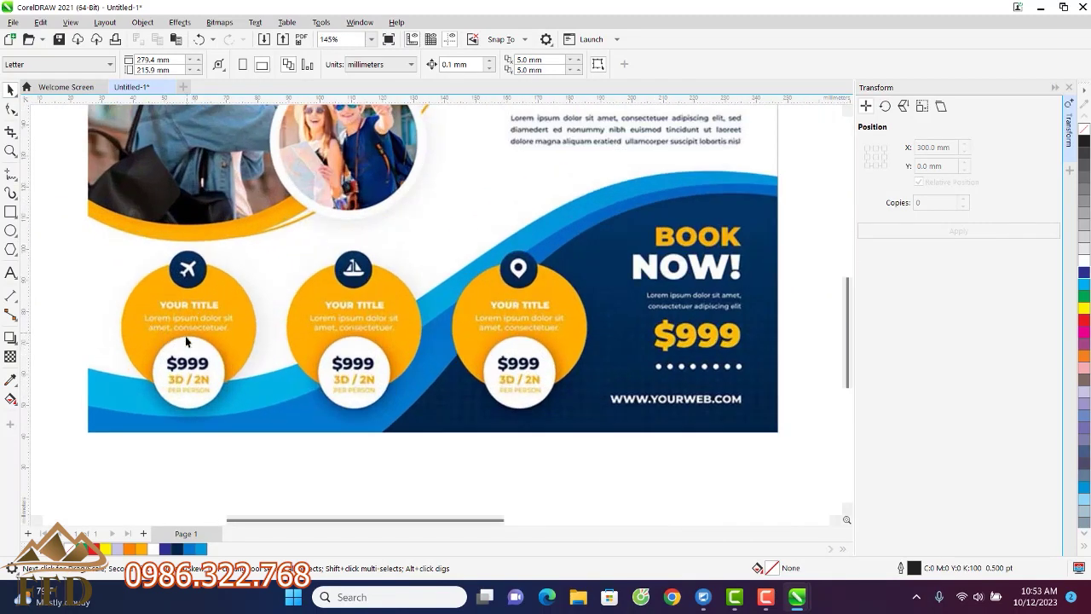
scroll(266, 333, down, 5)
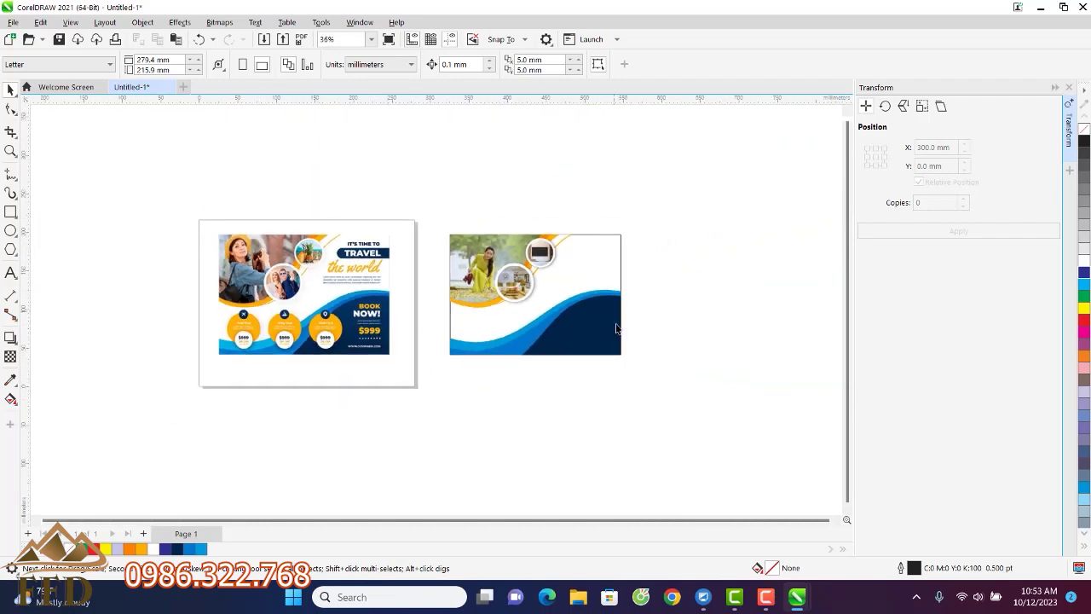
scroll(457, 290, up, 1)
scroll(404, 284, up, 2)
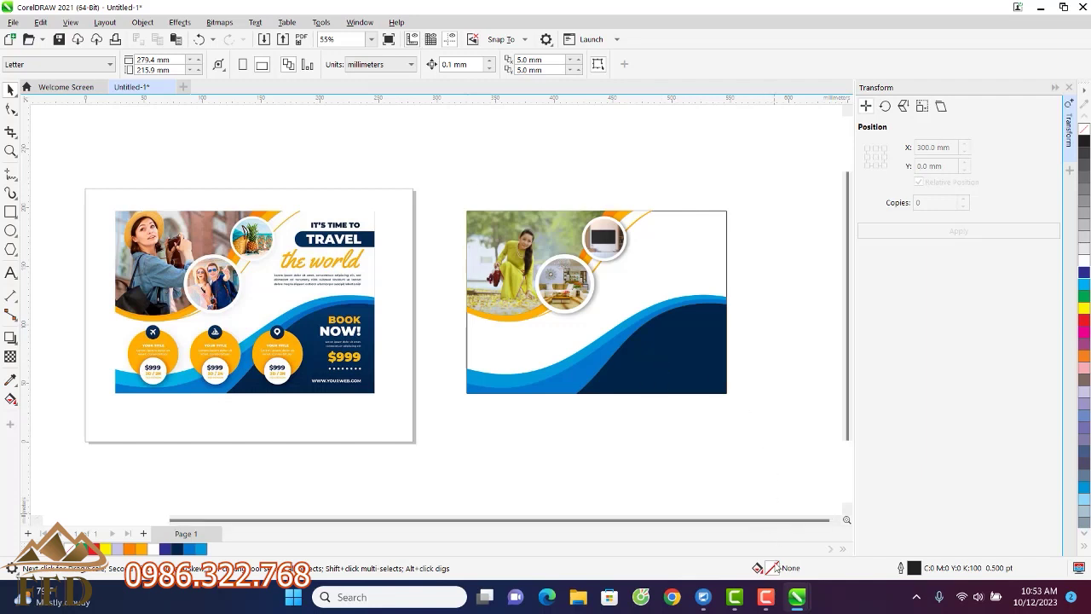
click(766, 600)
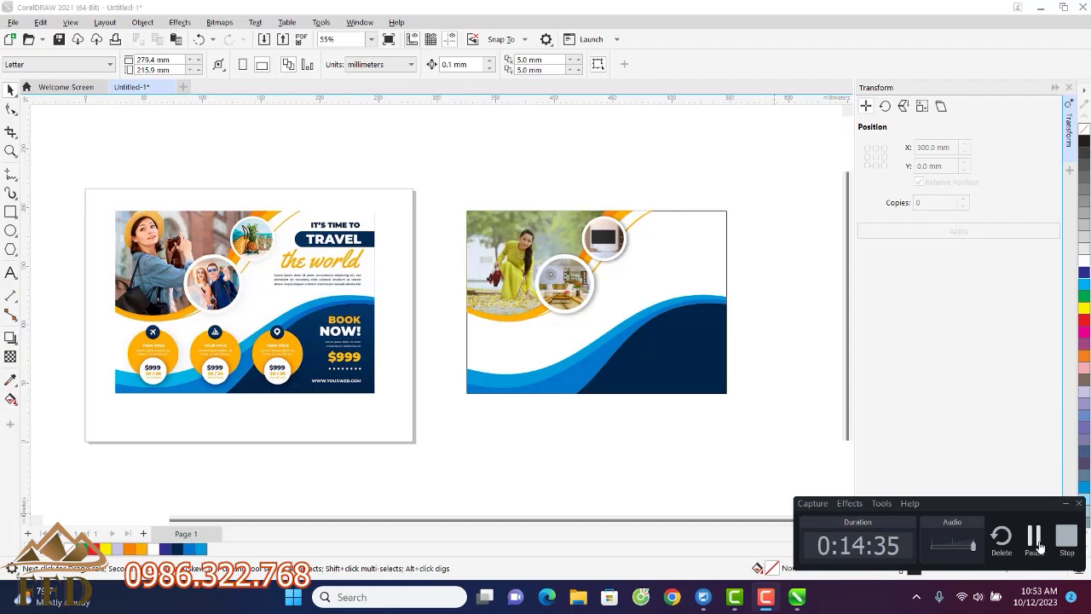